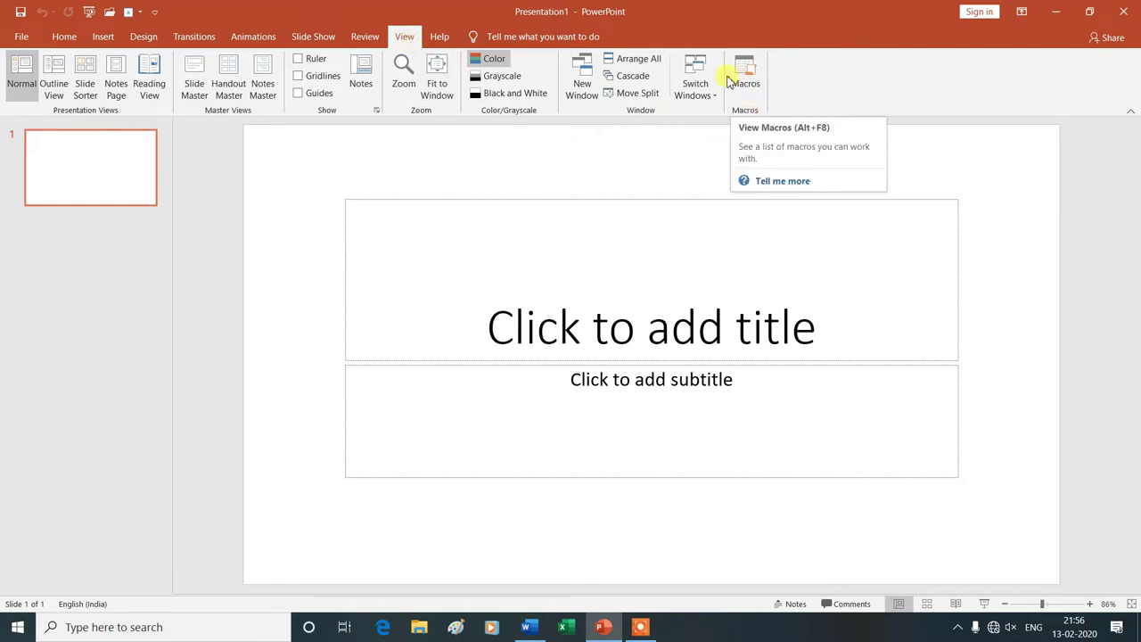
Apply the Blank layout to the first slide, removing its title and subtitle placeholders.
click(763, 83)
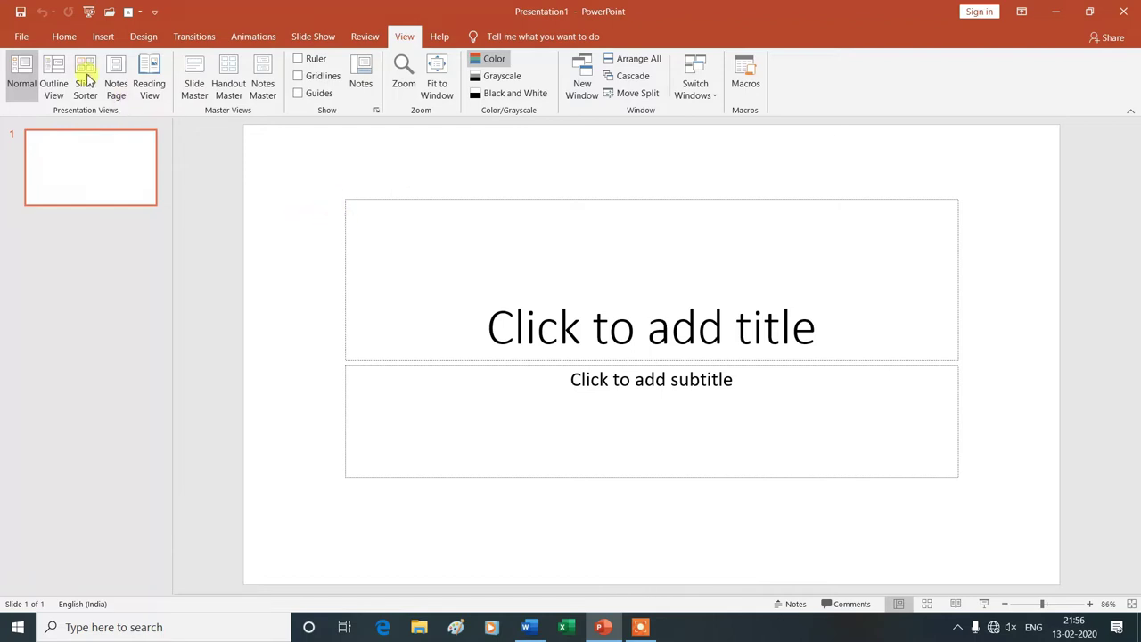
click(66, 37)
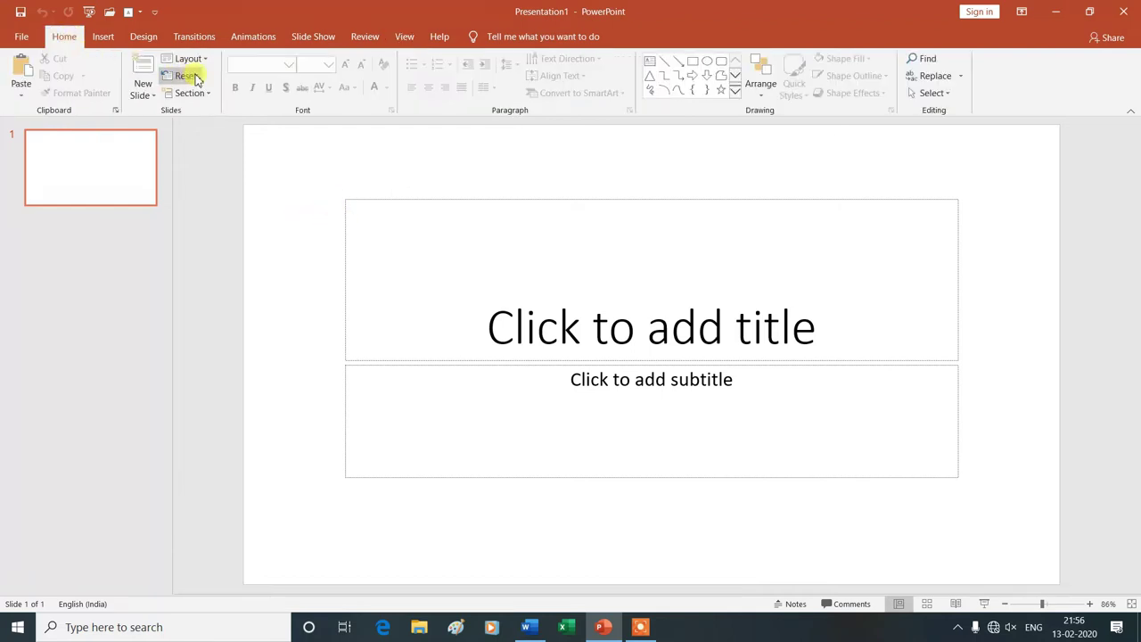
click(204, 58)
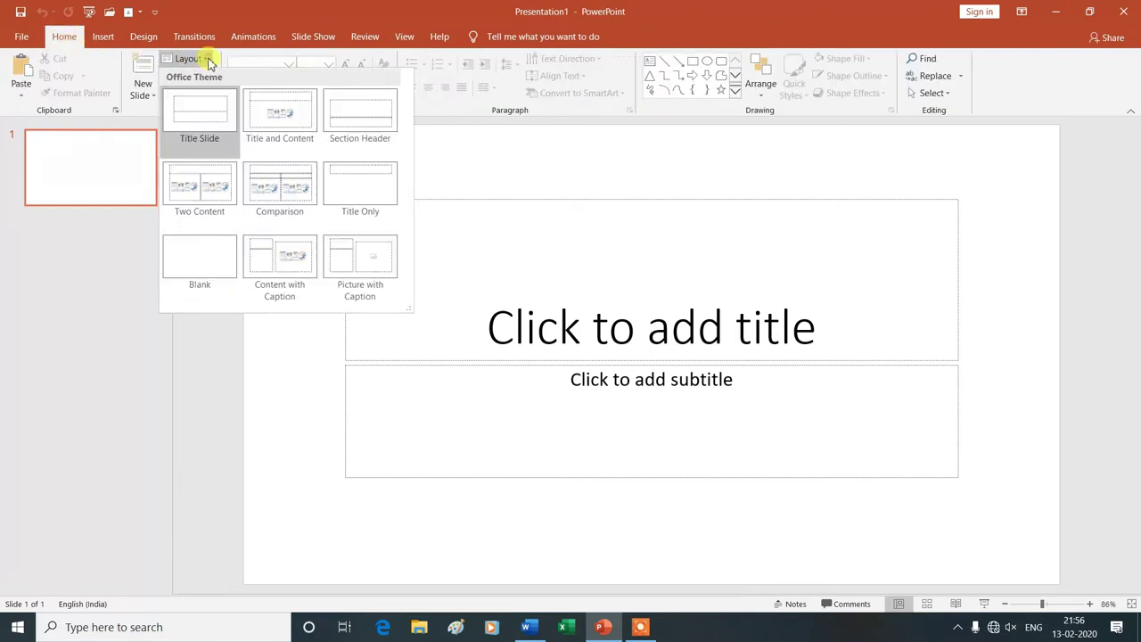
click(217, 260)
click(404, 36)
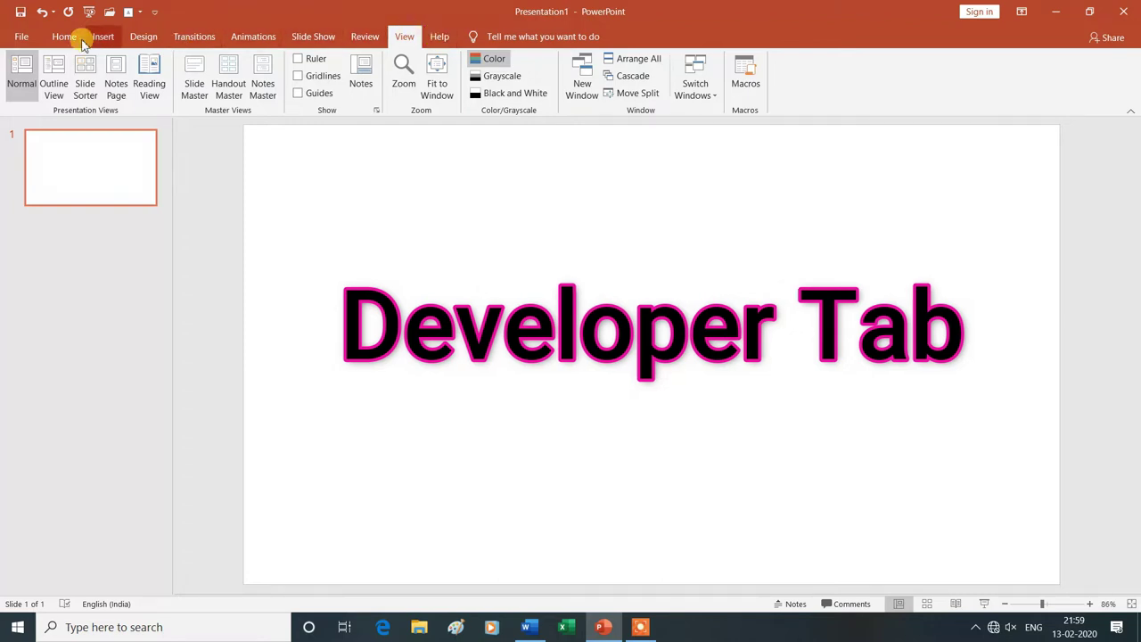
click(22, 40)
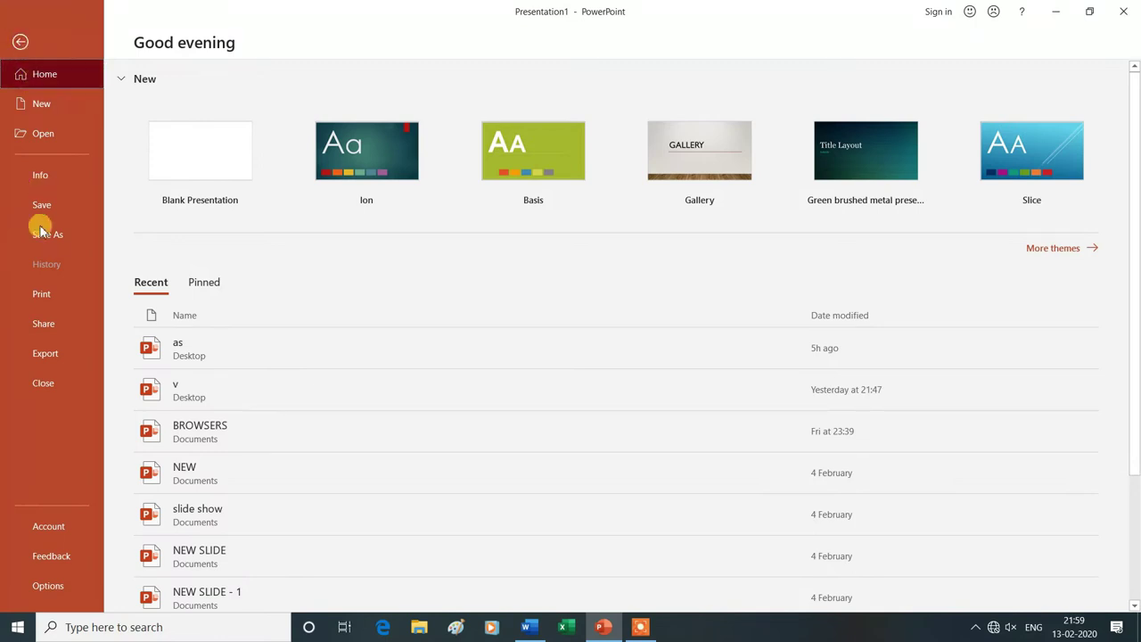
In PowerPoint Options > Customize Ribbon, tick Developer under Main Tabs and confirm with OK.
click(45, 586)
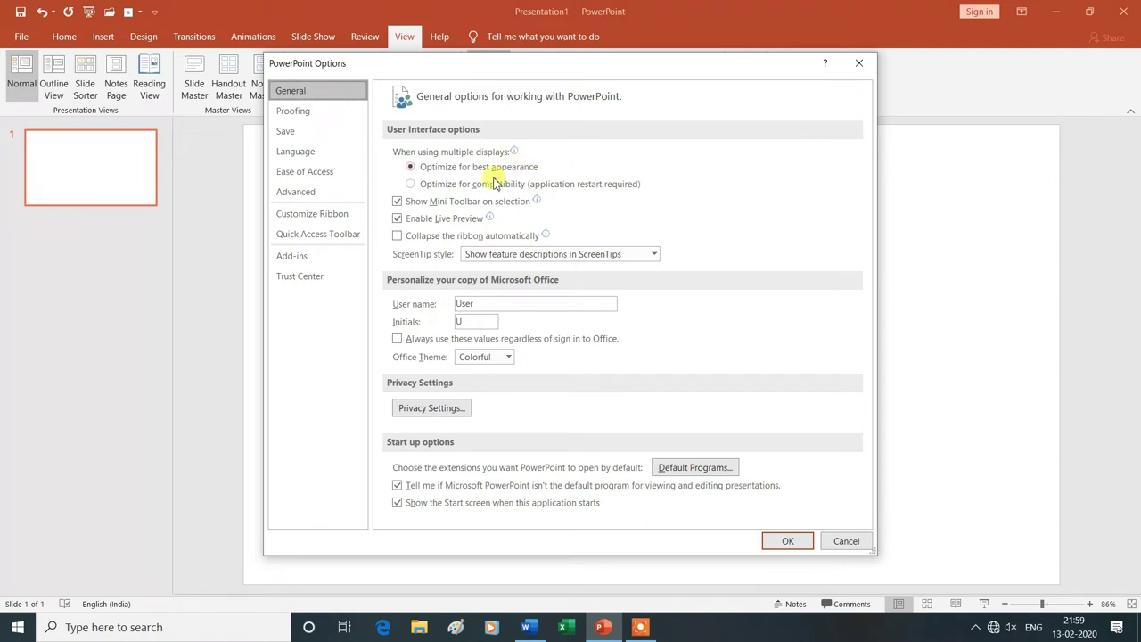
click(314, 221)
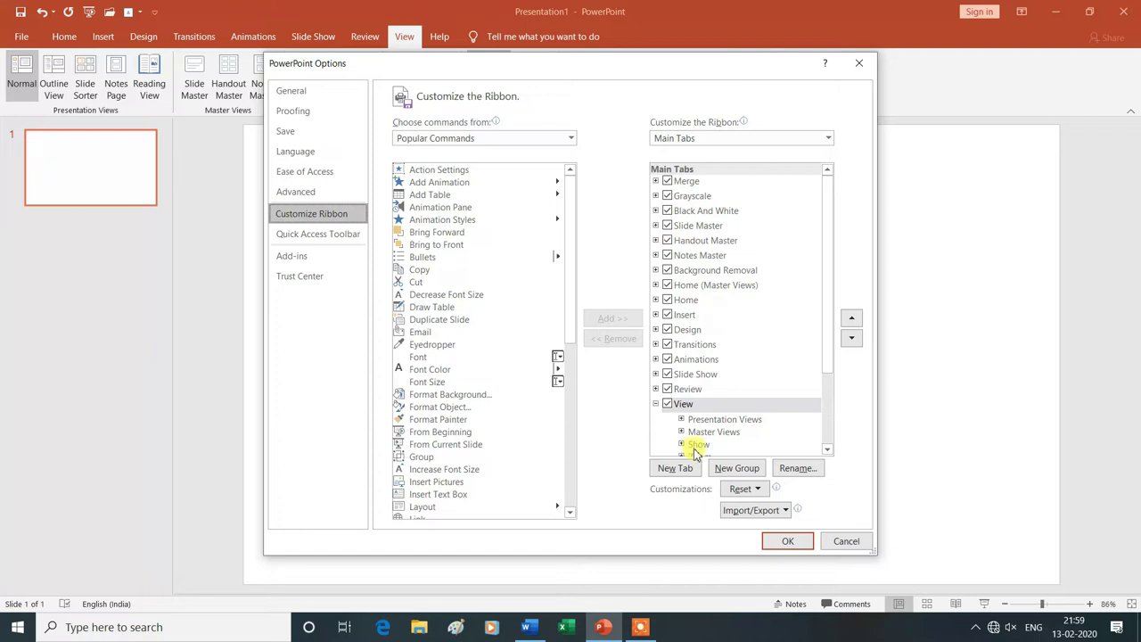
click(827, 449)
click(827, 451)
click(828, 451)
click(827, 450)
click(827, 450)
click(828, 450)
click(827, 450)
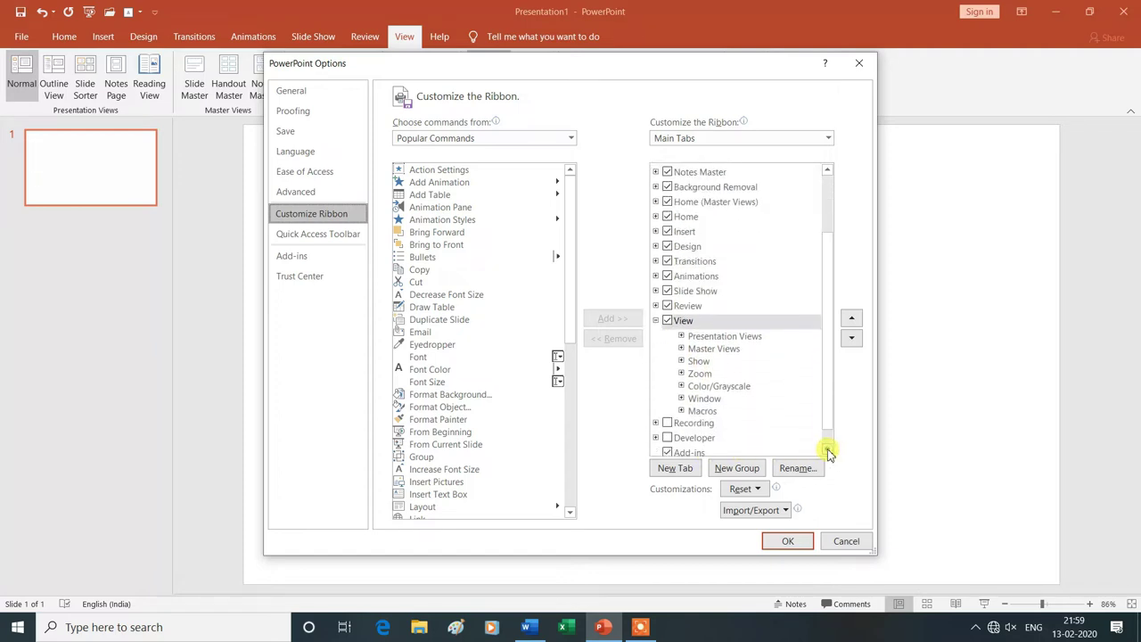
click(827, 450)
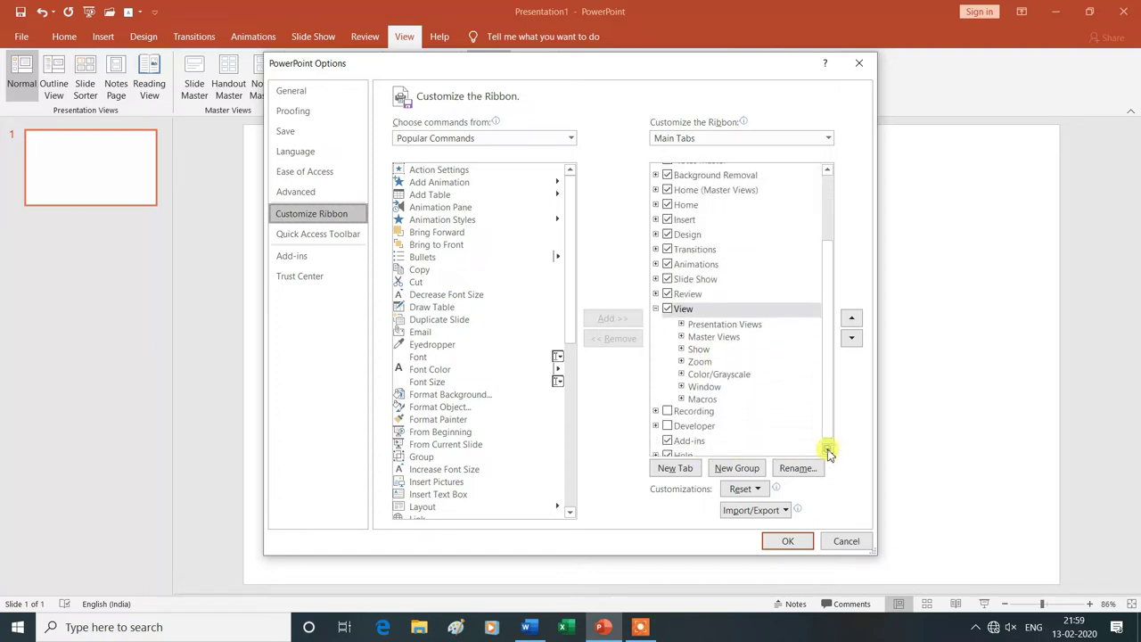
click(669, 427)
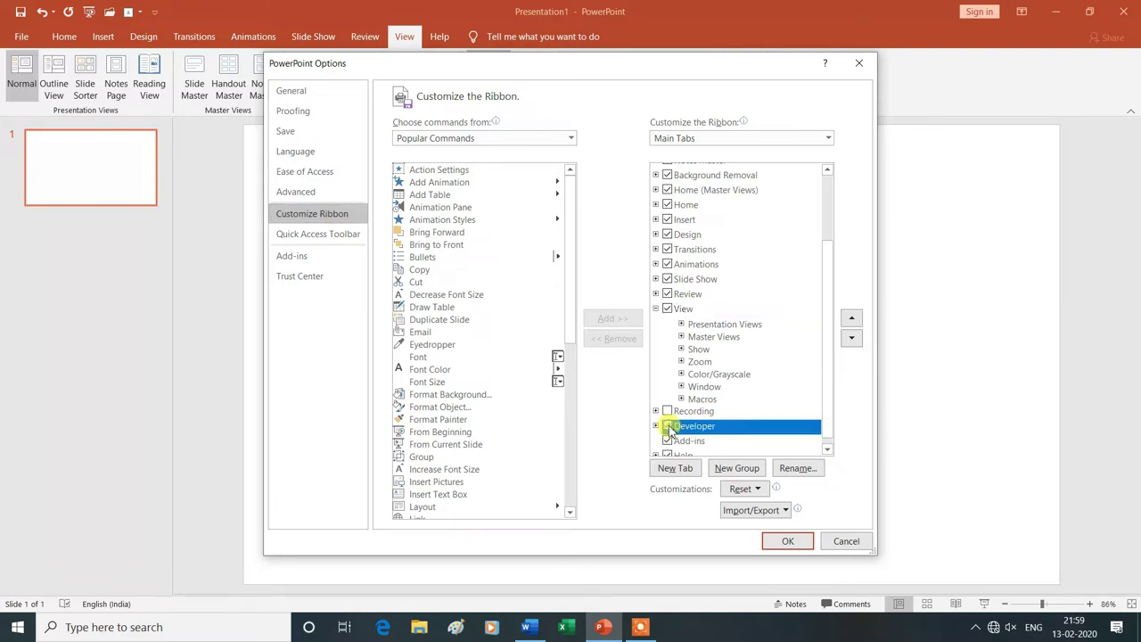
click(790, 543)
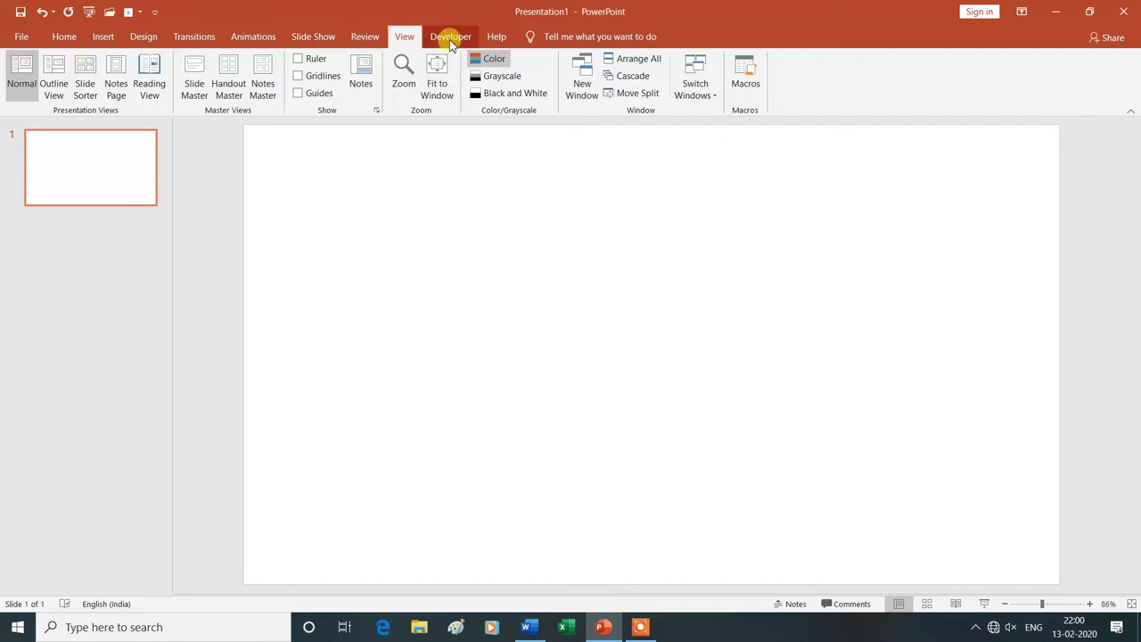
click(450, 40)
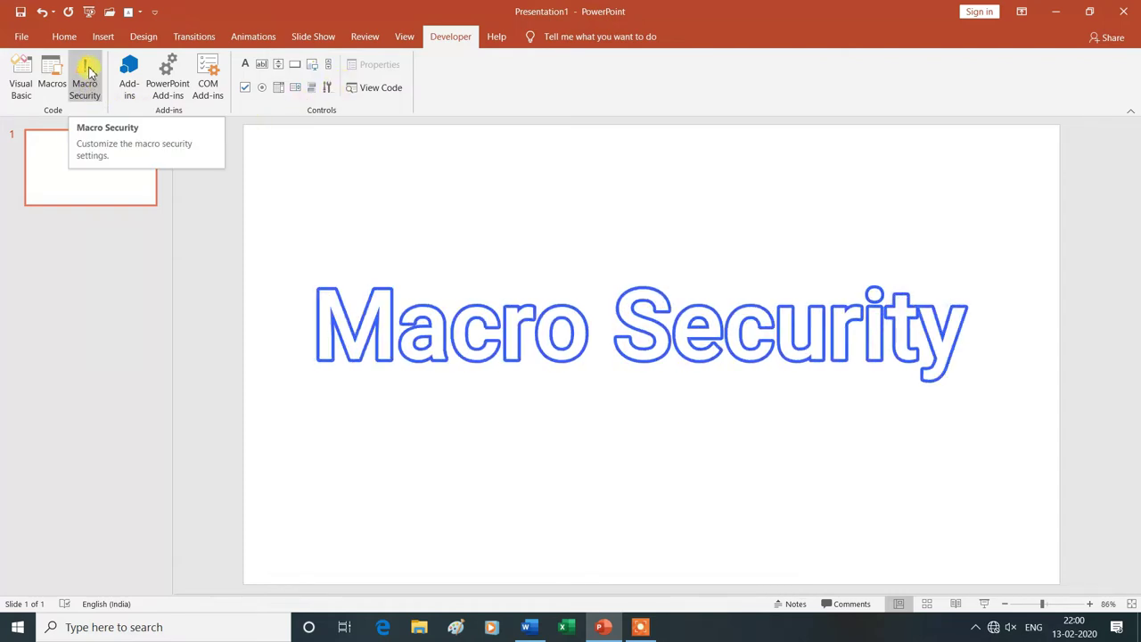
Set Macro Security to Enable all macros and trust access to the VBA project object model.
click(87, 69)
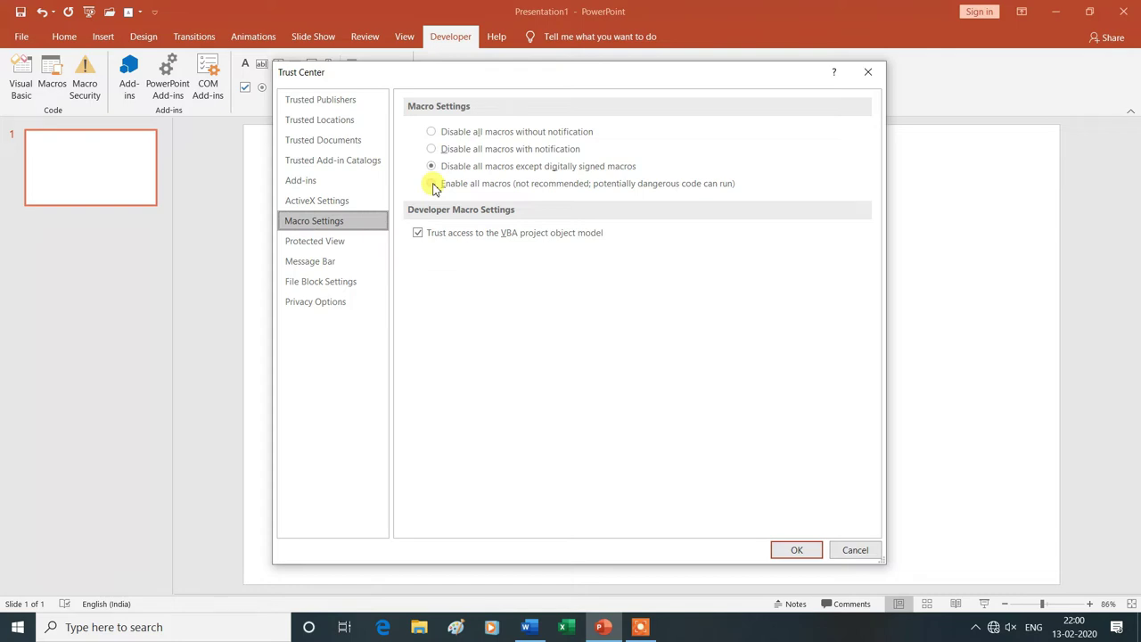
click(431, 183)
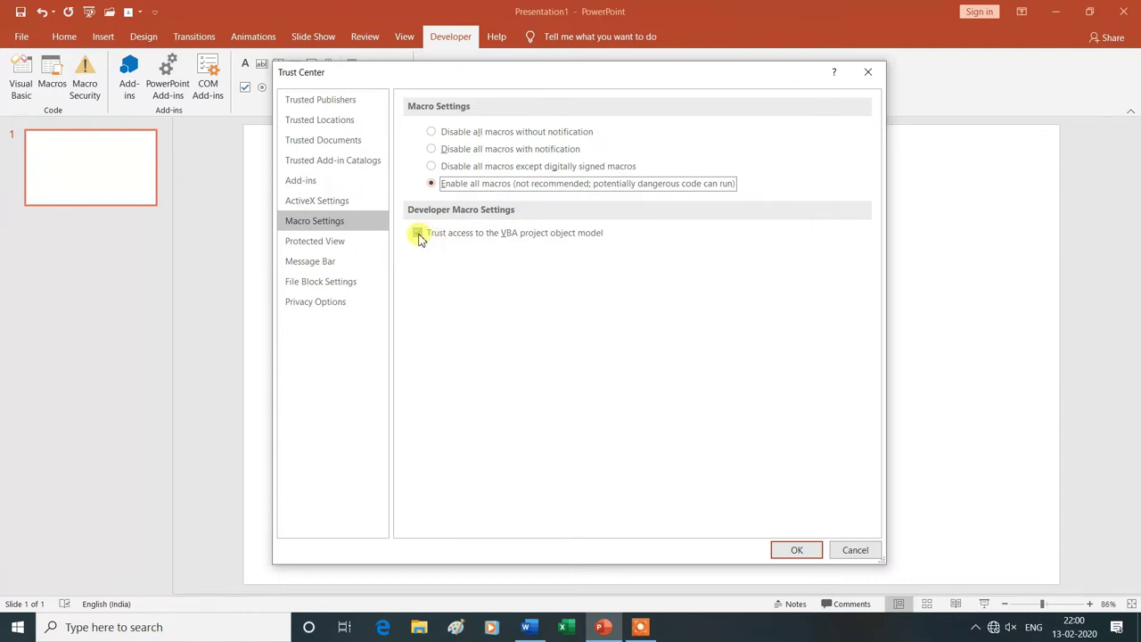
click(419, 233)
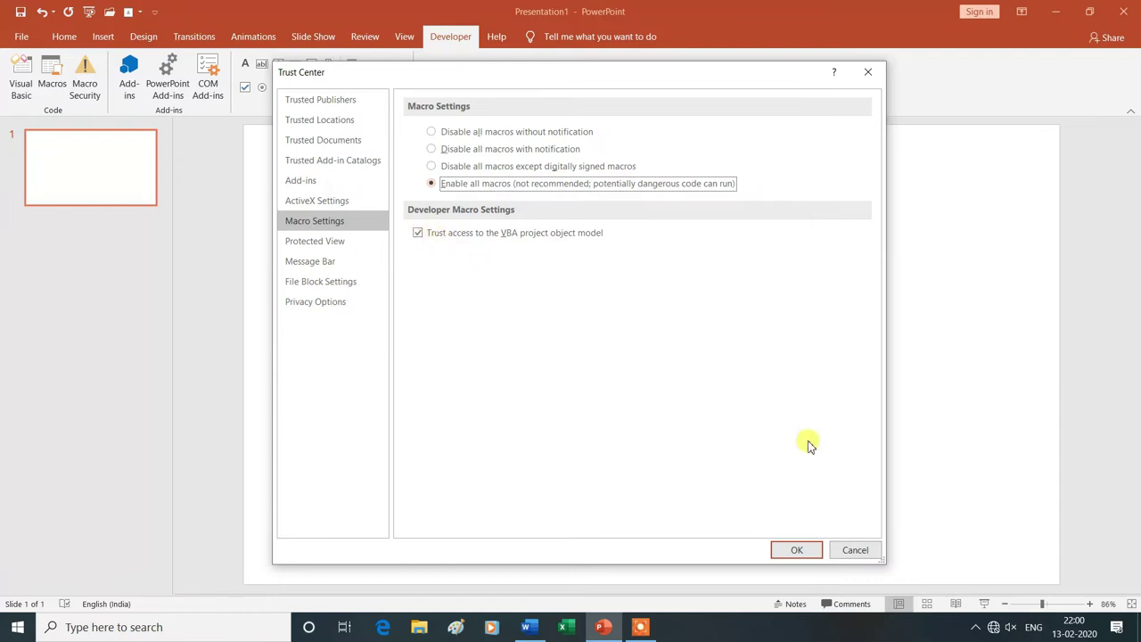
click(796, 550)
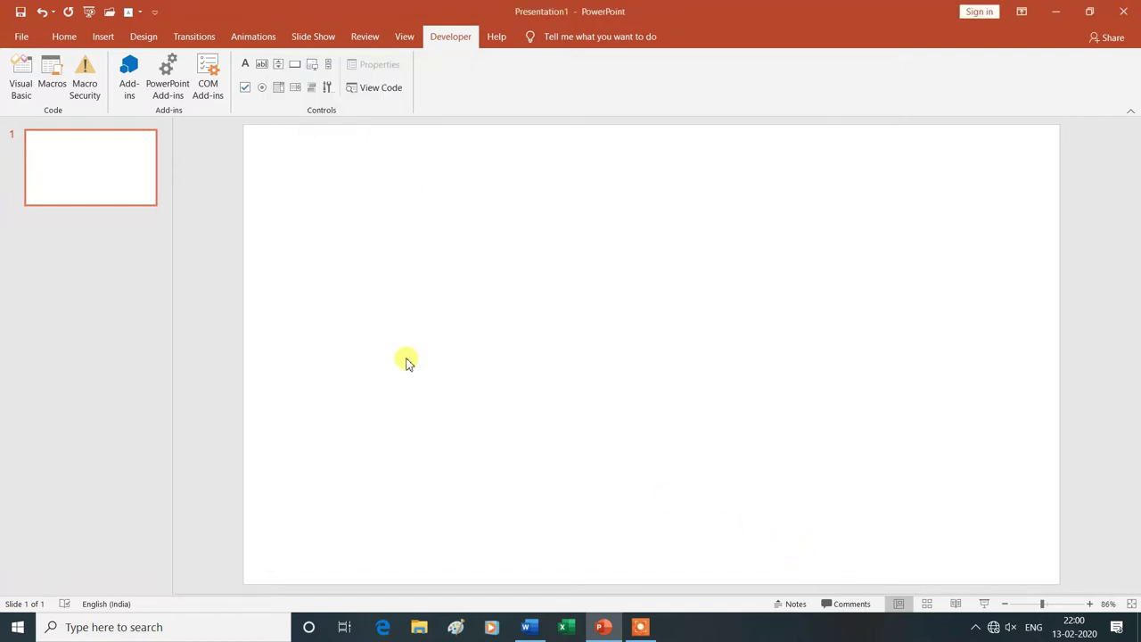
Draw three label controls: two stacked at the top left and one near the slide centre.
click(248, 66)
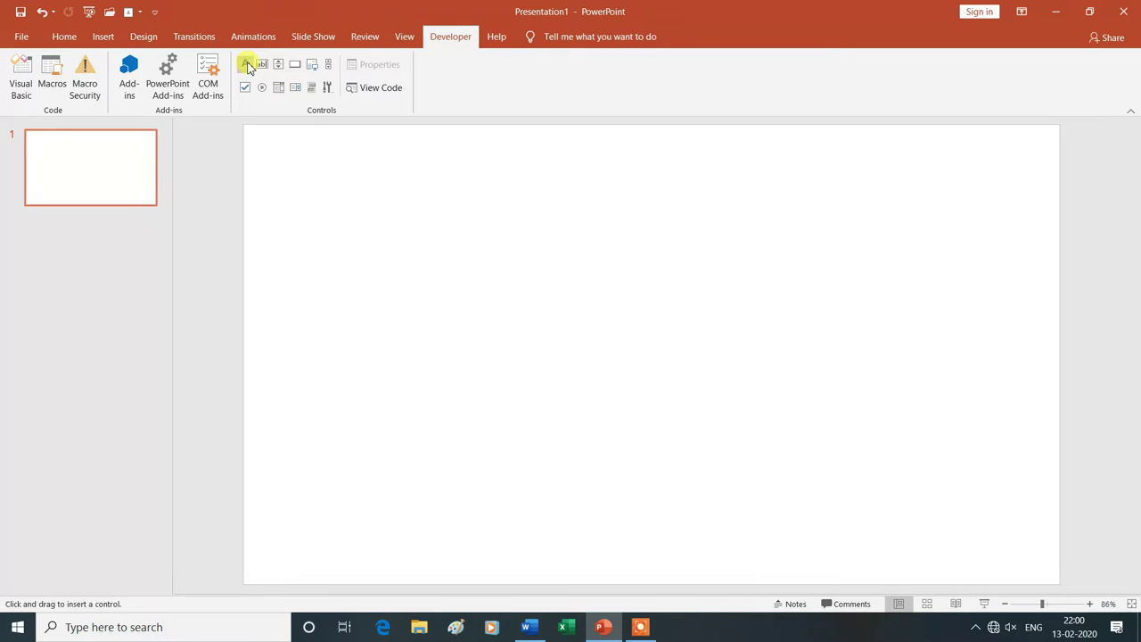
mouse_move(302, 172)
mouse_down()
mouse_move(446, 231)
mouse_move(449, 220)
mouse_up()
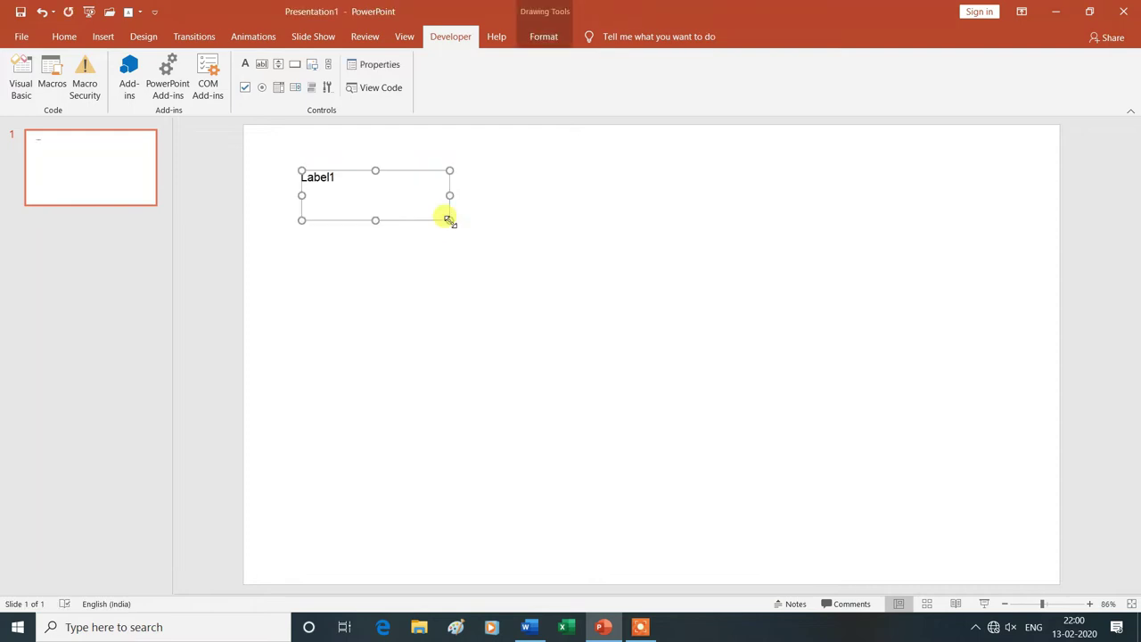
click(246, 67)
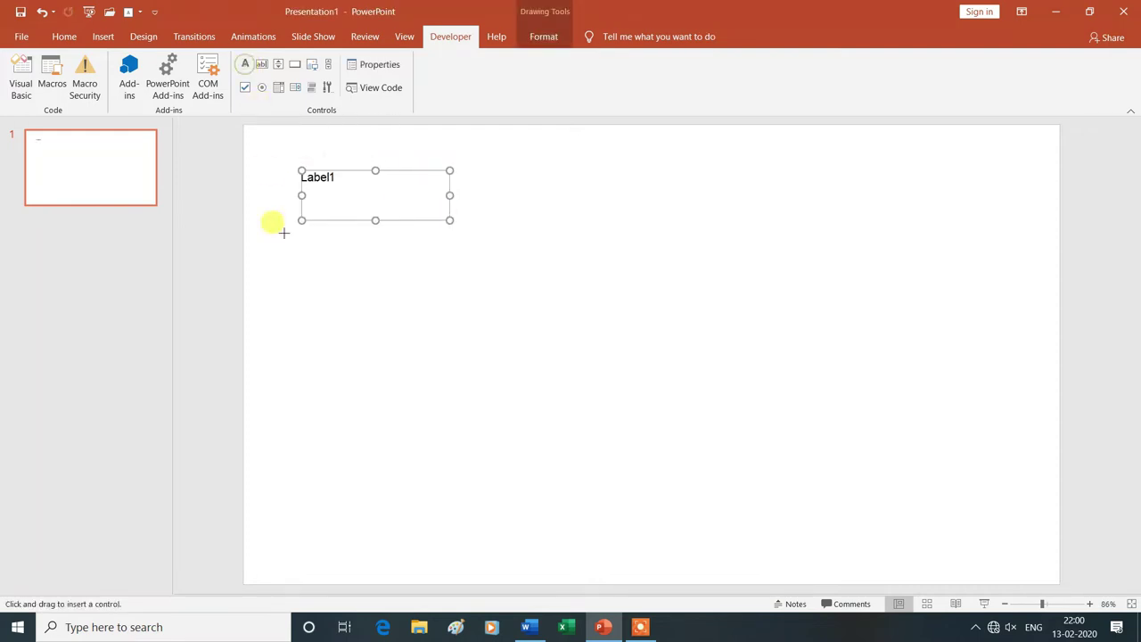
drag(302, 250, 451, 303)
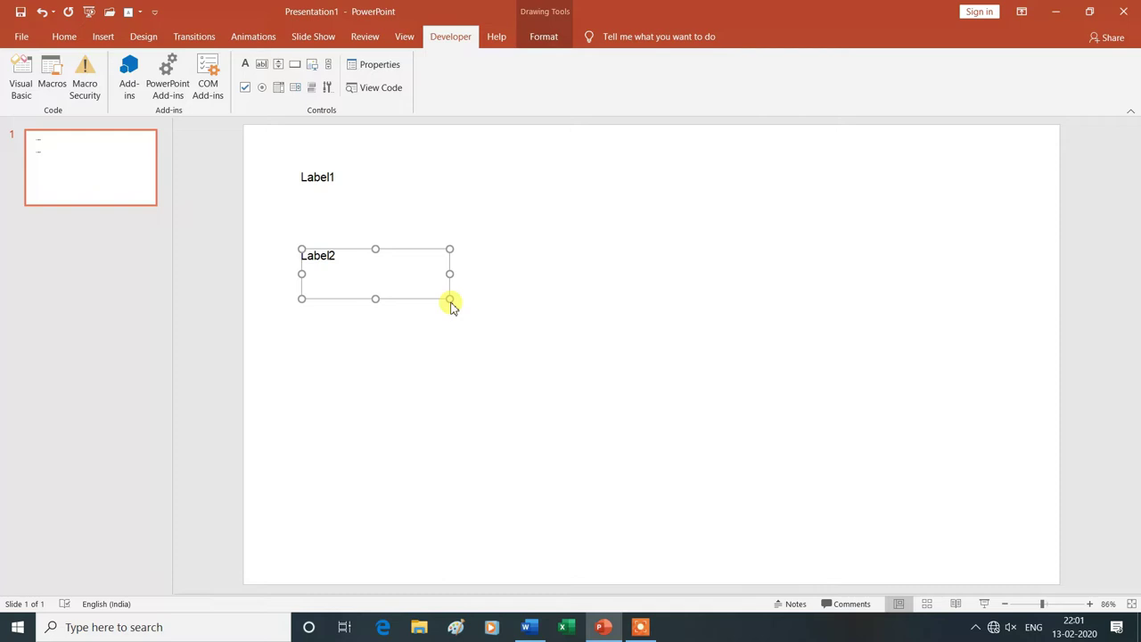
click(248, 67)
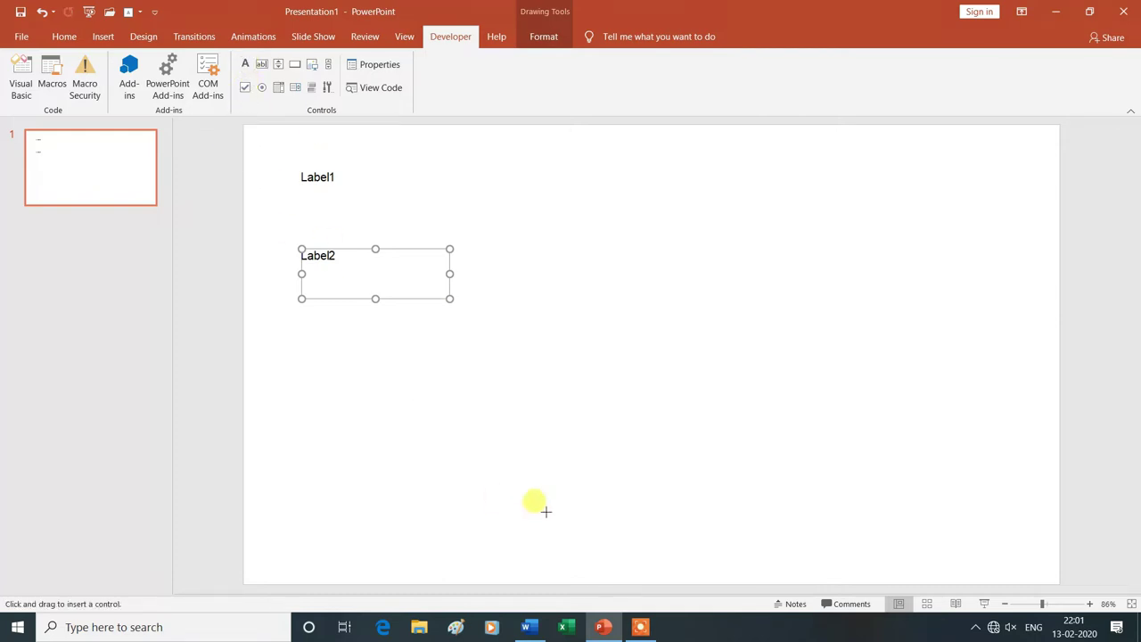
drag(522, 372, 697, 421)
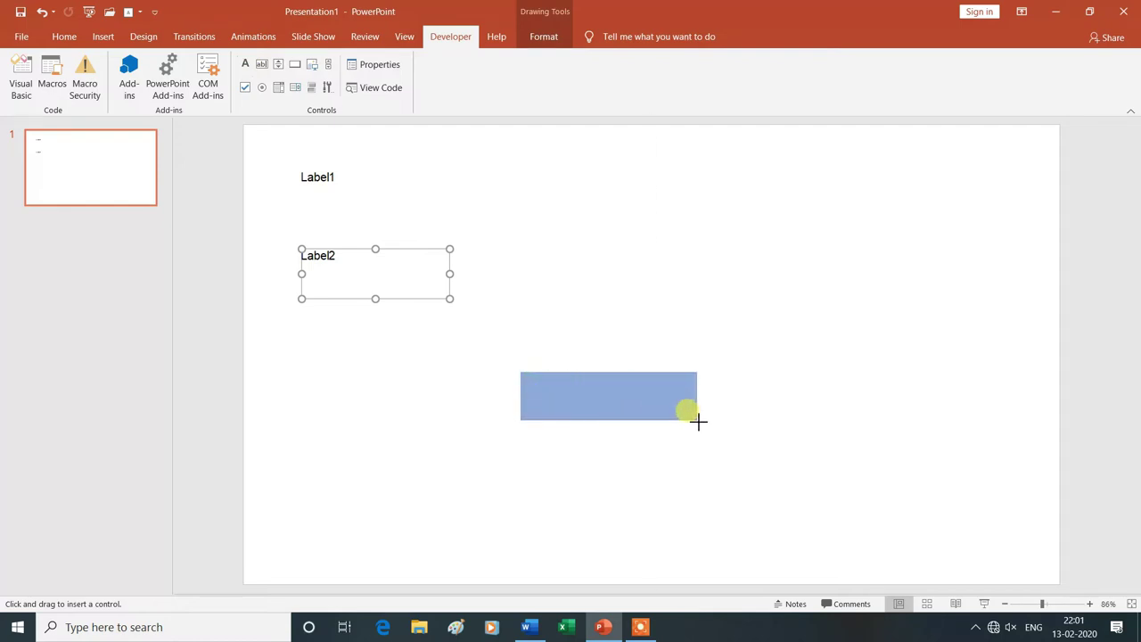
drag(698, 422, 698, 423)
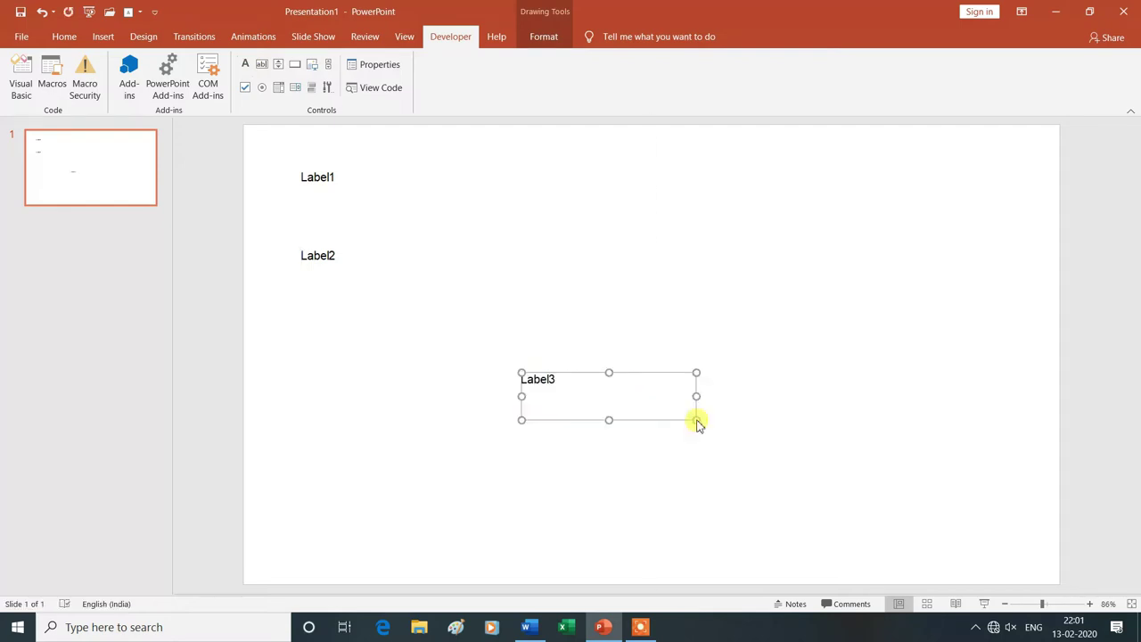
Draw two text box controls, one beside Label1 and one beside Label2.
click(262, 68)
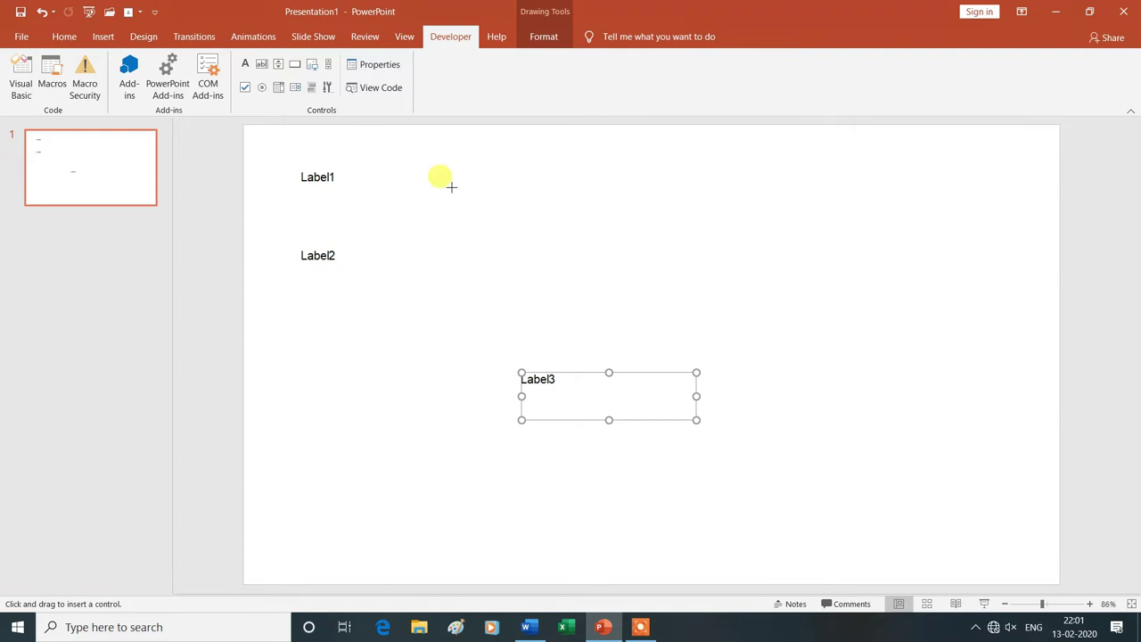
drag(536, 167, 664, 208)
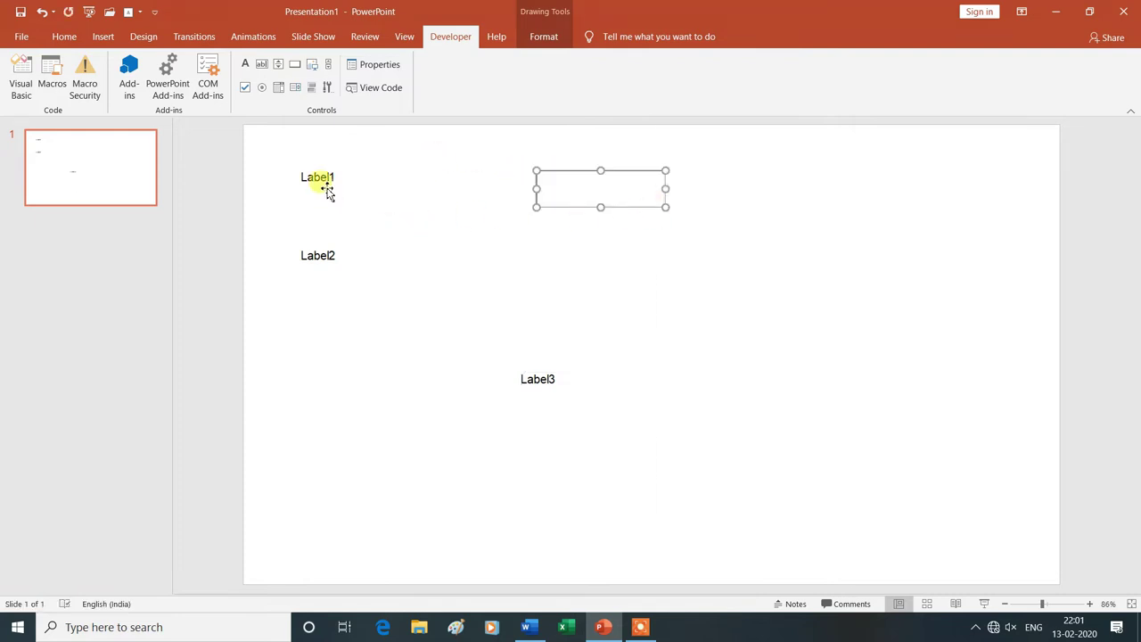
click(262, 67)
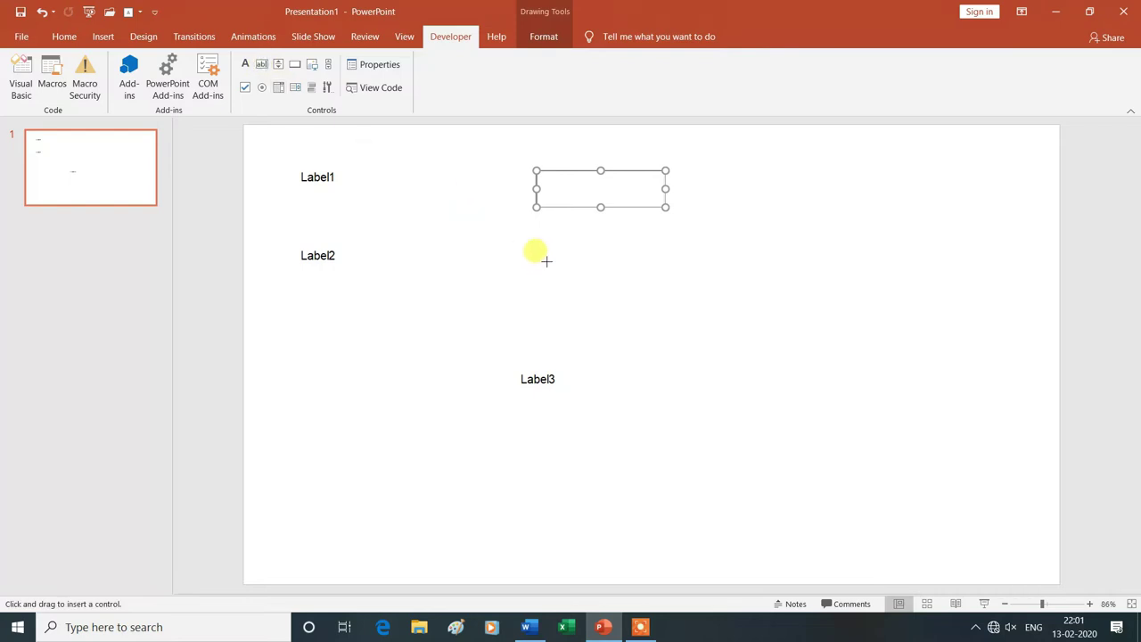
drag(563, 262, 667, 280)
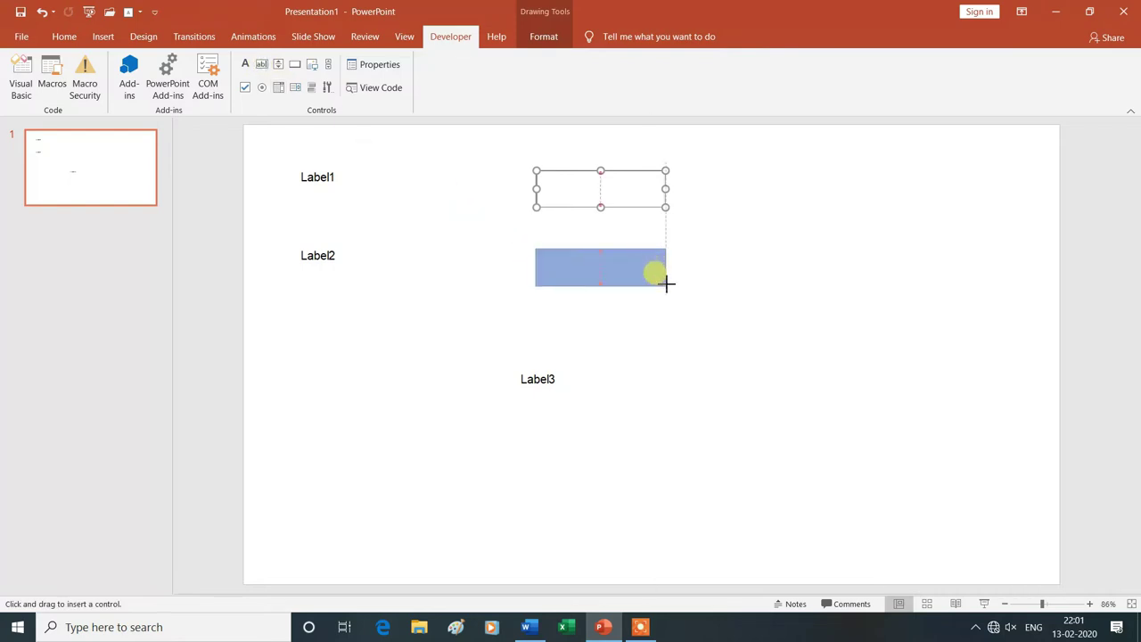
drag(667, 280, 667, 286)
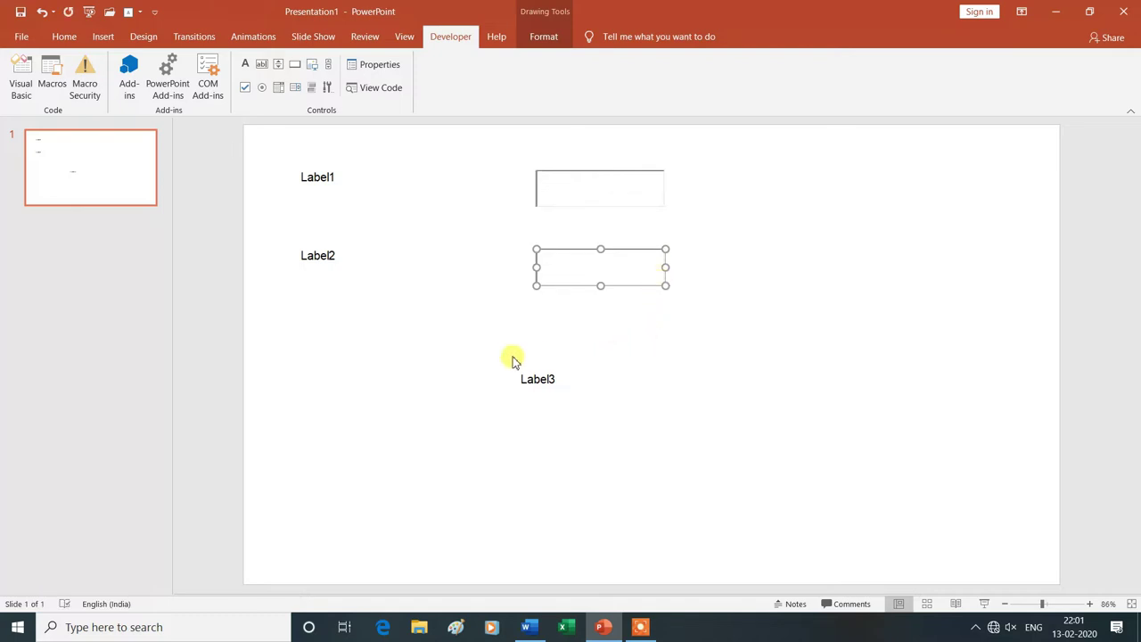
click(319, 186)
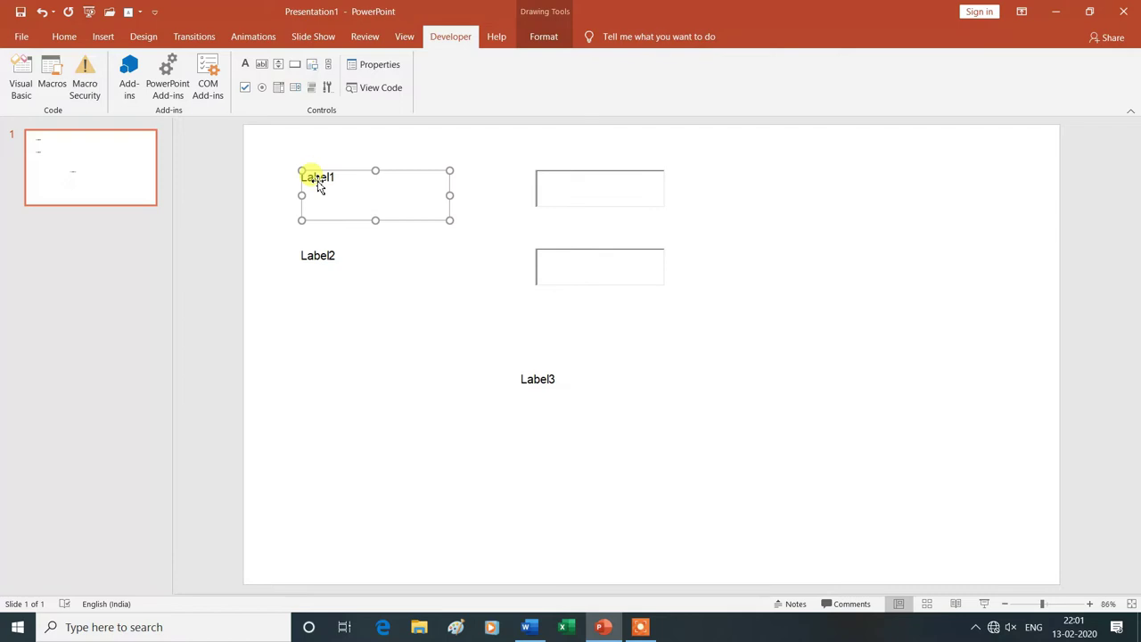
right_click(319, 185)
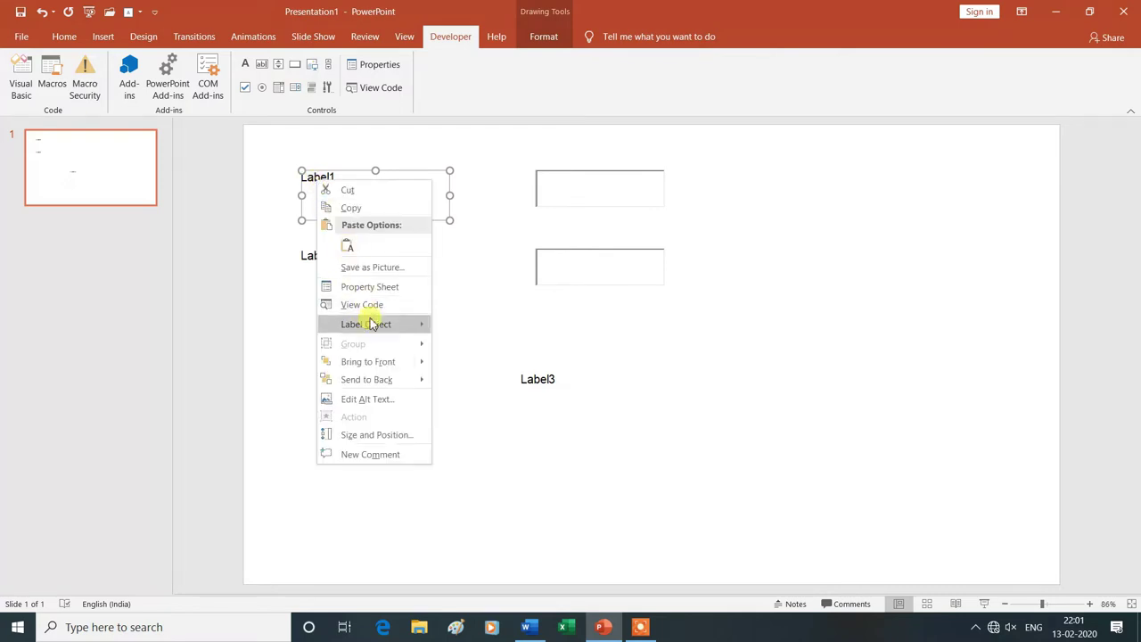
mouse_move(366, 325)
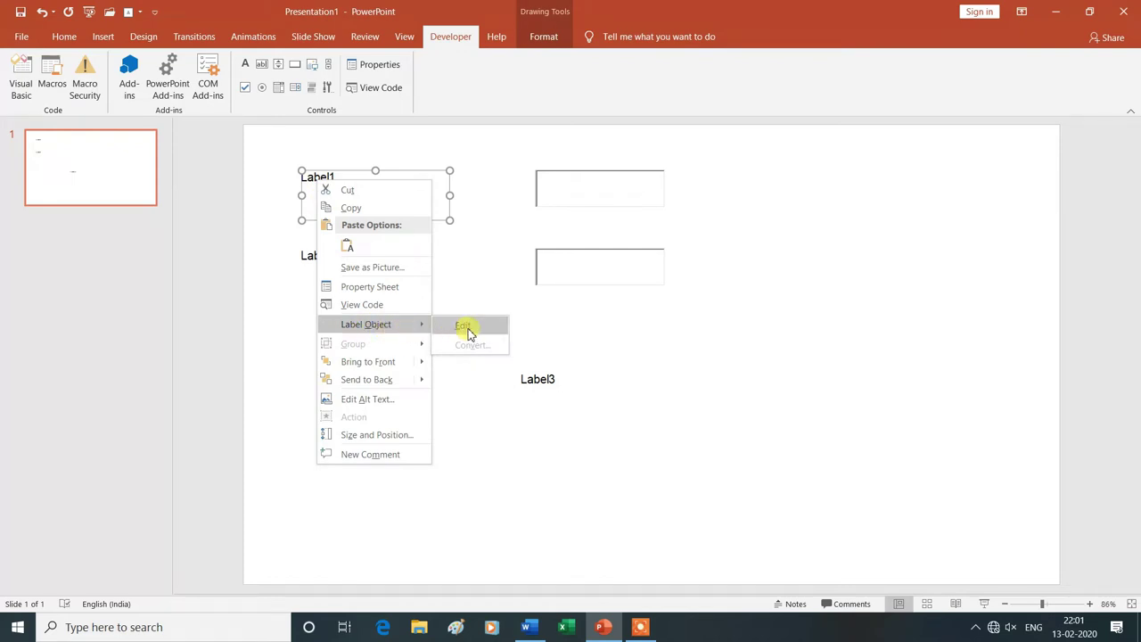
Change the captions of Label1 and Label2 to 'enter the number'.
click(464, 327)
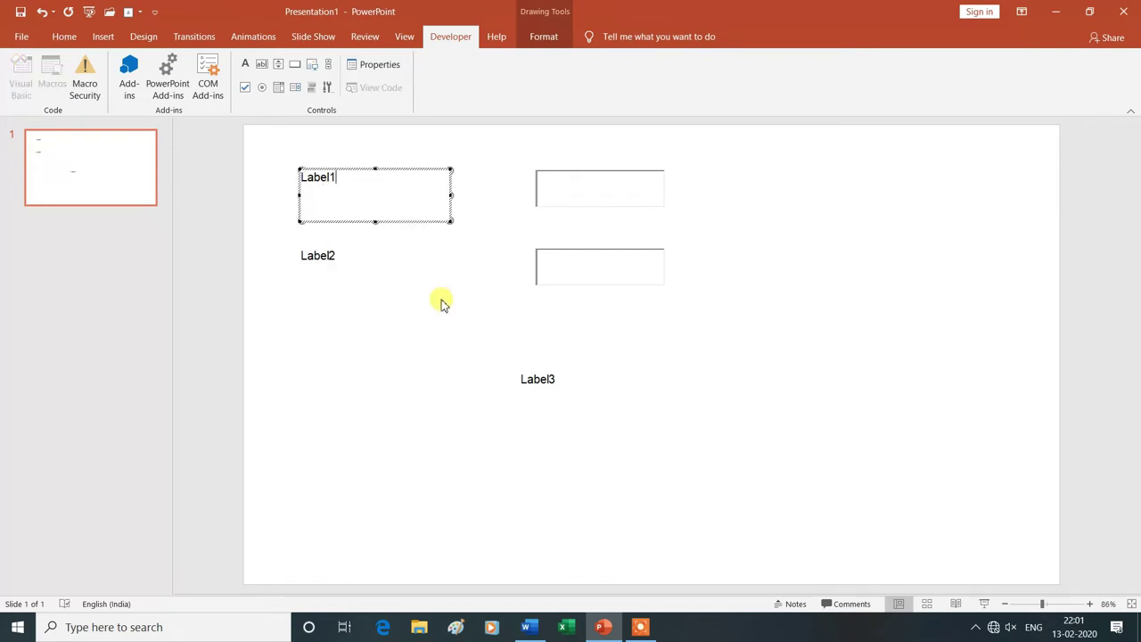
key(BackSpace)
key(BackSpace)
key(BackSpace)
key(BackSpace)
key(BackSpace)
key(BackSpace)
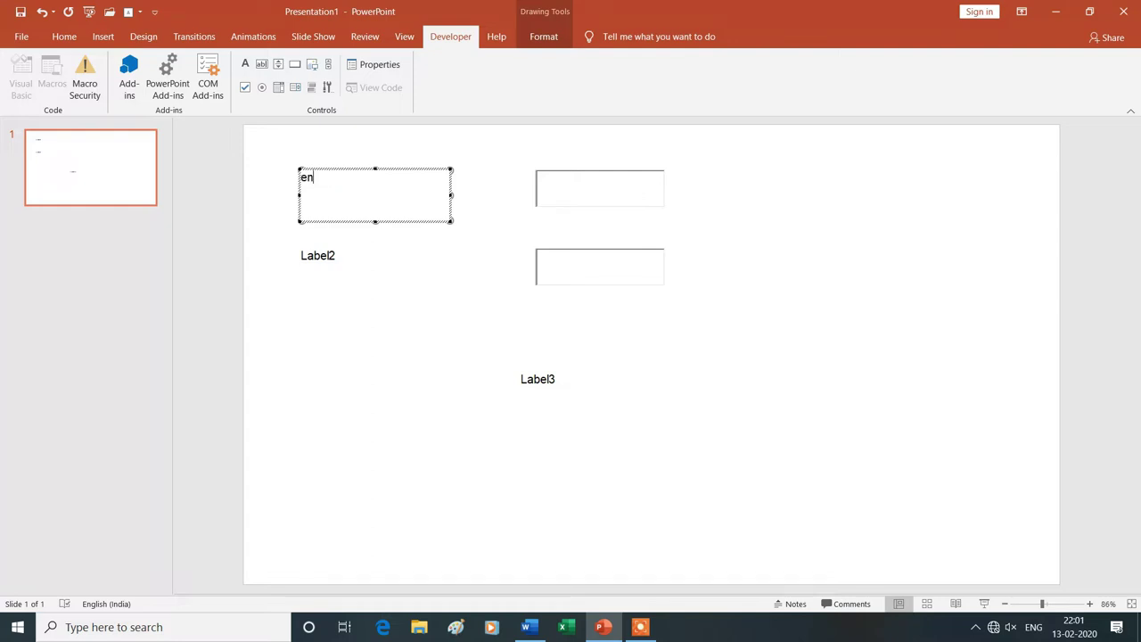
text(ter the number)
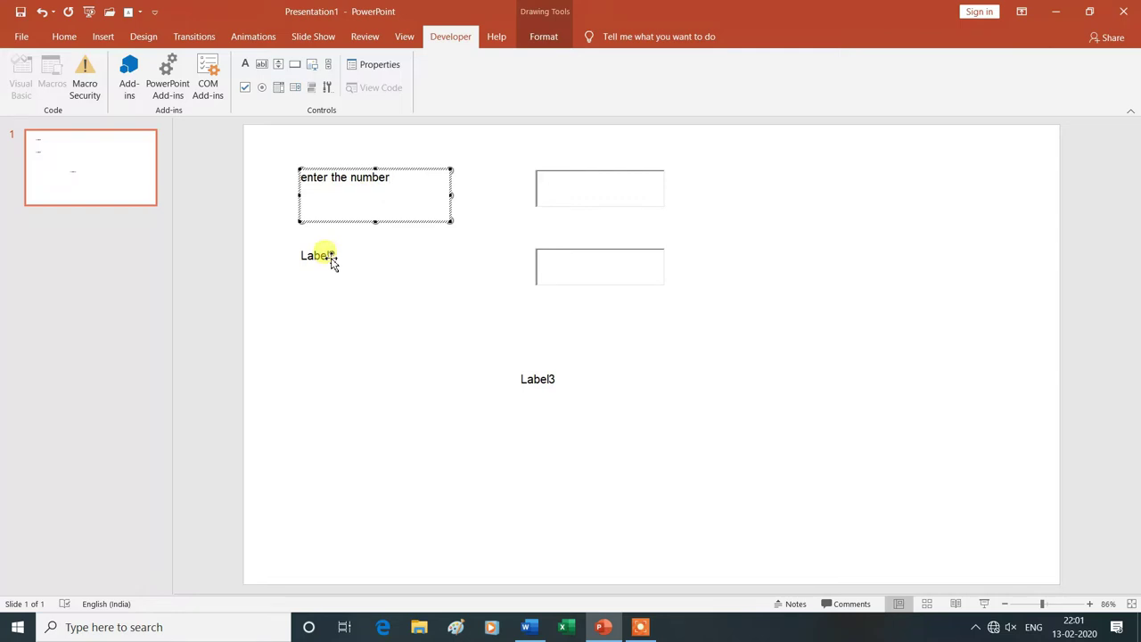
key(Escape)
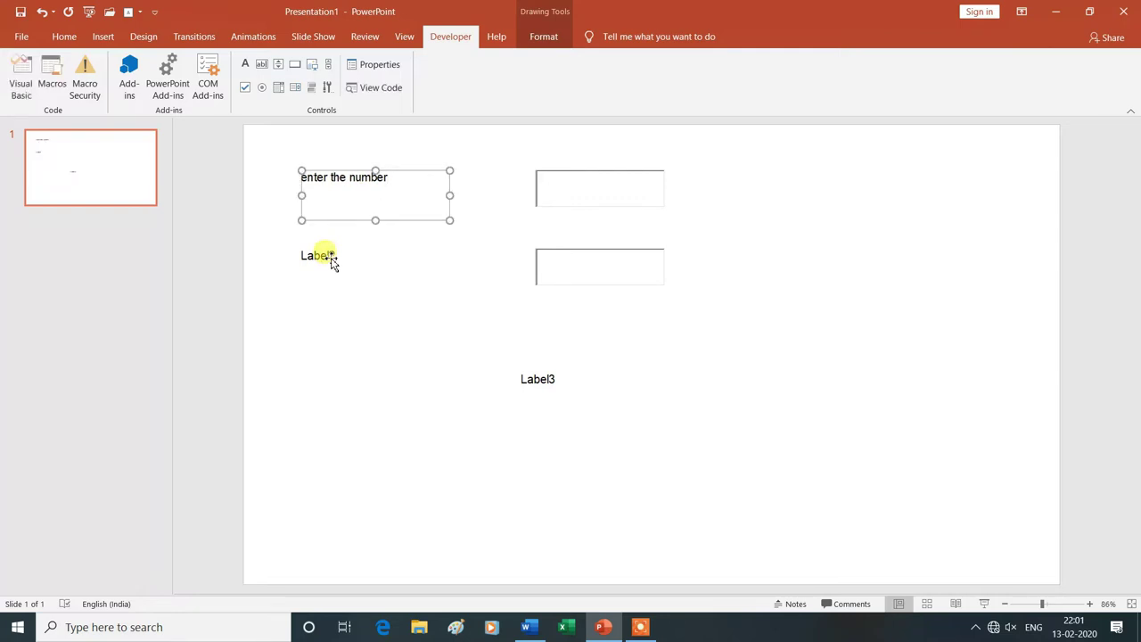
right_click(330, 257)
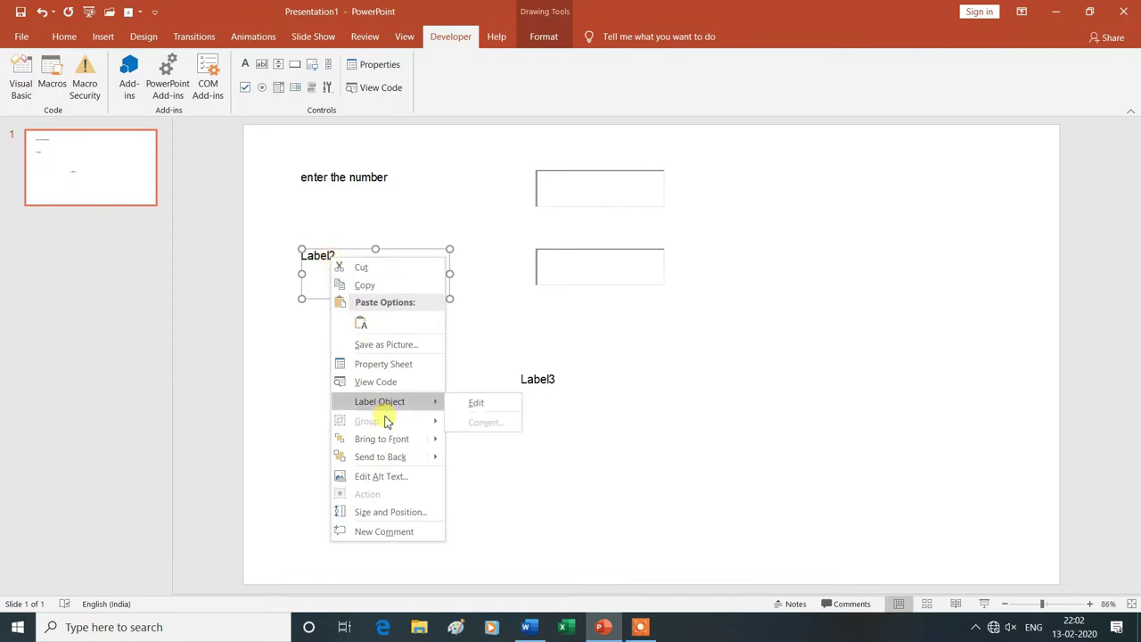
mouse_move(380, 401)
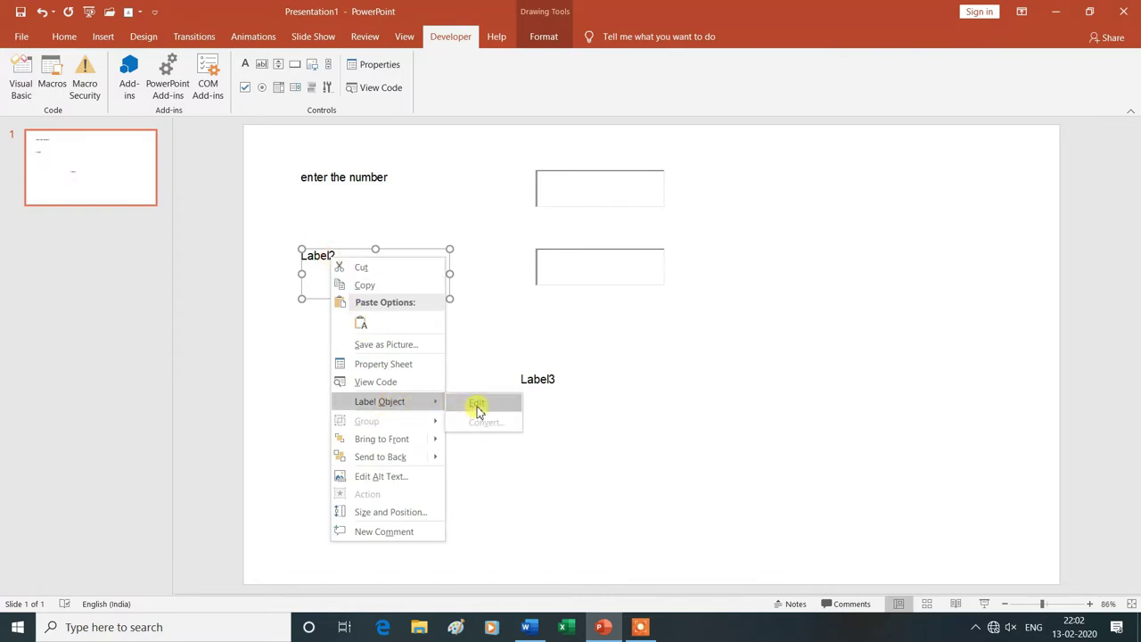
click(479, 406)
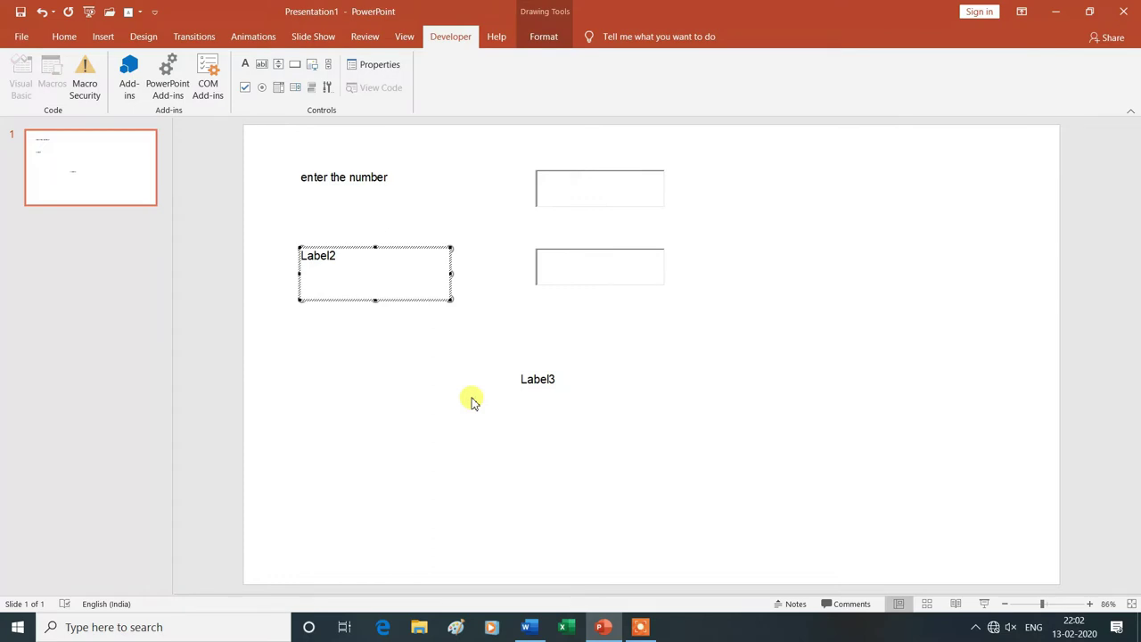
key(BackSpace)
key(BackSpace)
key(BackSpace)
key(BackSpace)
text(ter )
text(the number)
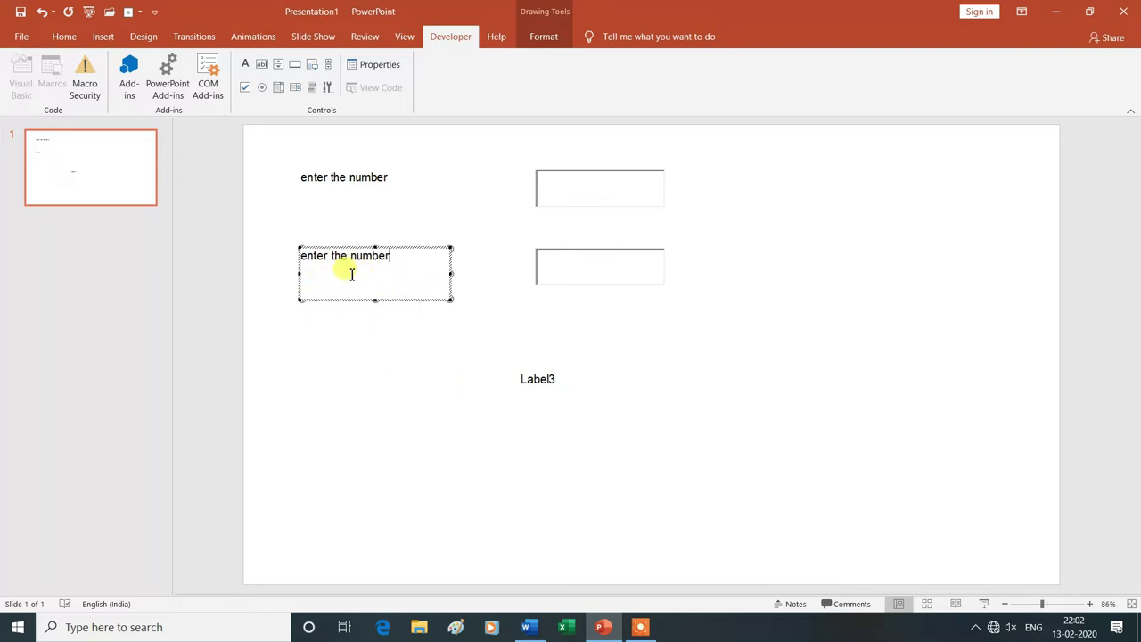
key(Escape)
Delete Label3's placeholder caption so the result label starts blank.
click(539, 380)
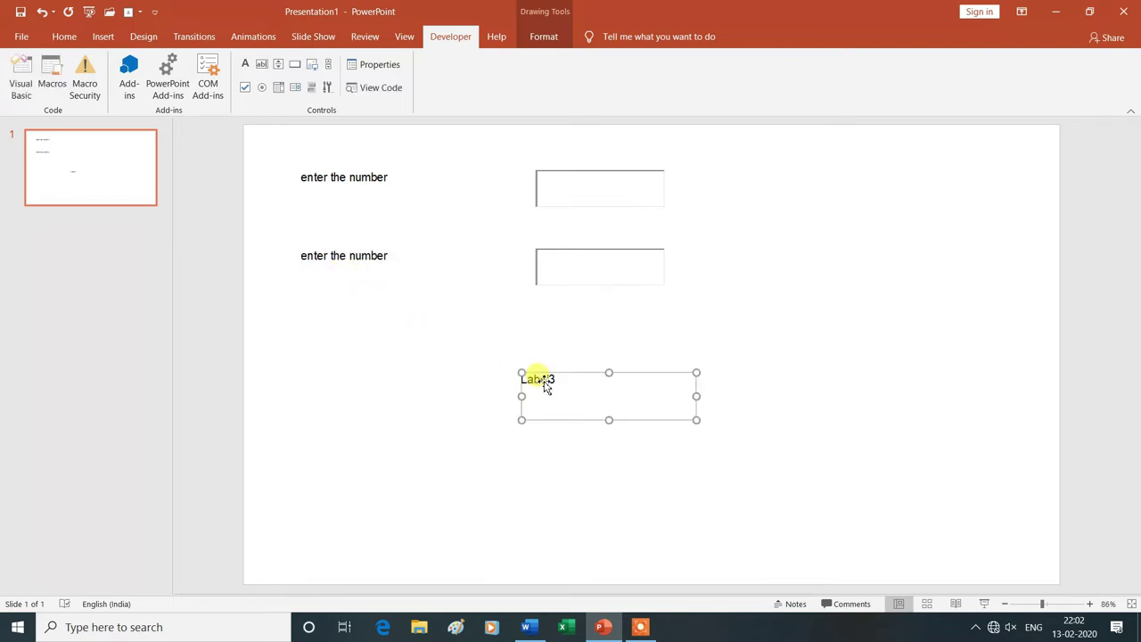
right_click(545, 386)
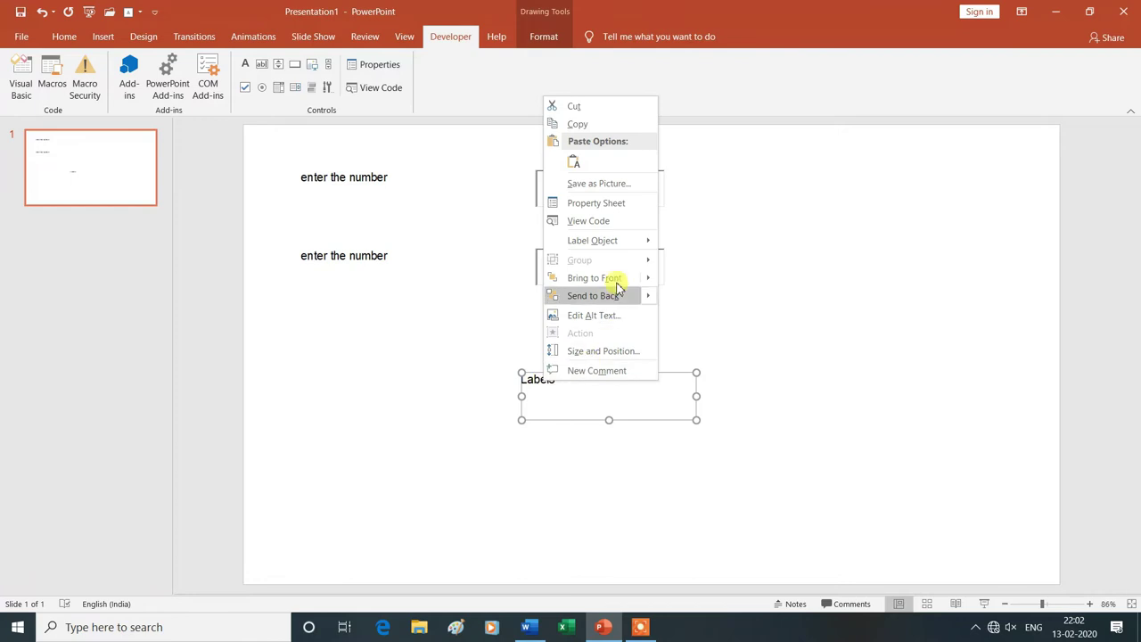
mouse_move(592, 241)
click(693, 243)
key(BackSpace)
key(BackSpace)
key(BackSpace)
key(BackSpace)
key(BackSpace)
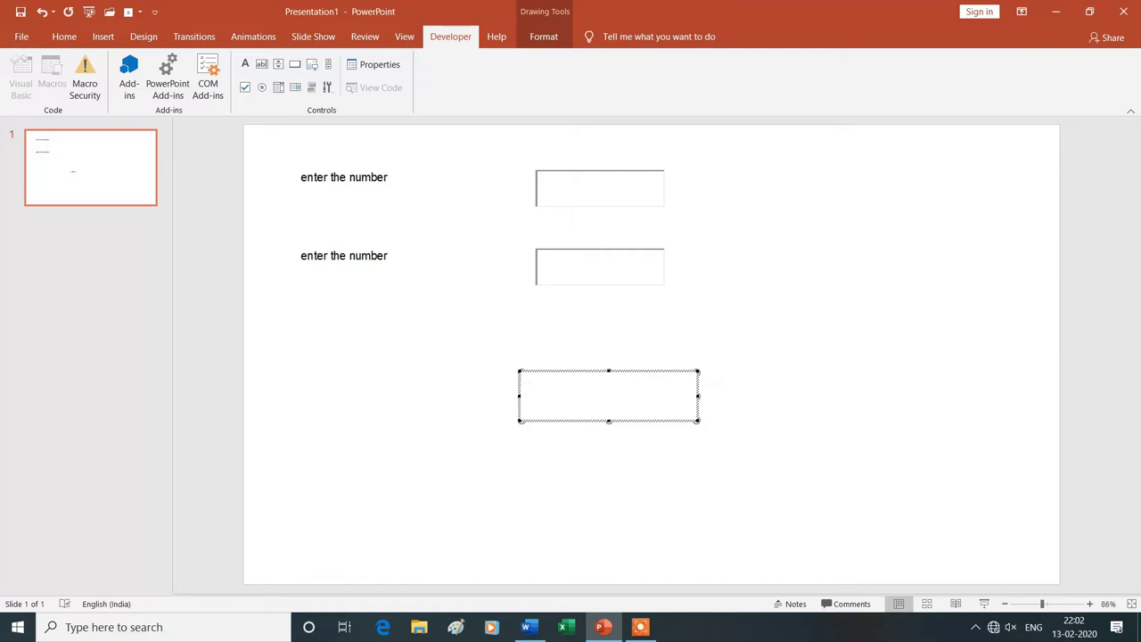
key(Escape)
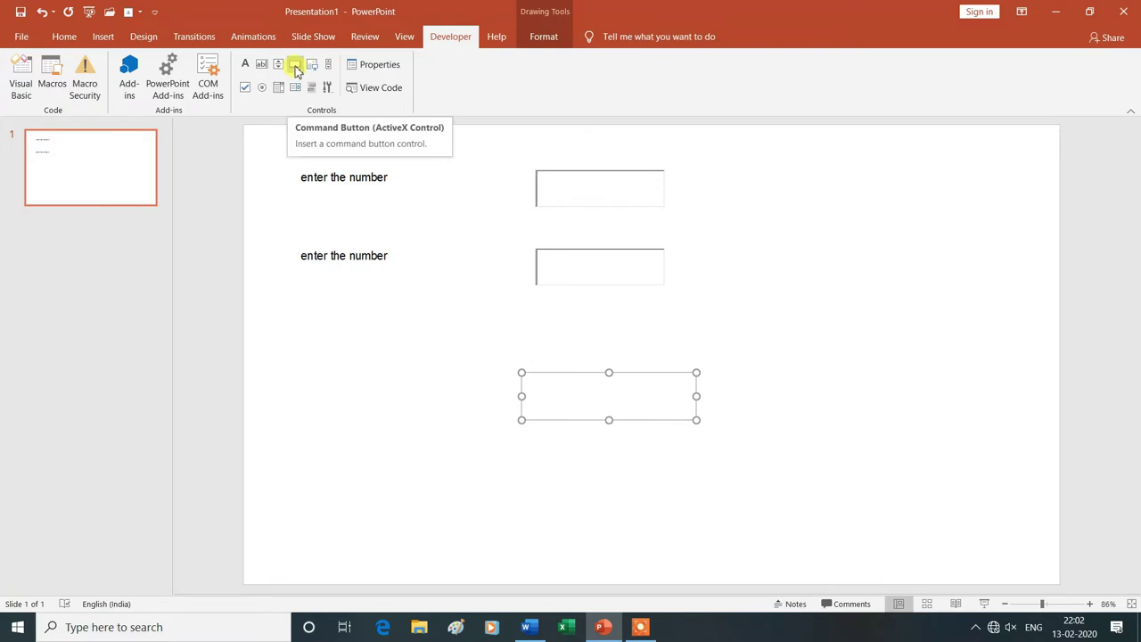
Draw CommandButton1 through CommandButton4 left to right in a row along the slide's bottom.
click(295, 69)
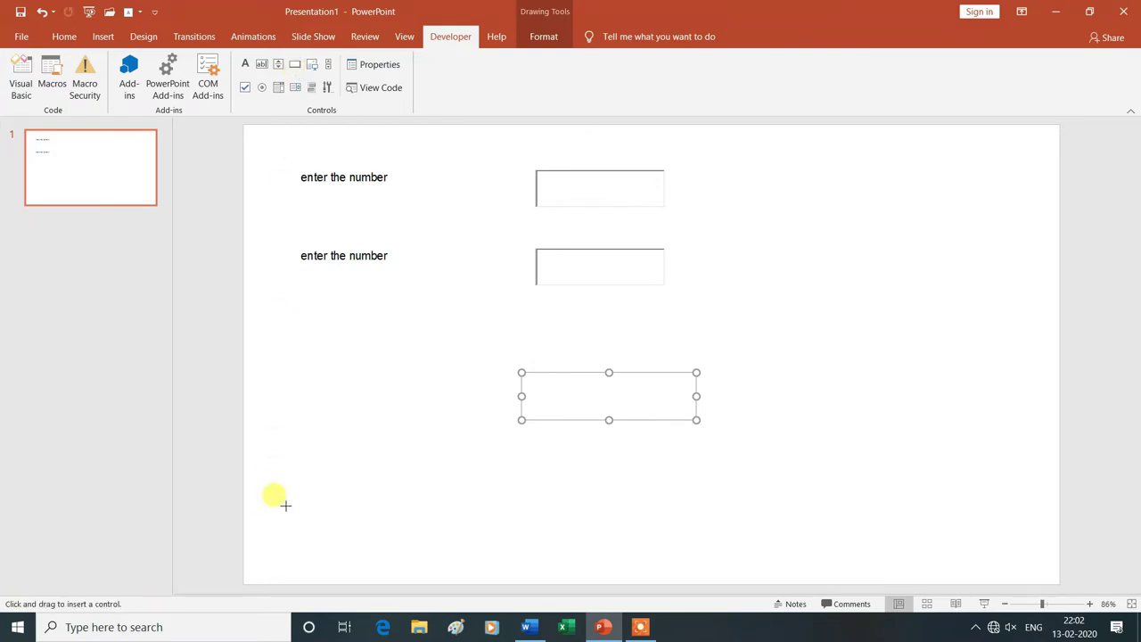
mouse_move(298, 470)
mouse_down()
mouse_move(409, 528)
mouse_move(419, 520)
mouse_up()
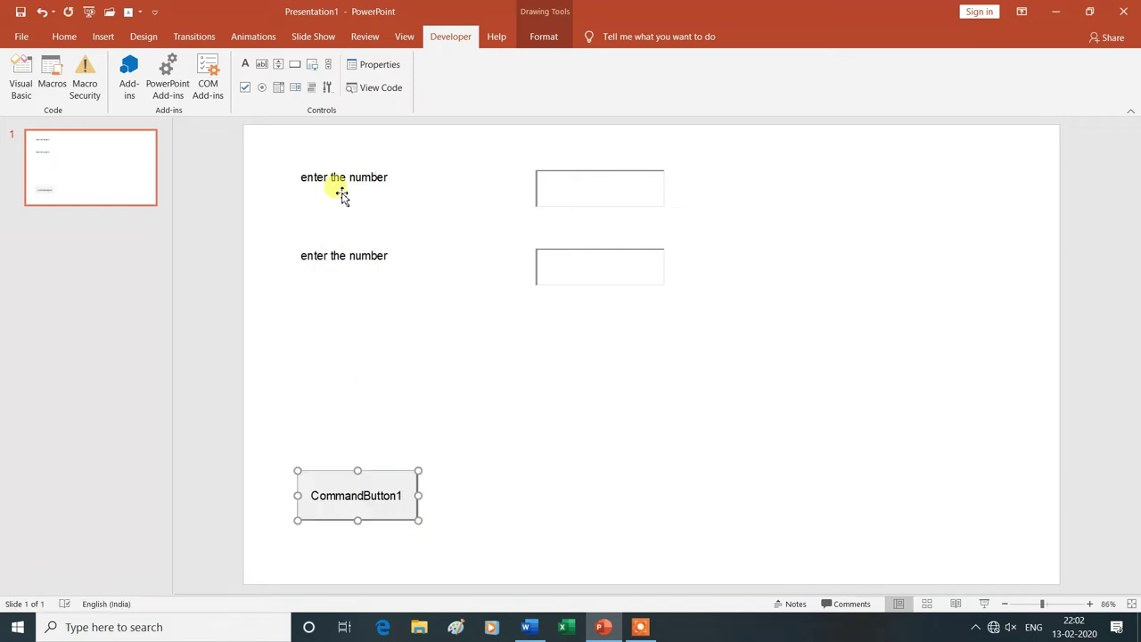
click(296, 70)
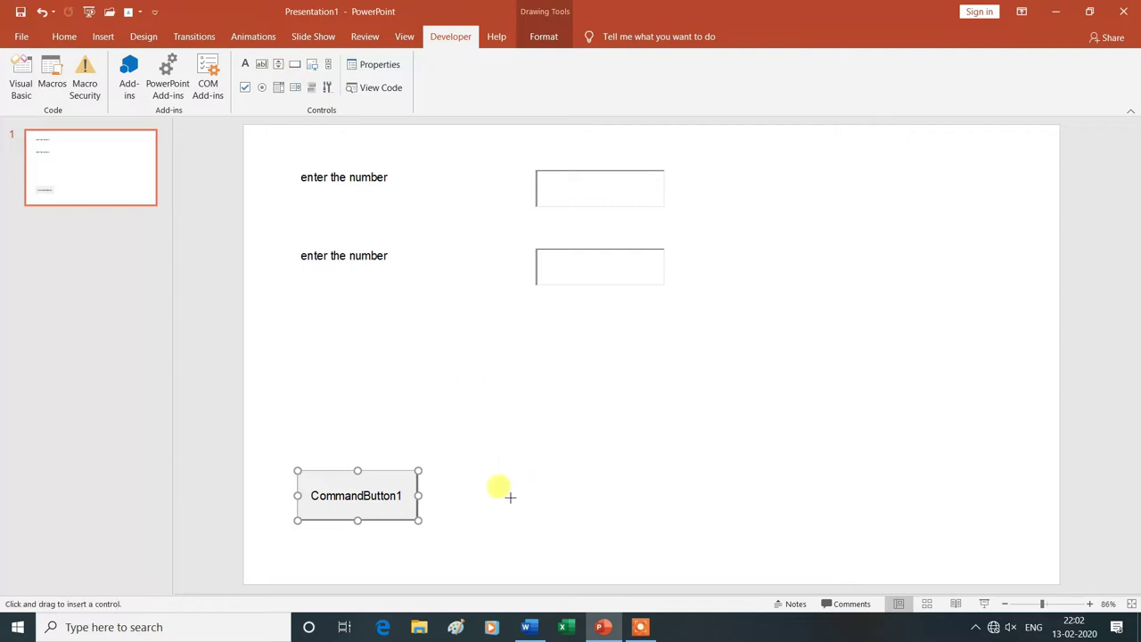
drag(475, 471, 596, 524)
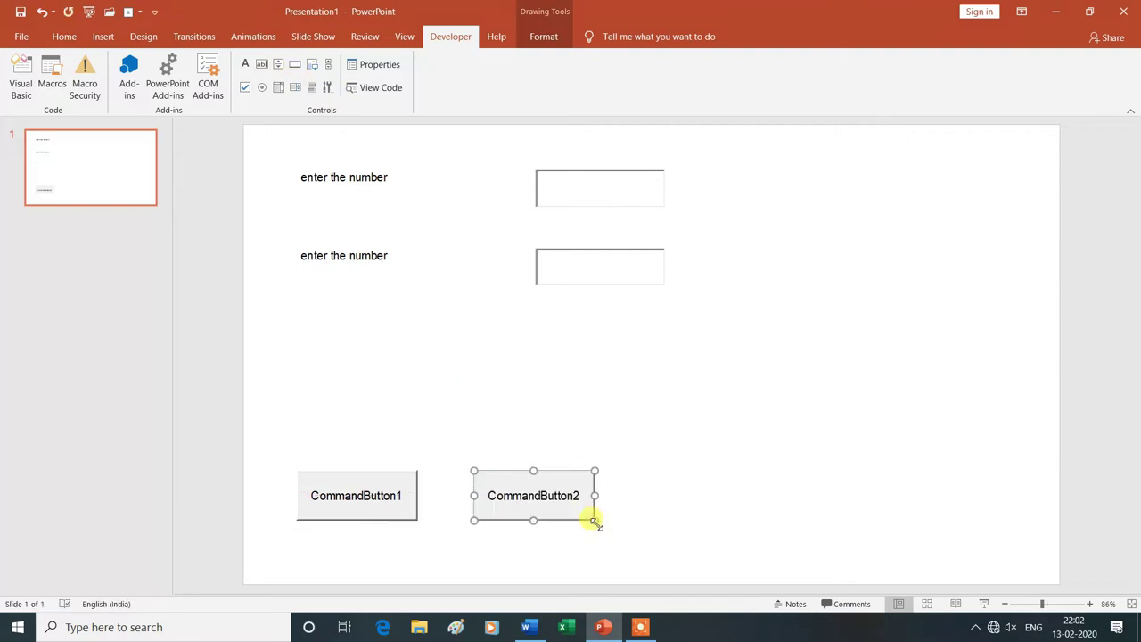
click(297, 68)
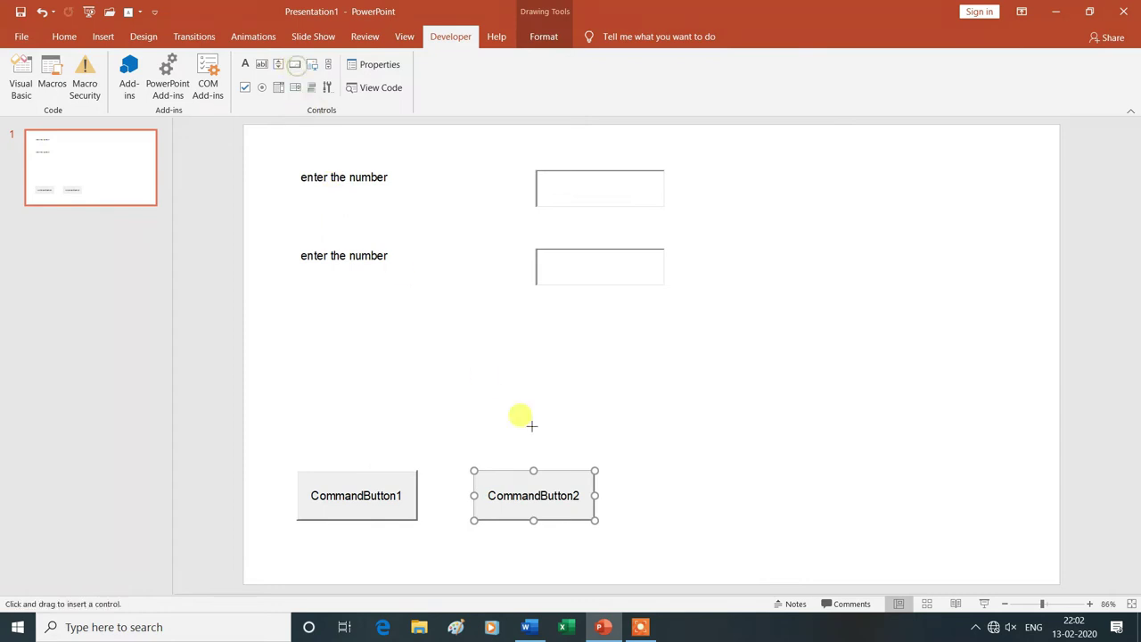
drag(657, 472, 785, 527)
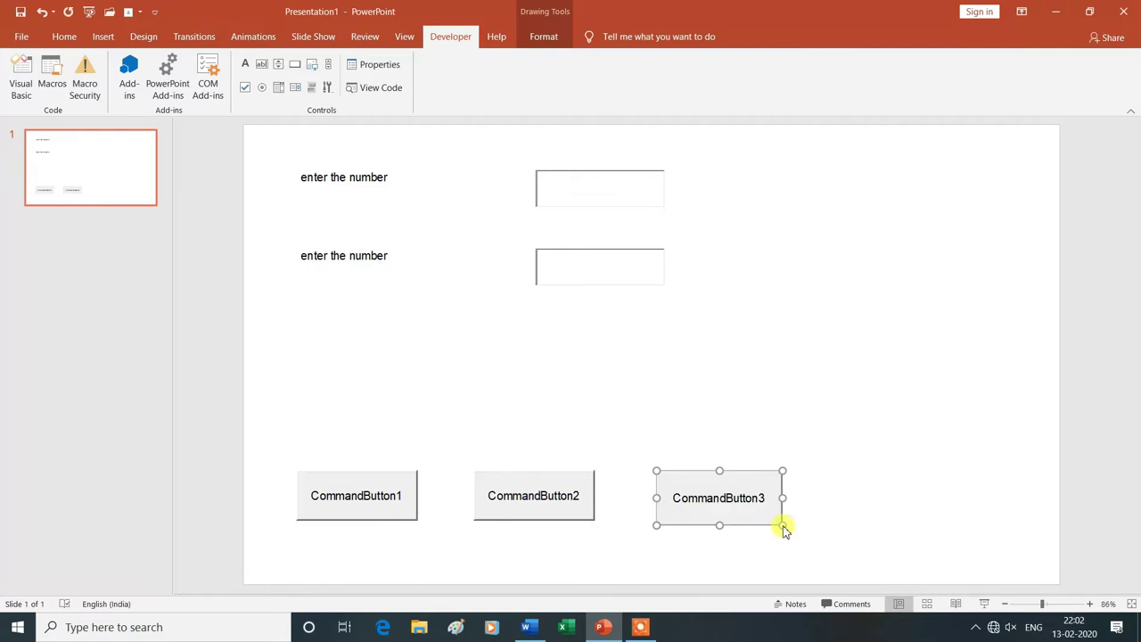
click(297, 68)
drag(844, 470, 967, 533)
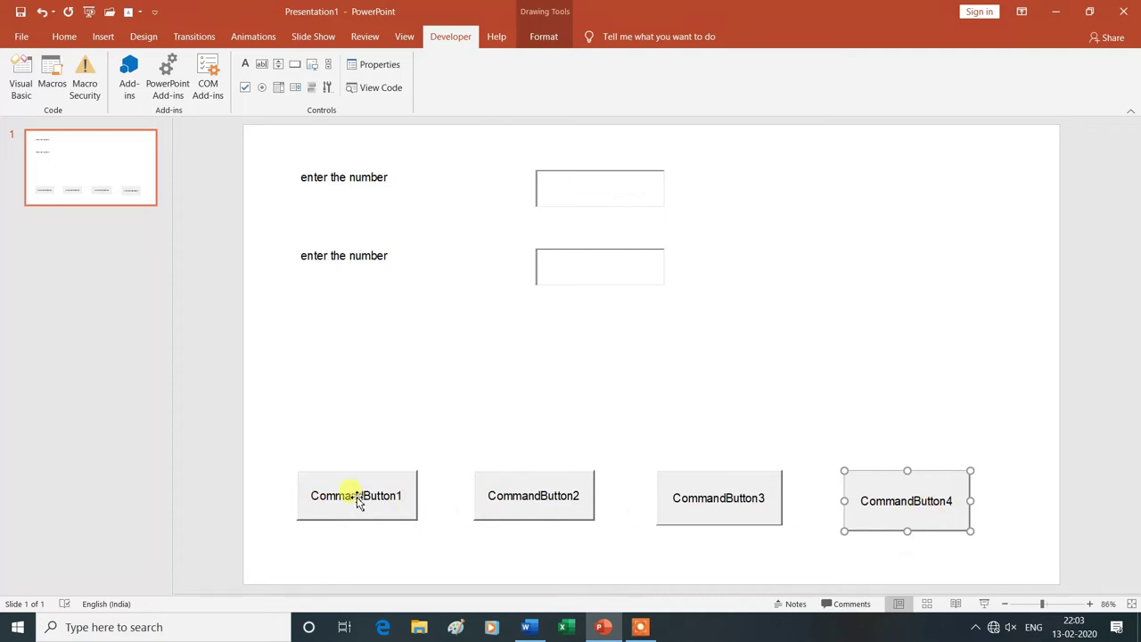
Caption the first two buttons Add and Subtract.
right_click(357, 502)
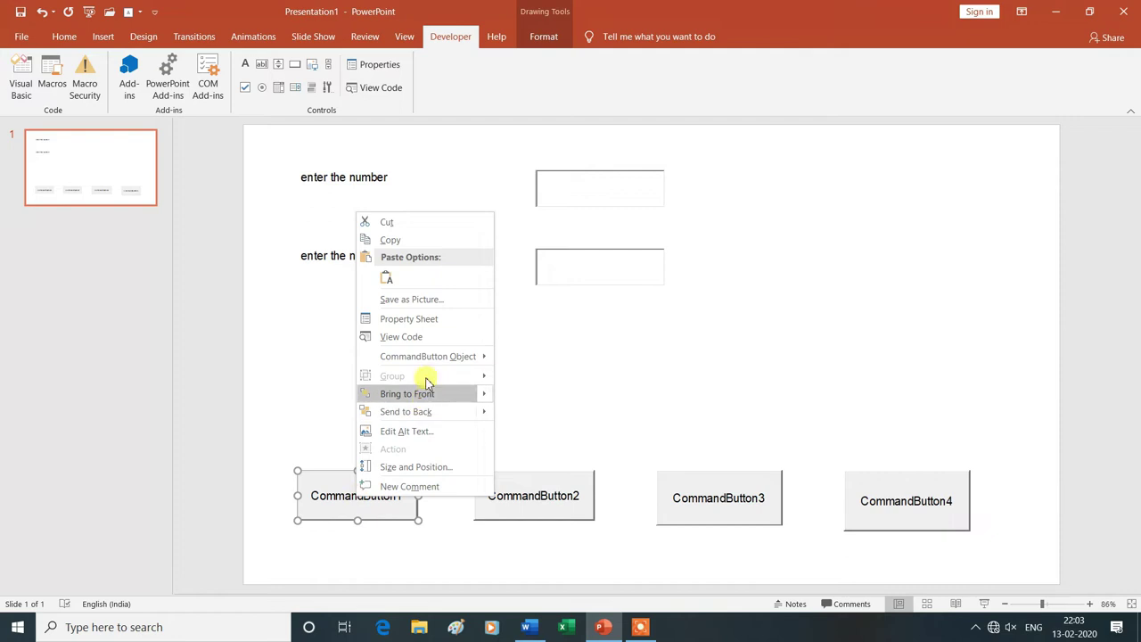
mouse_move(428, 357)
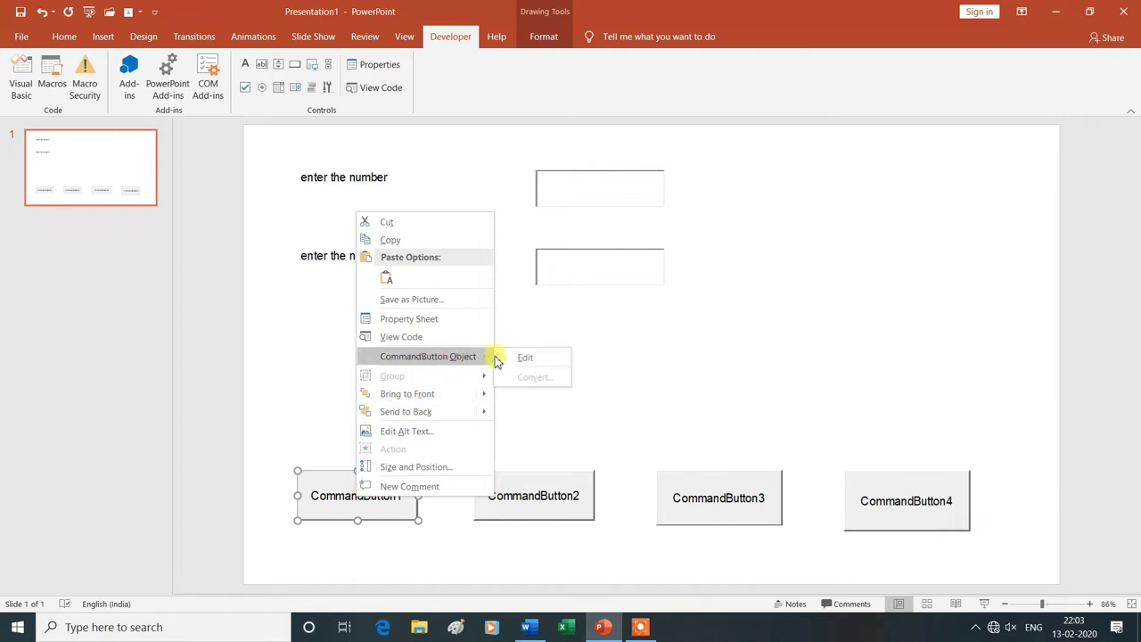
click(525, 357)
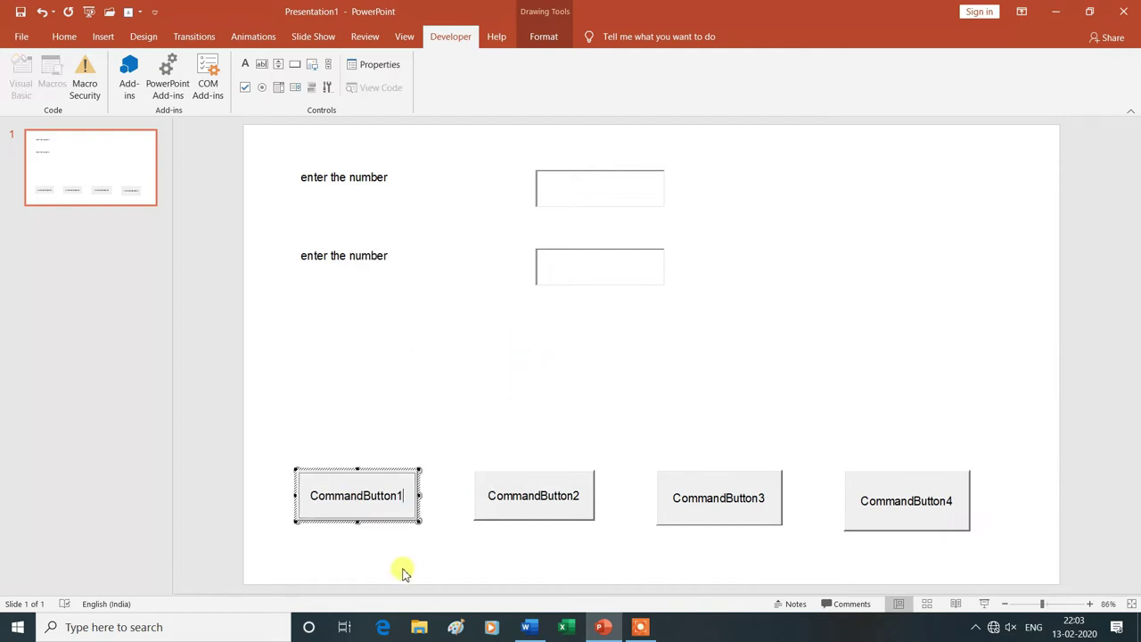
key(BackSpace)
key(BackSpace)
key(BackSpace)
key(BackSpace)
key(BackSpace)
key(BackSpace)
key(BackSpace)
text(dd)
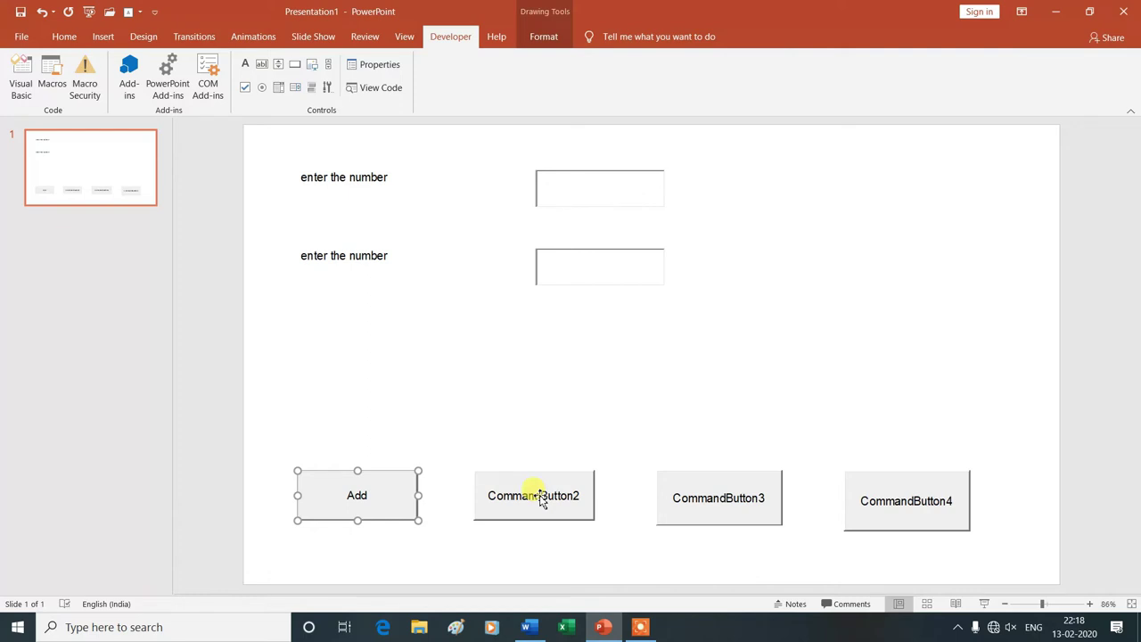
right_click(540, 500)
mouse_move(611, 355)
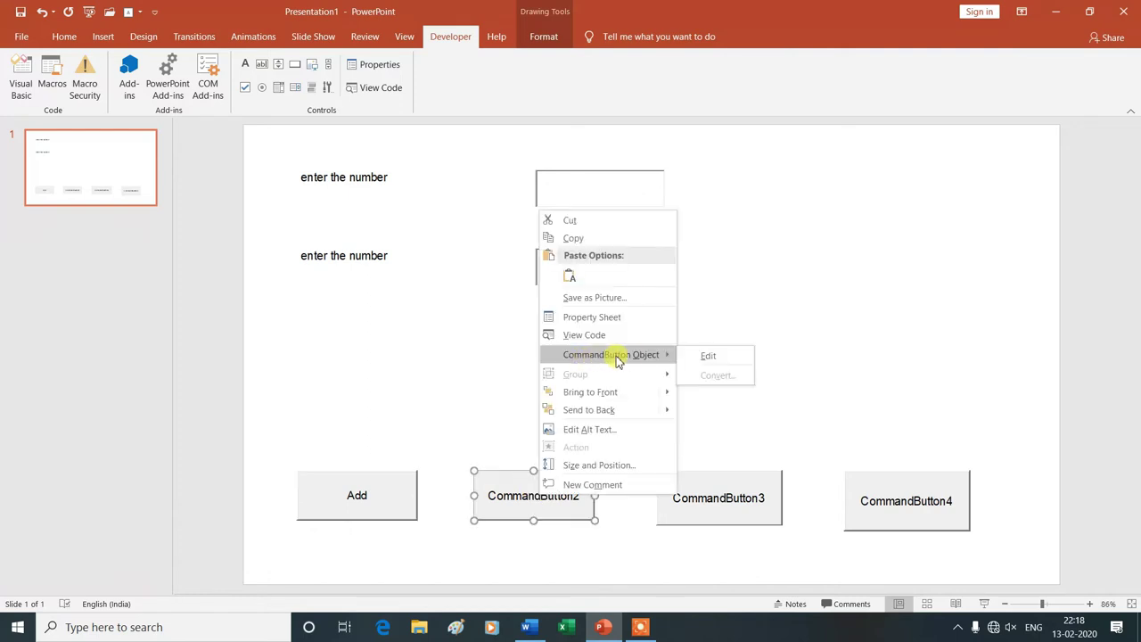
click(710, 357)
key(BackSpace)
key(BackSpace)
key(BackSpace)
key(BackSpace)
key(BackSpace)
key(BackSpace)
key(BackSpace)
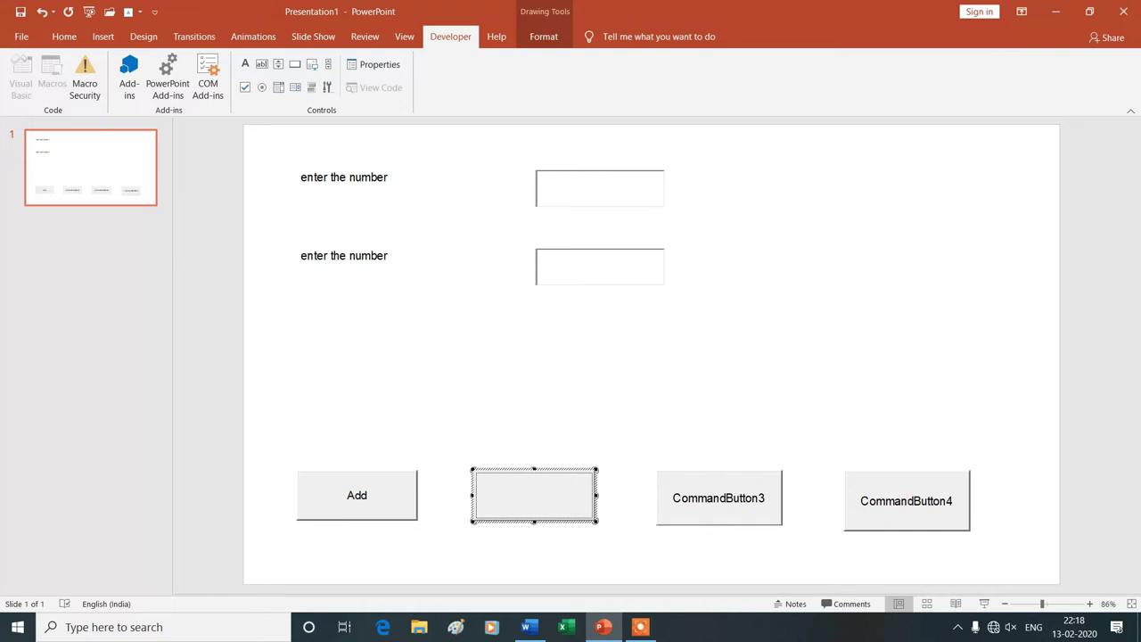
text(Subtract)
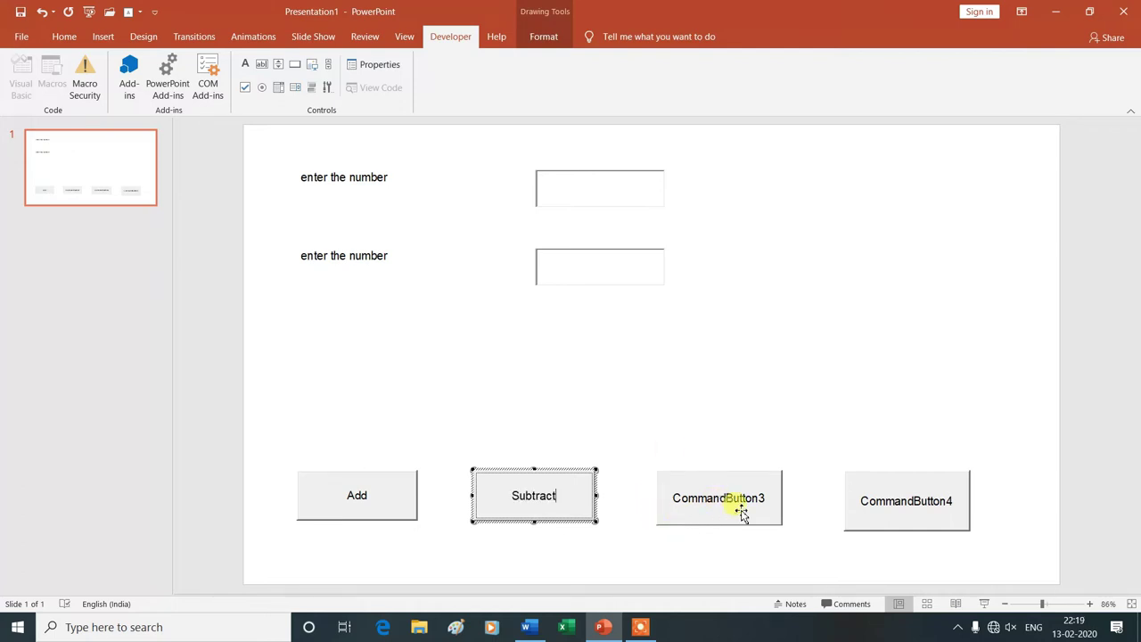
key(Escape)
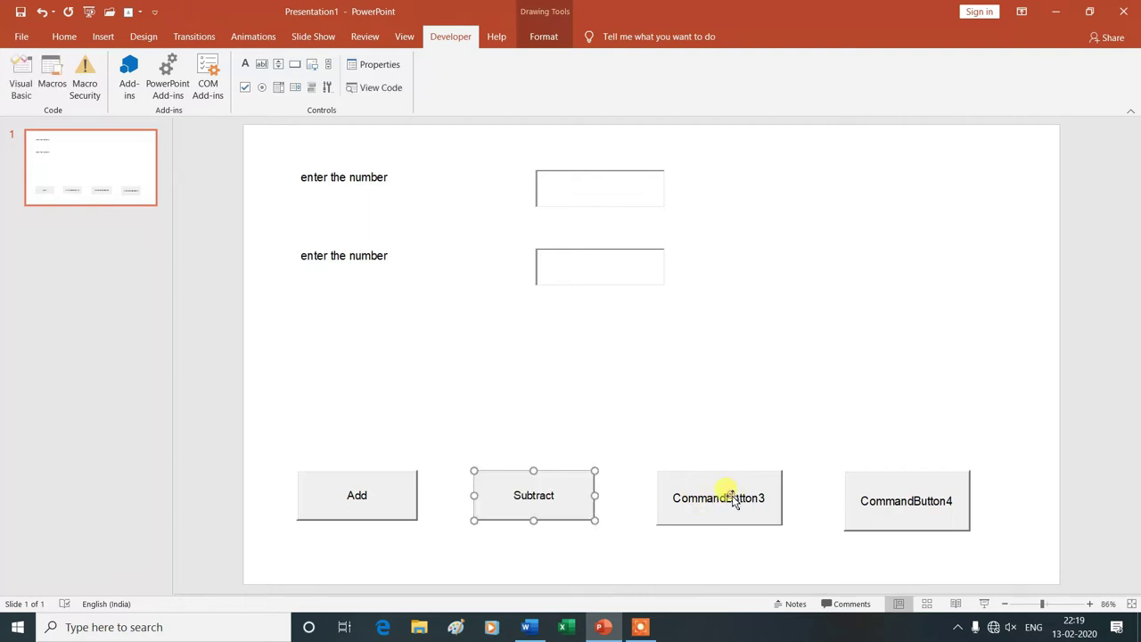
Caption the third and fourth buttons Multiplication and Clear.
right_click(733, 501)
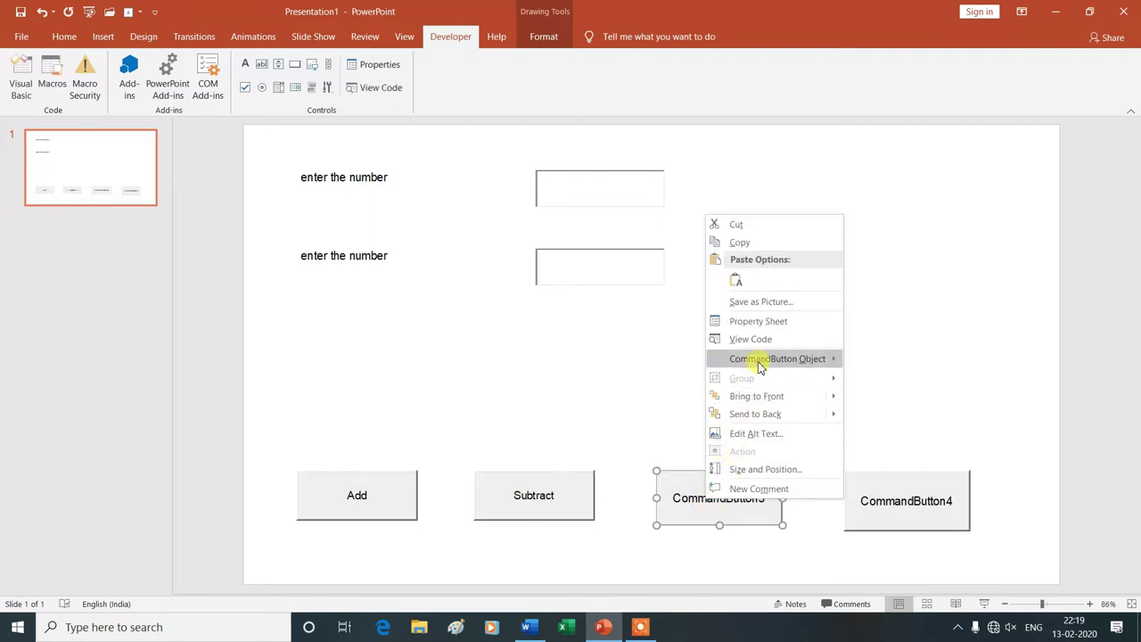
click(872, 359)
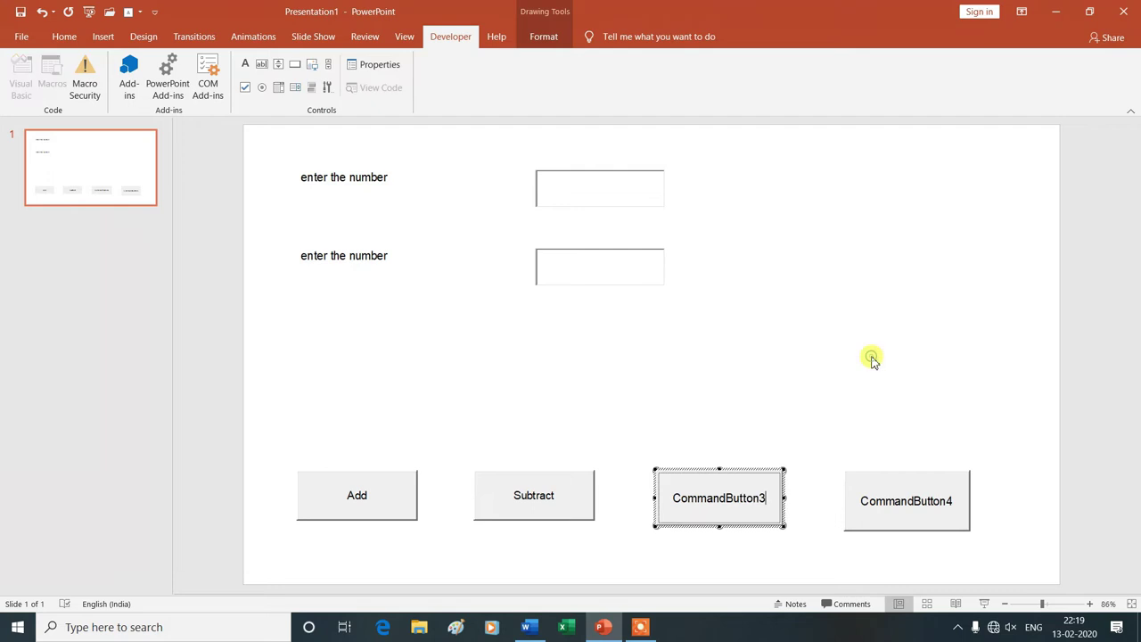
key(BackSpace)
key(BackSpace)
key(BackSpace)
key(BackSpace)
key(BackSpace)
key(BackSpace)
key(BackSpace)
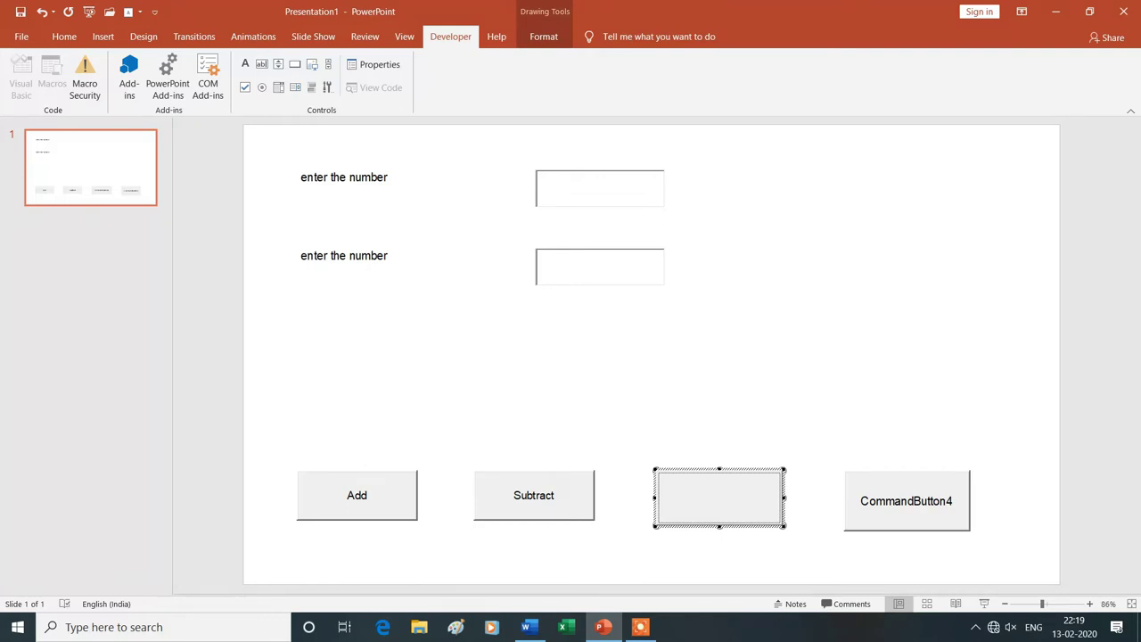
text(Multiplication)
key(Escape)
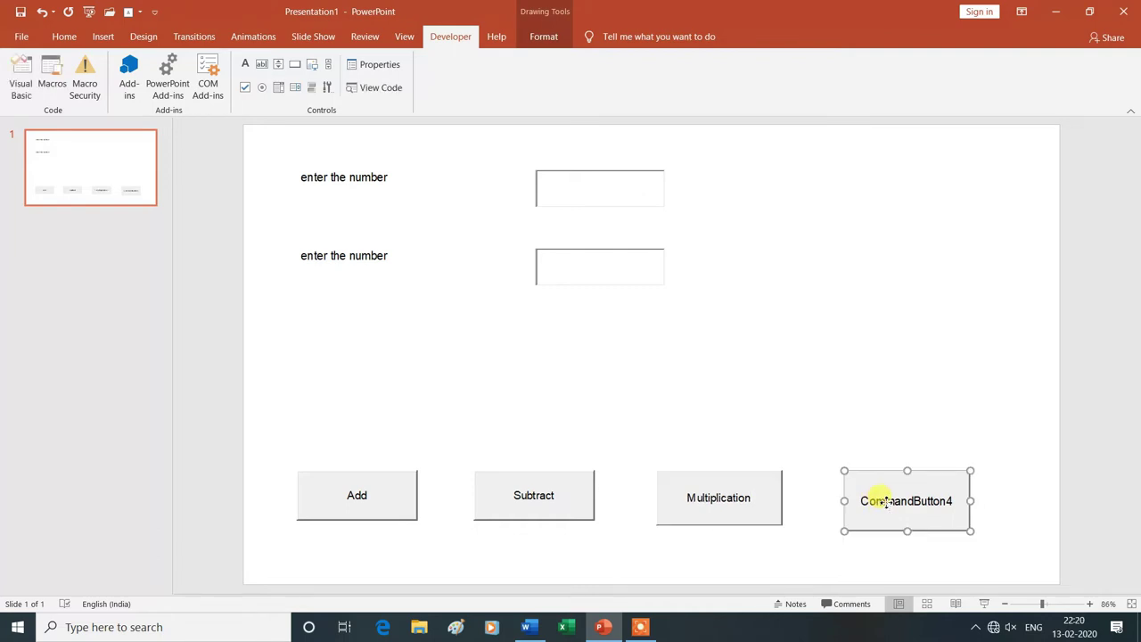
right_click(882, 502)
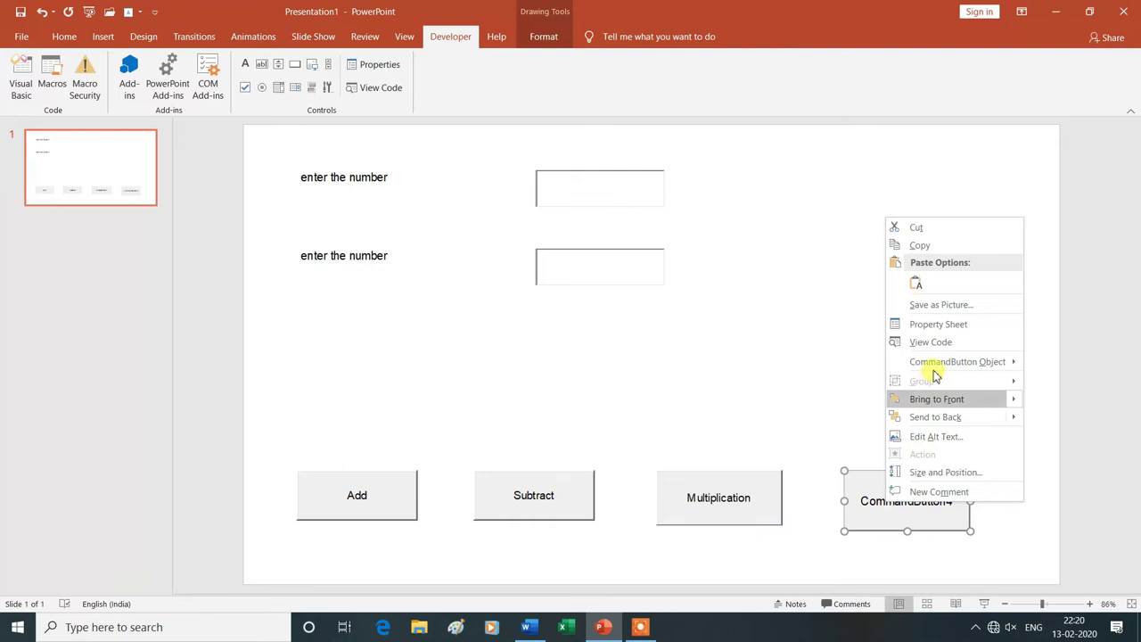
mouse_move(957, 361)
click(1052, 362)
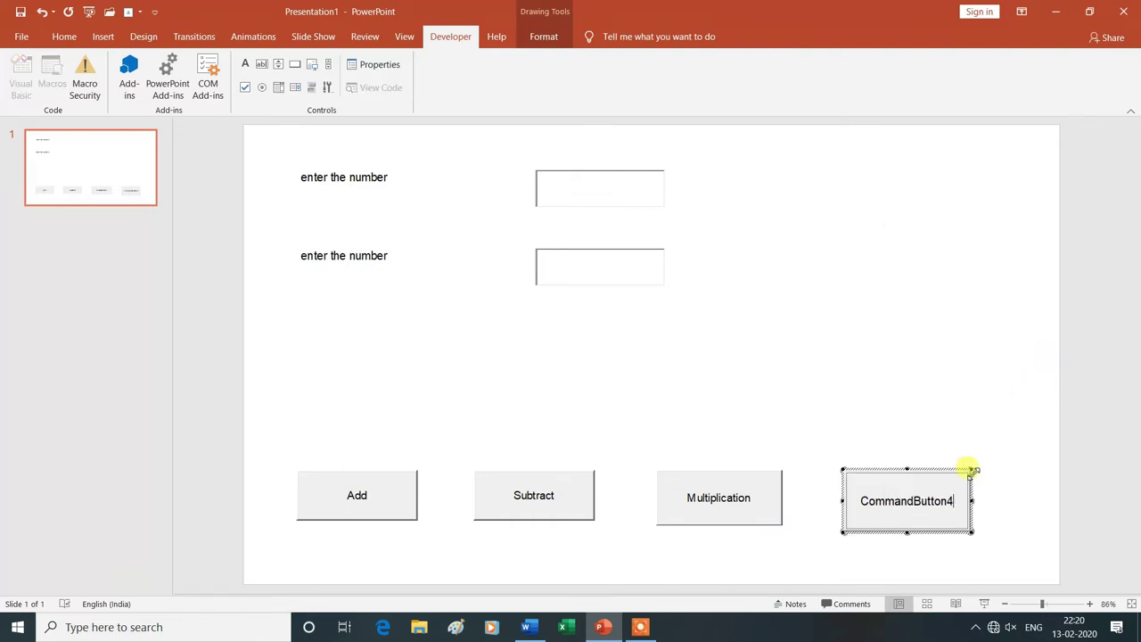
key(BackSpace)
key(BackSpace)
key(BackSpace)
key(BackSpace)
key(BackSpace)
text(Clear)
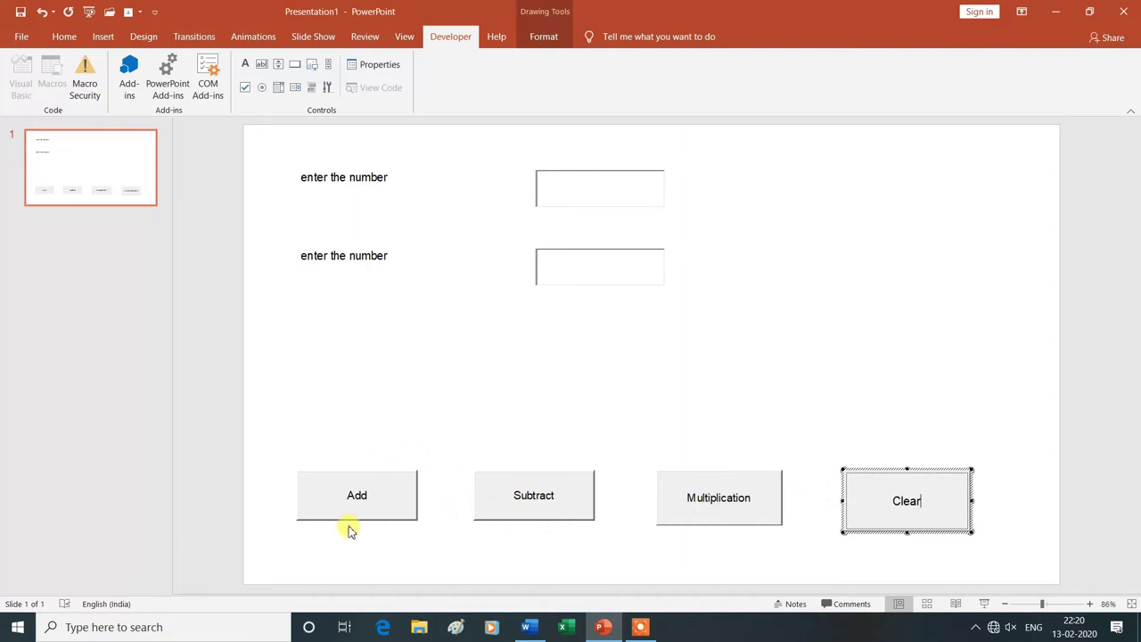
Code the Add button's click as Label3.Caption = Val(TextBox1.Text) + Val(TextBox2.Text).
double_click(361, 501)
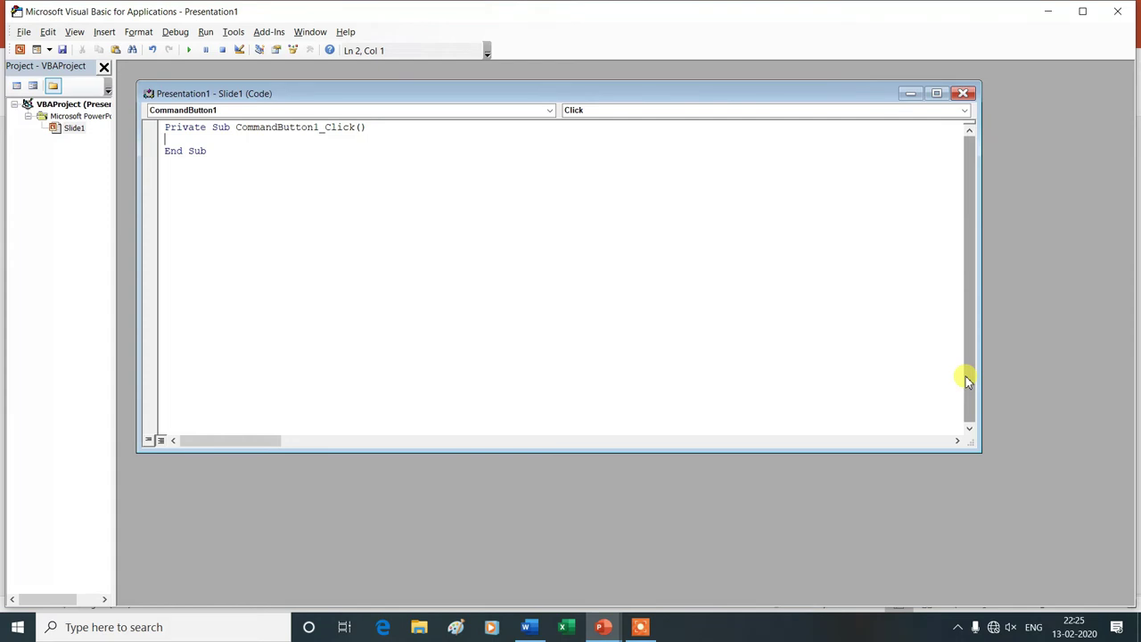
text(label3)
text(.)
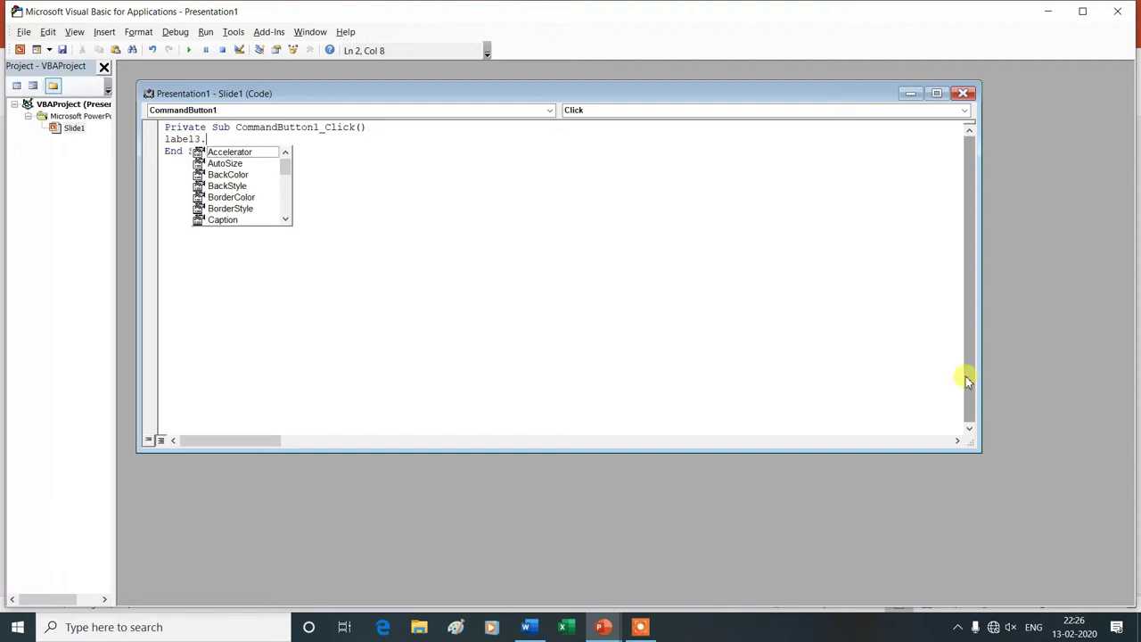
text(ca)
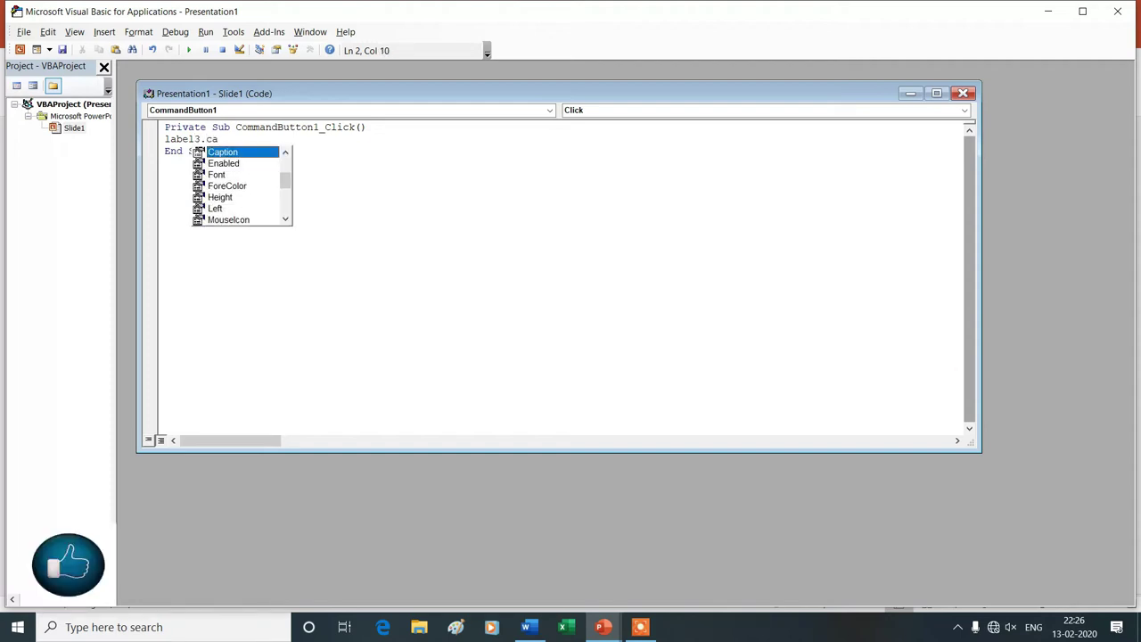
double_click(237, 153)
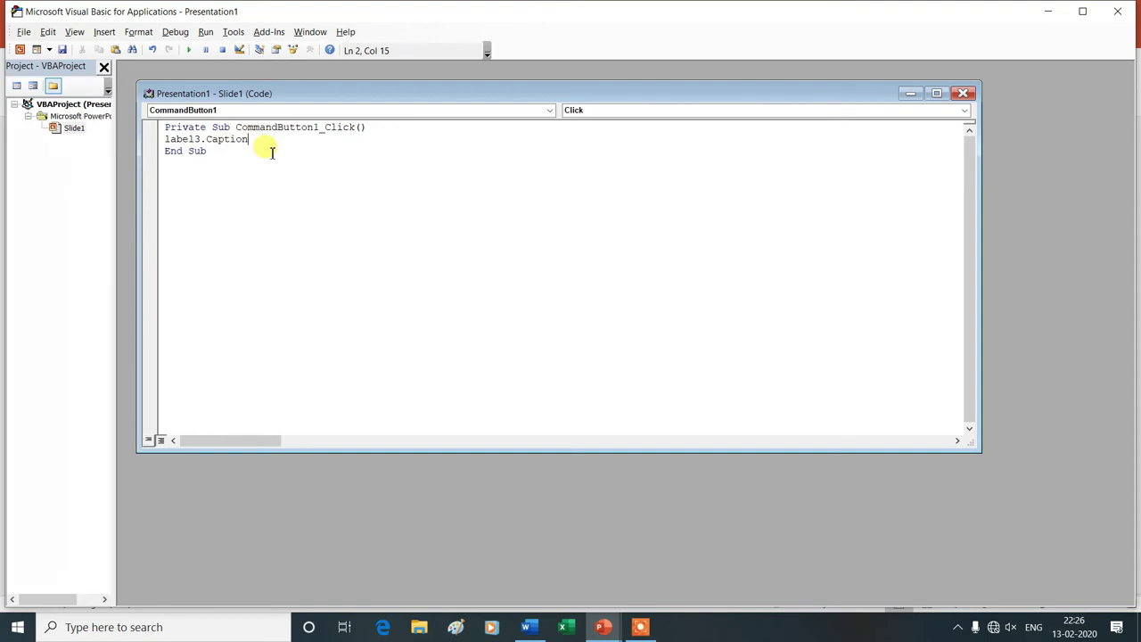
text(=val)
text((t)
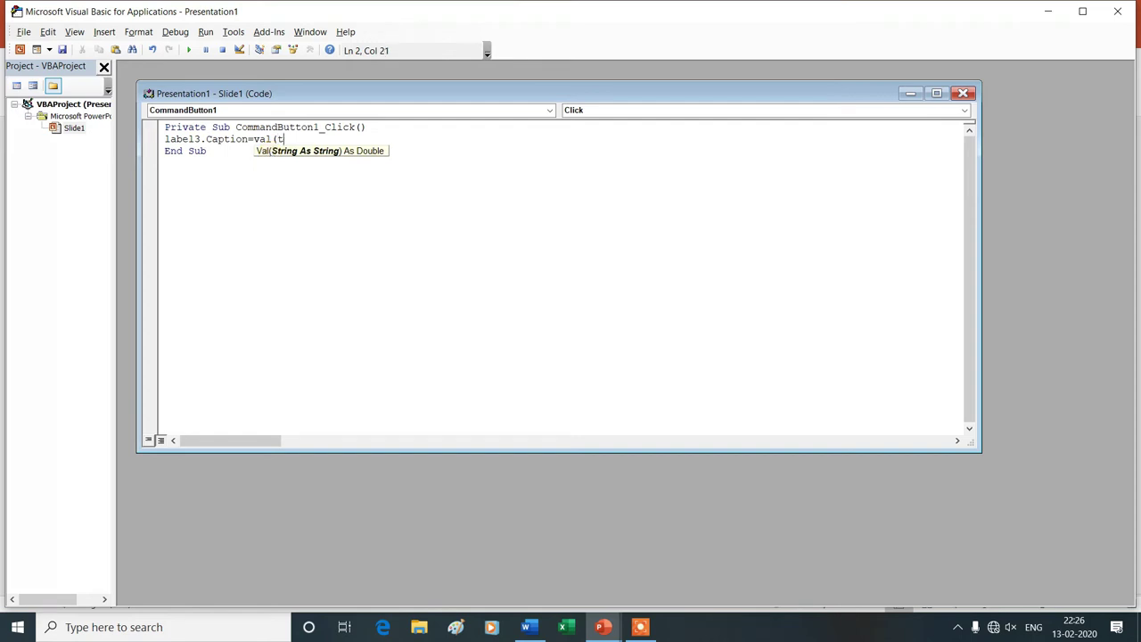
text(extbox1)
text(.text)
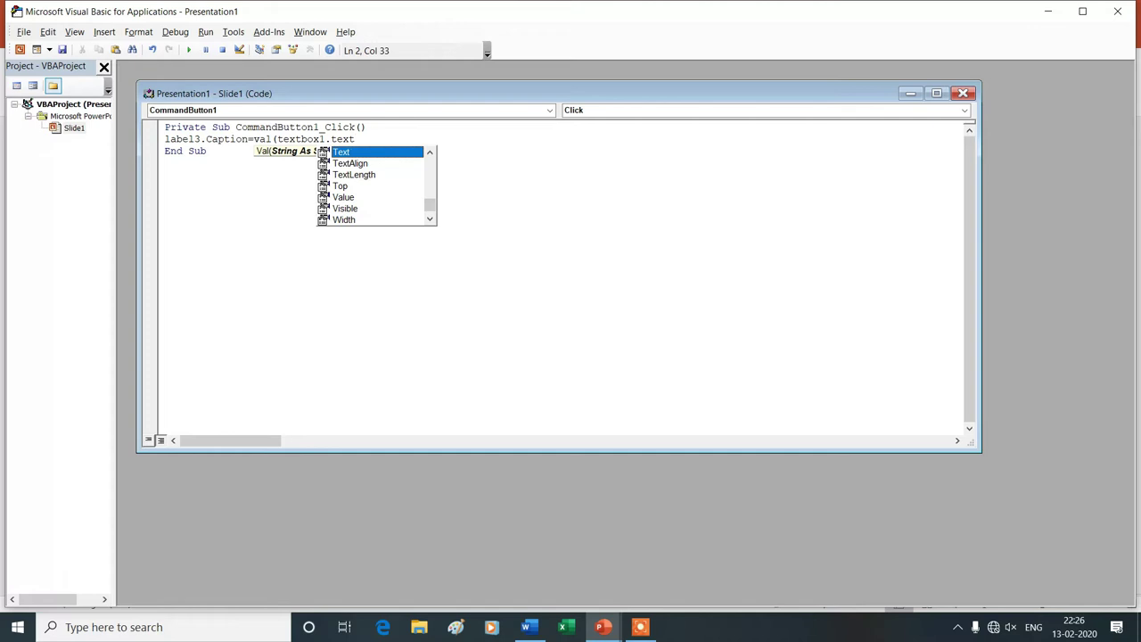
text())
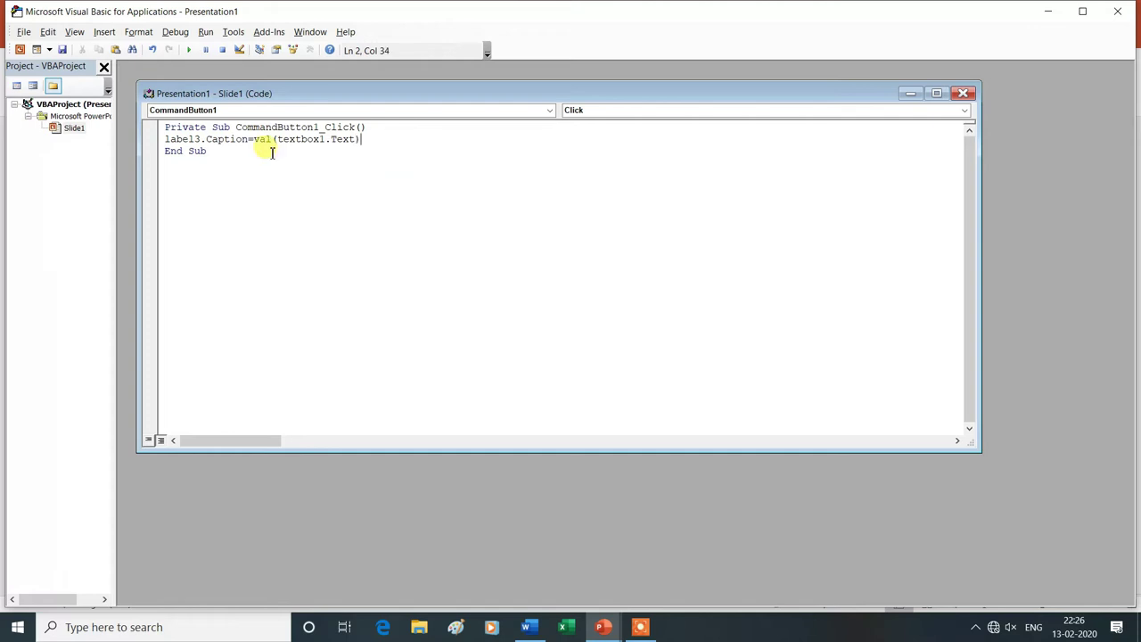
text(+val)
text((textbox)
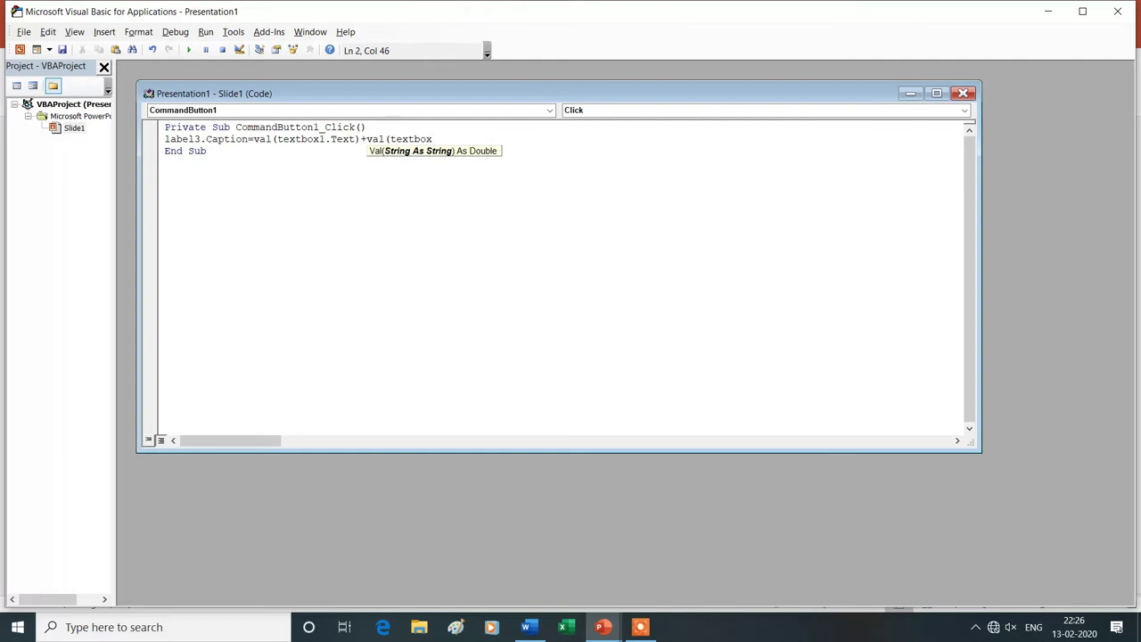
text(2.)
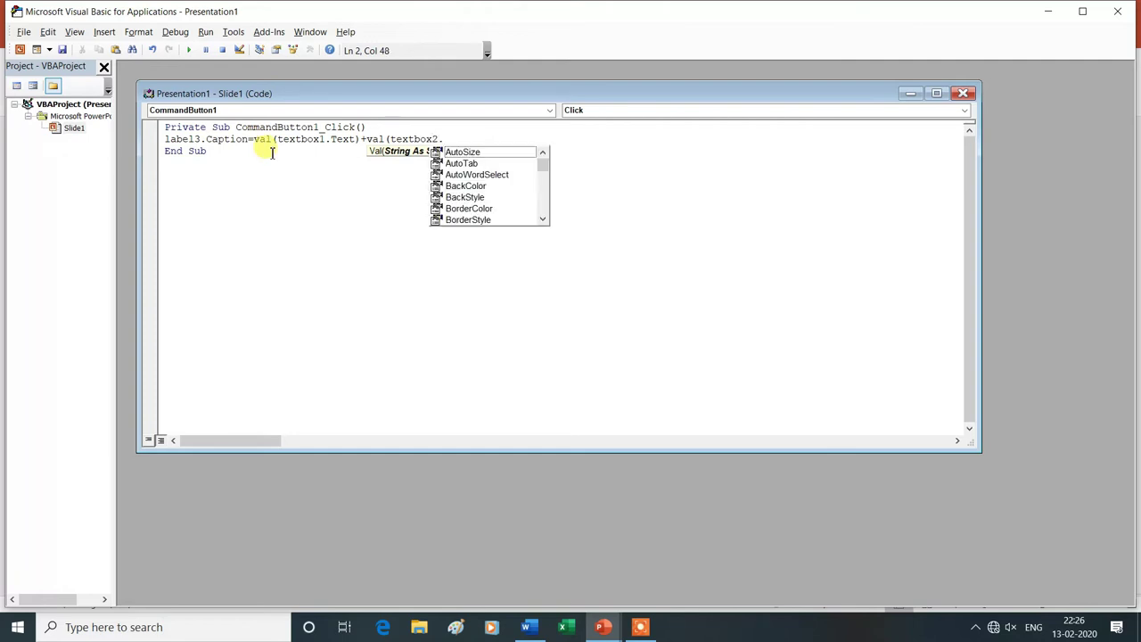
text(text)
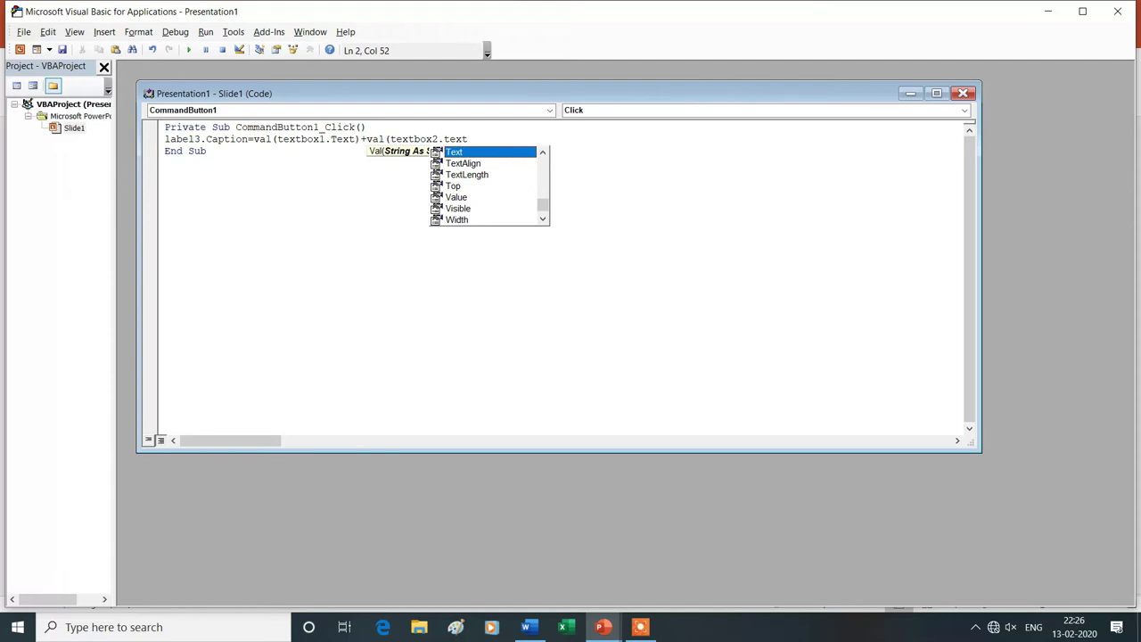
text())
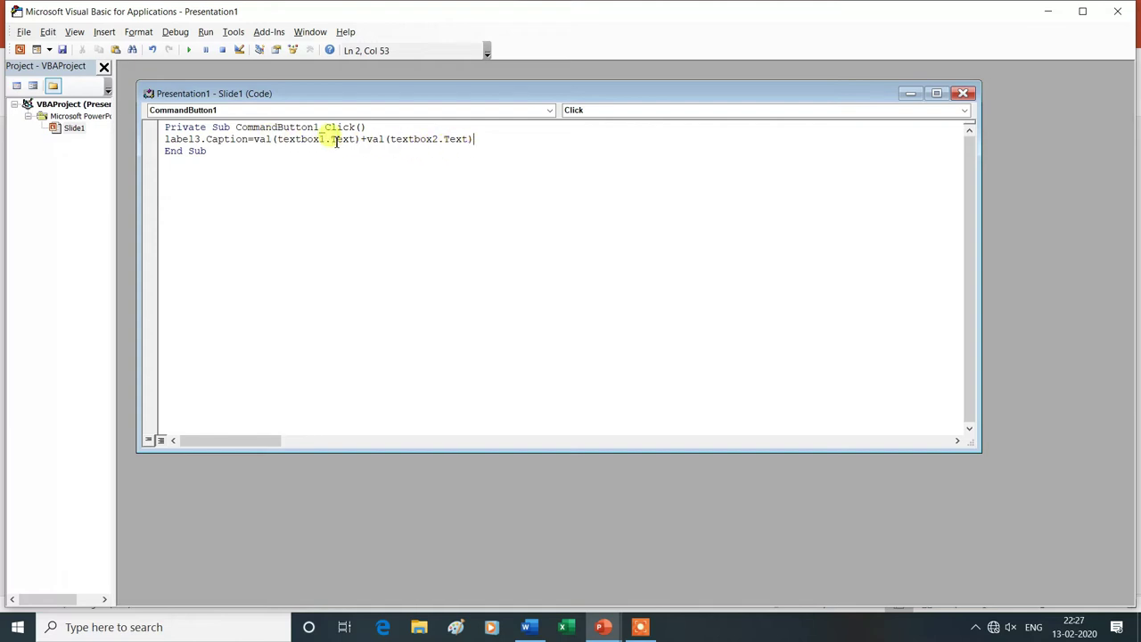
click(963, 94)
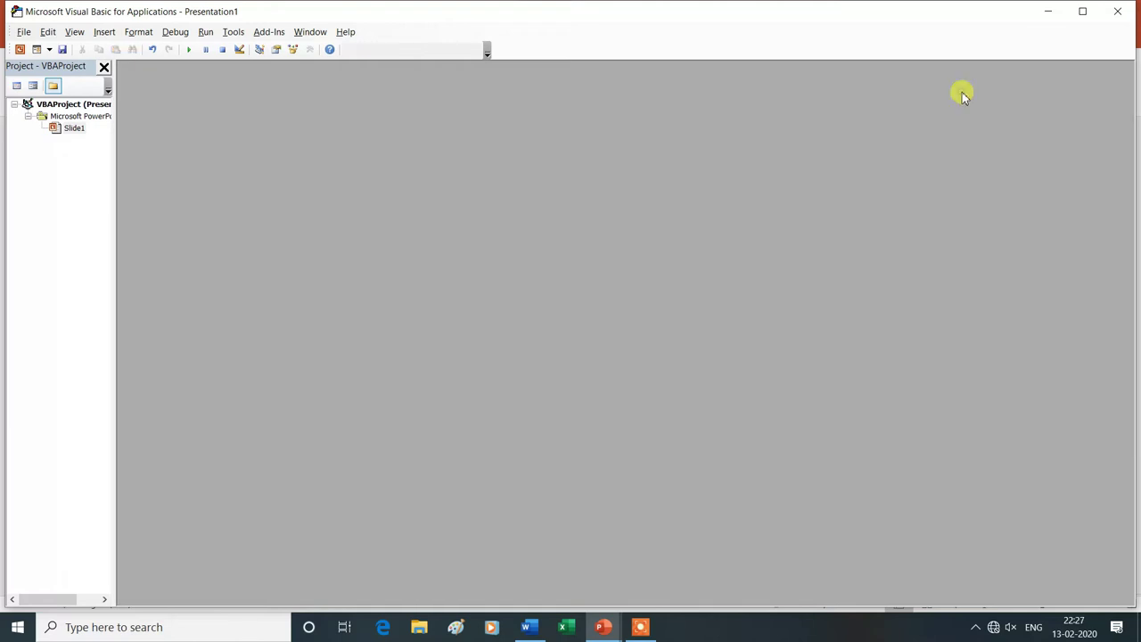
Run the slide show, enter 15 and 5, and confirm Add shows 20 before exiting.
click(1120, 13)
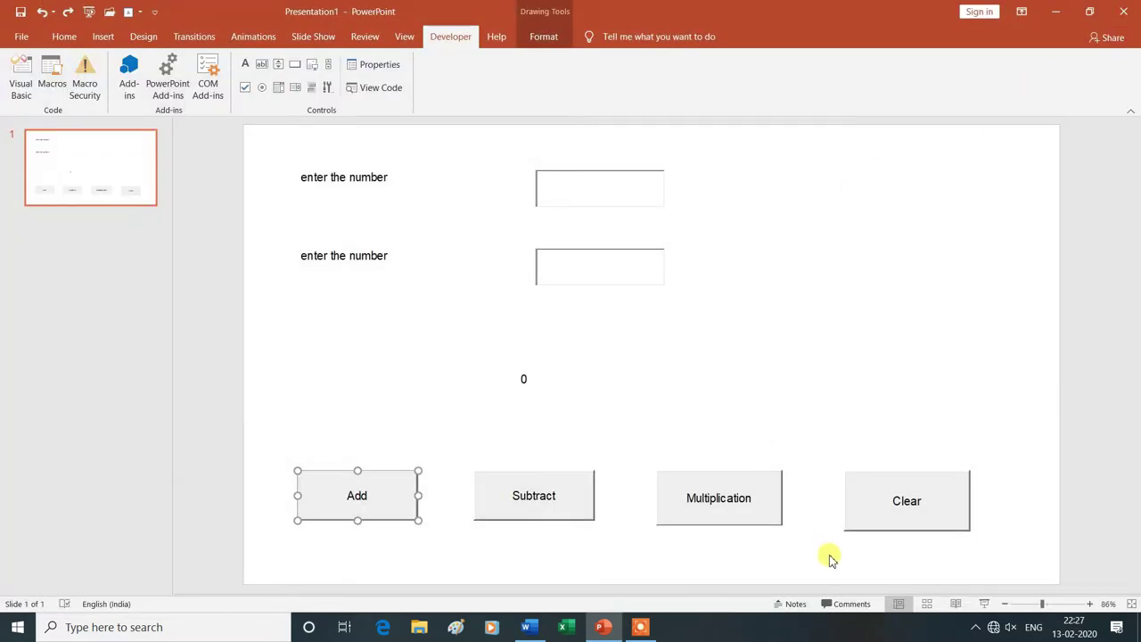
click(982, 603)
click(477, 95)
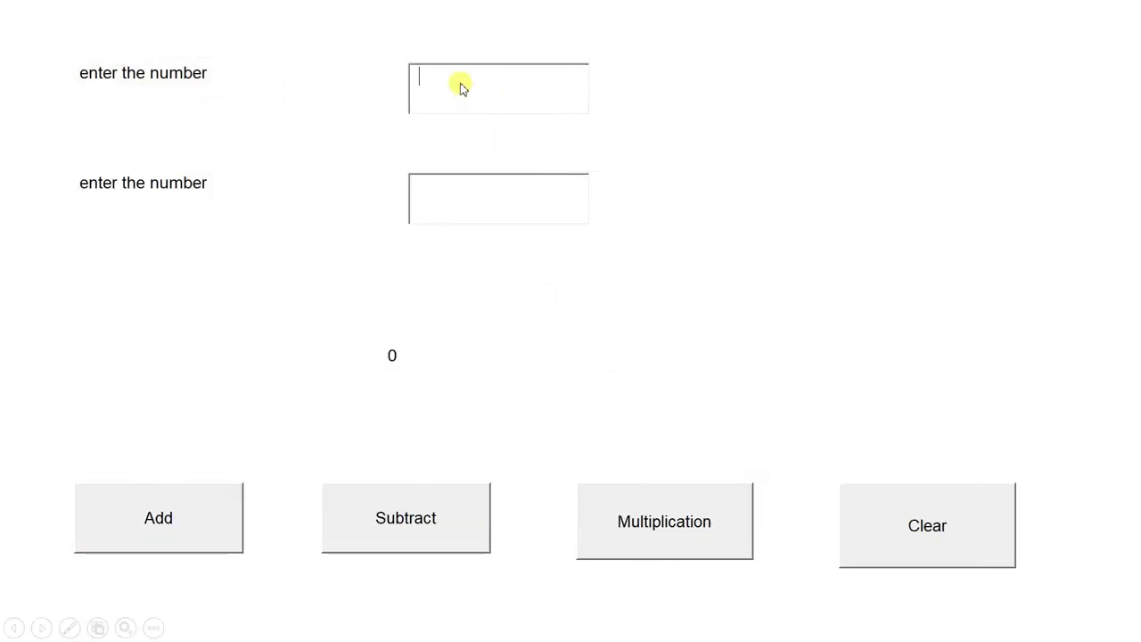
text(15)
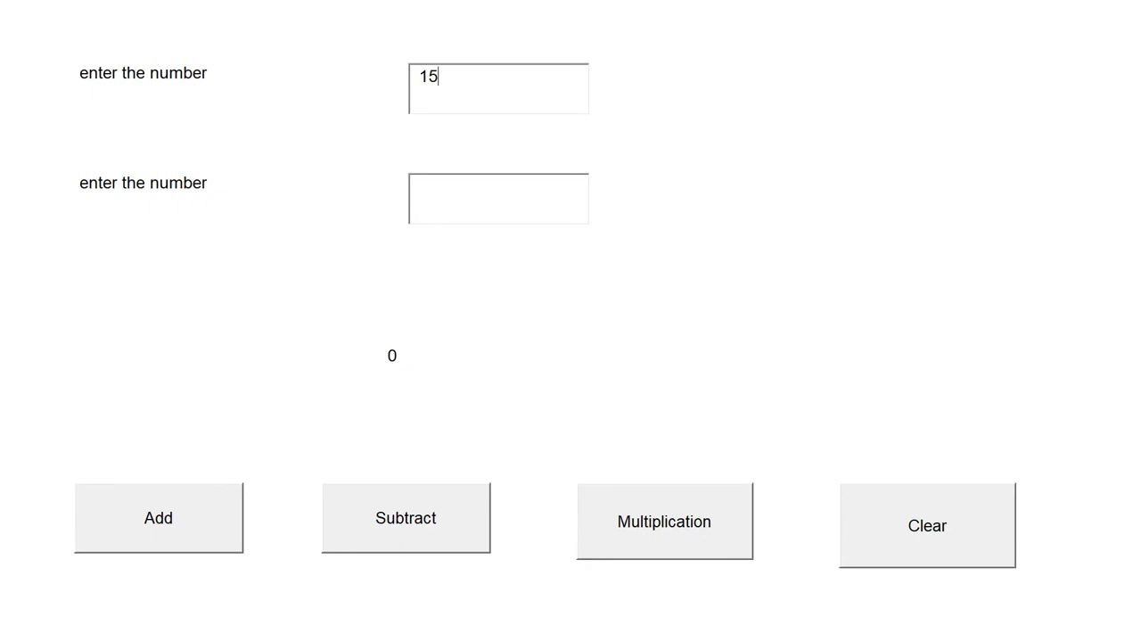
click(466, 204)
text(5)
click(199, 520)
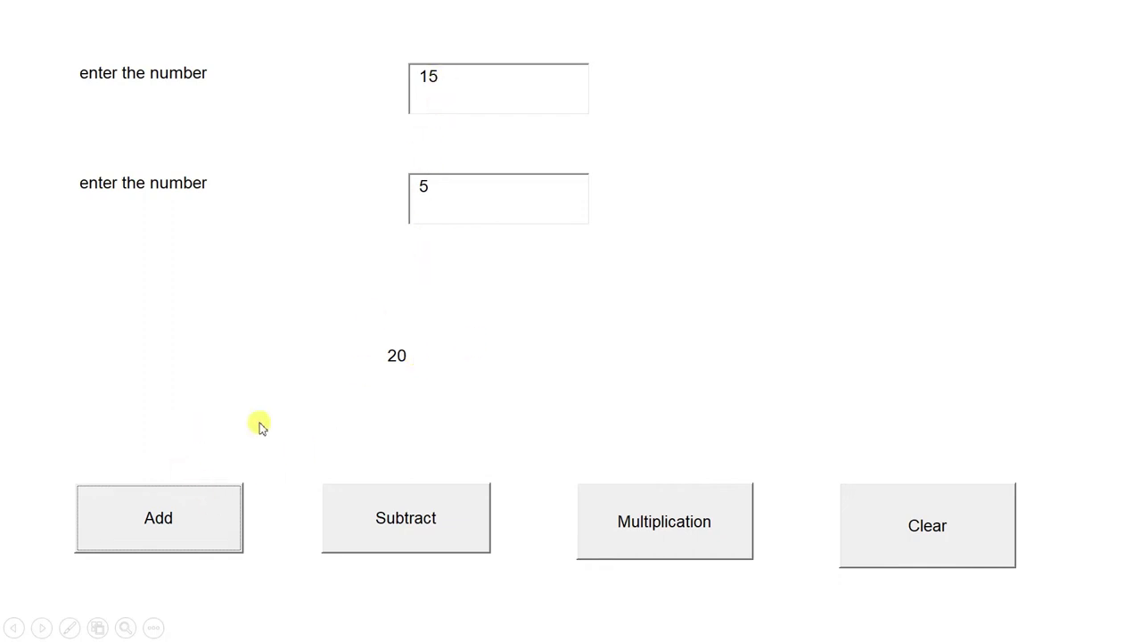
click(675, 306)
click(675, 306)
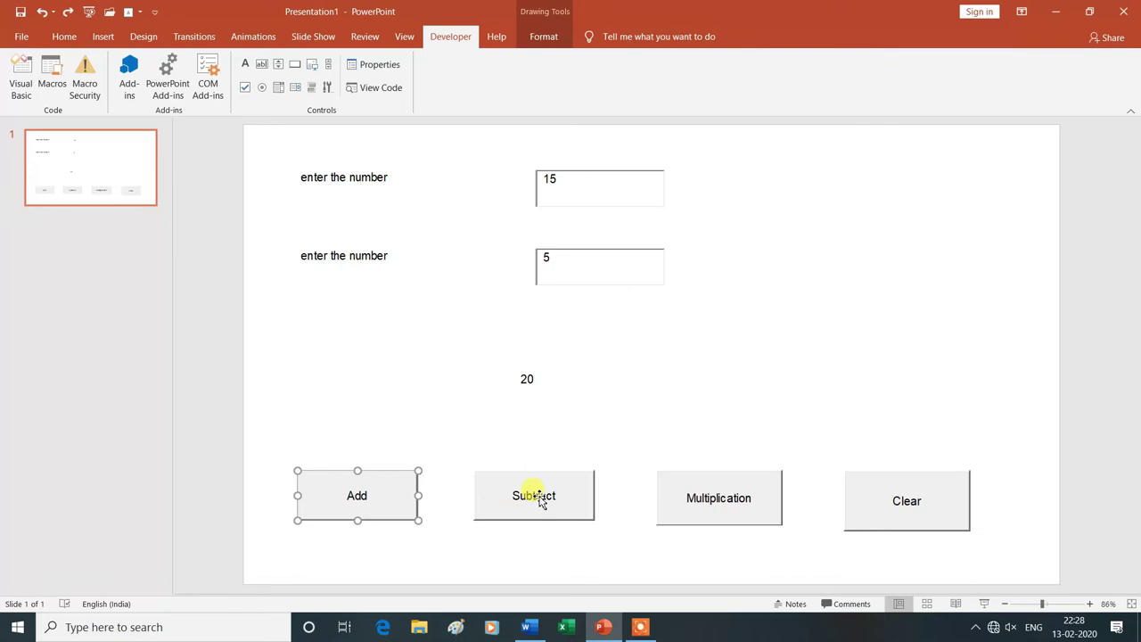
Copy the Add calculation line into CommandButton2_Click and change its + to -.
double_click(539, 501)
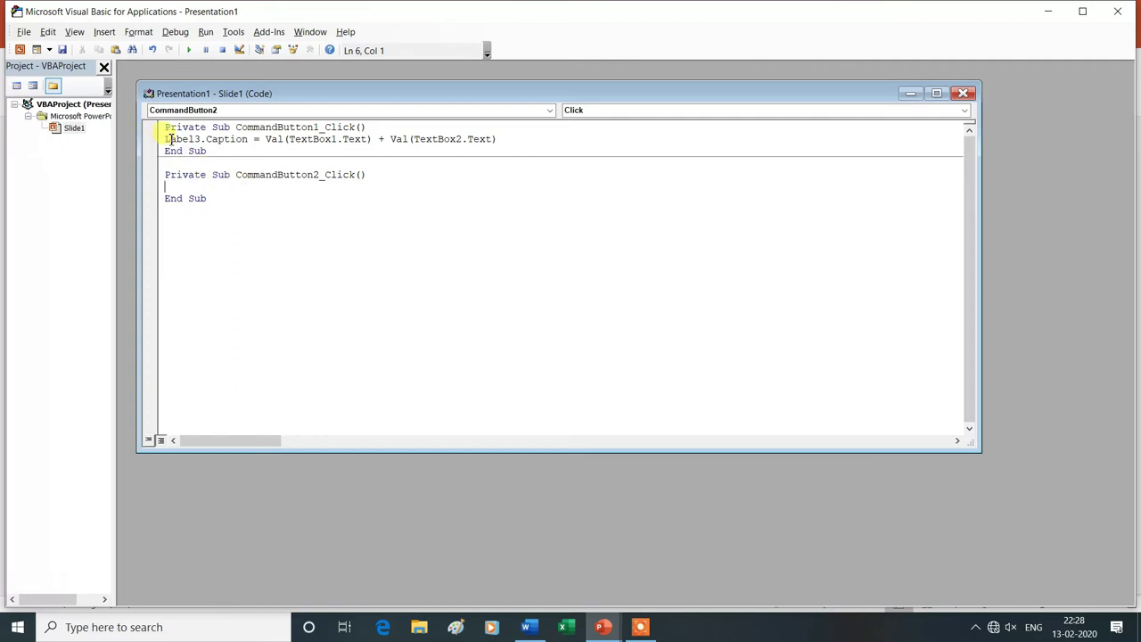
drag(165, 139, 500, 140)
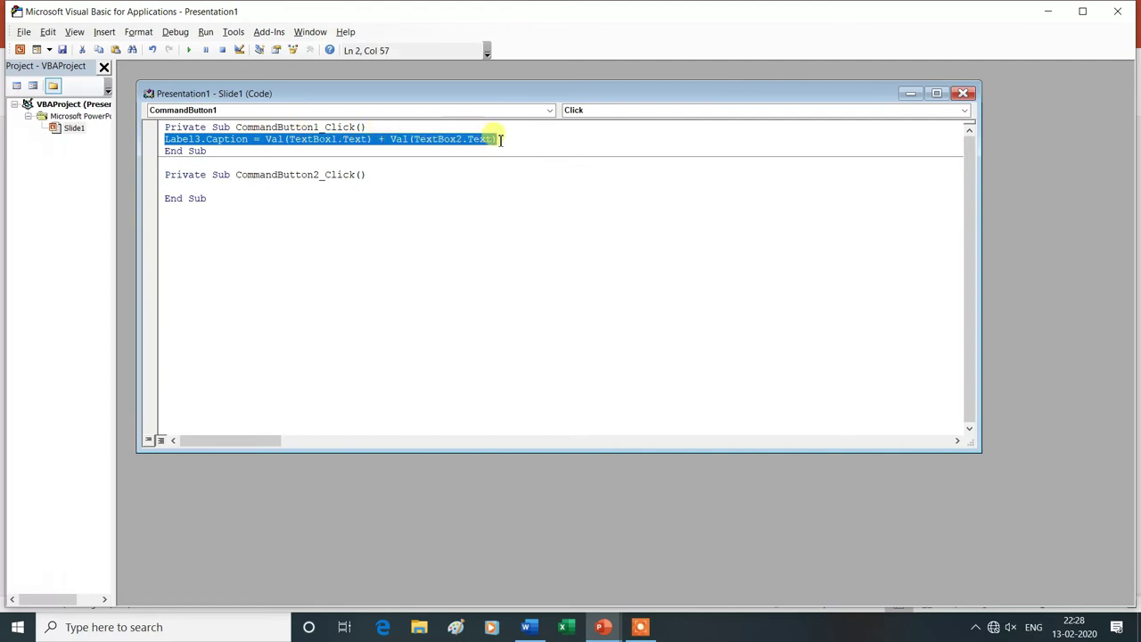
right_click(458, 139)
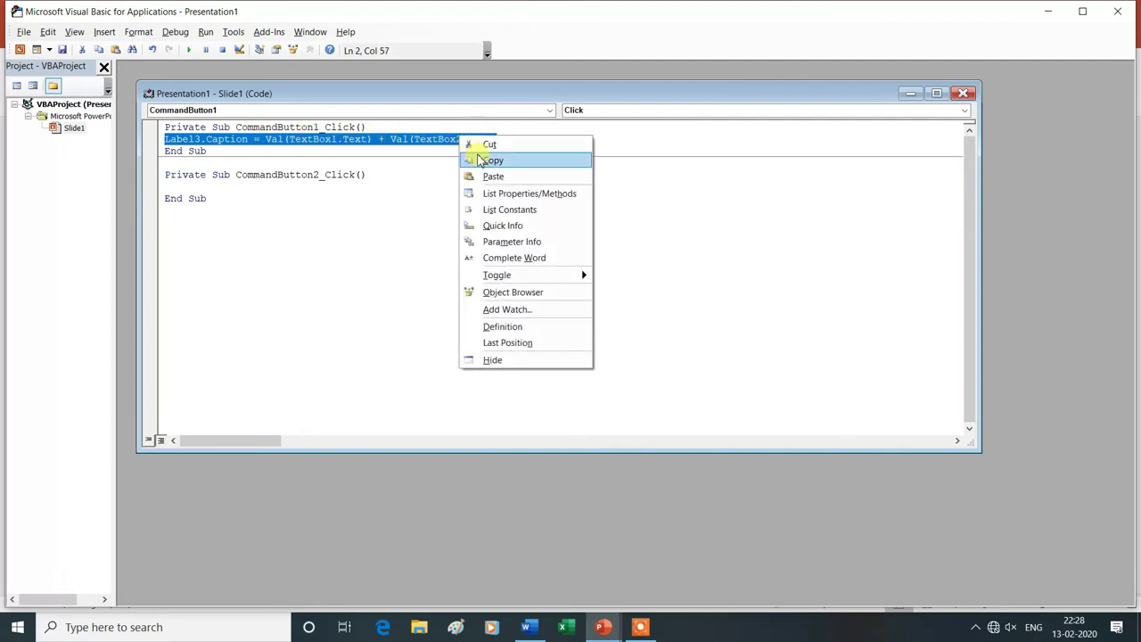
click(492, 161)
click(174, 186)
right_click(177, 187)
click(210, 230)
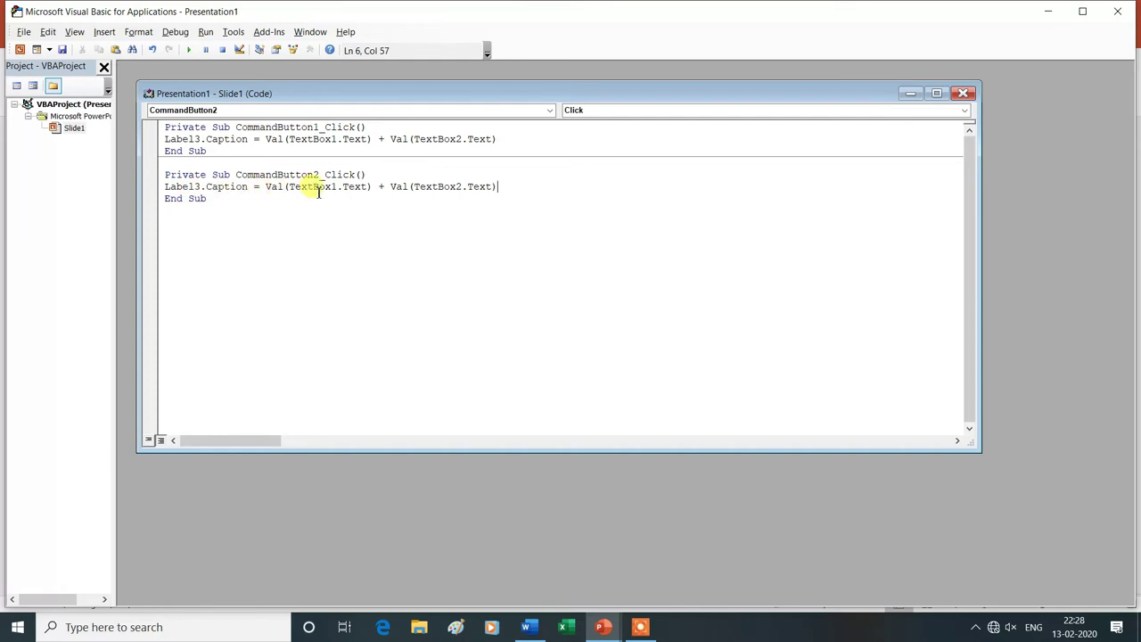
click(382, 187)
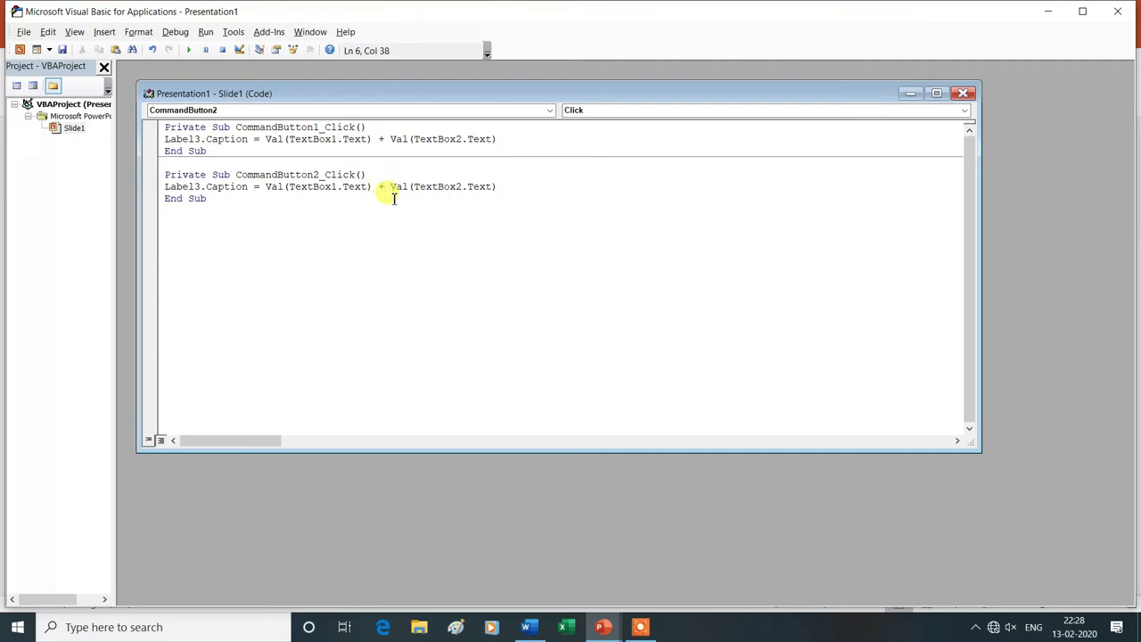
key(BackSpace)
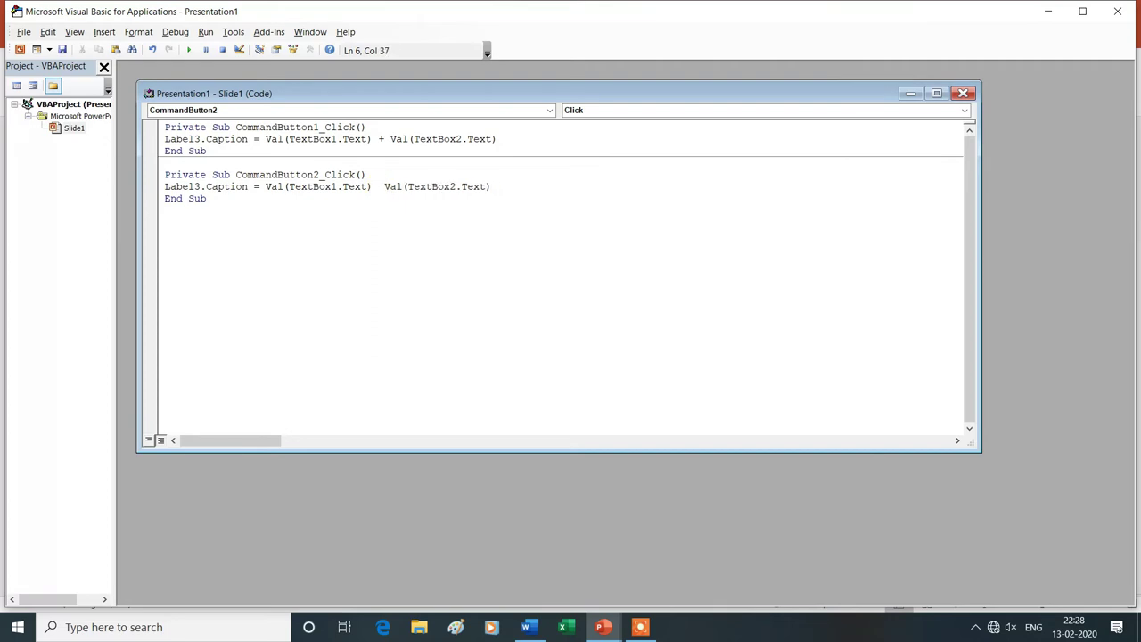
text(-)
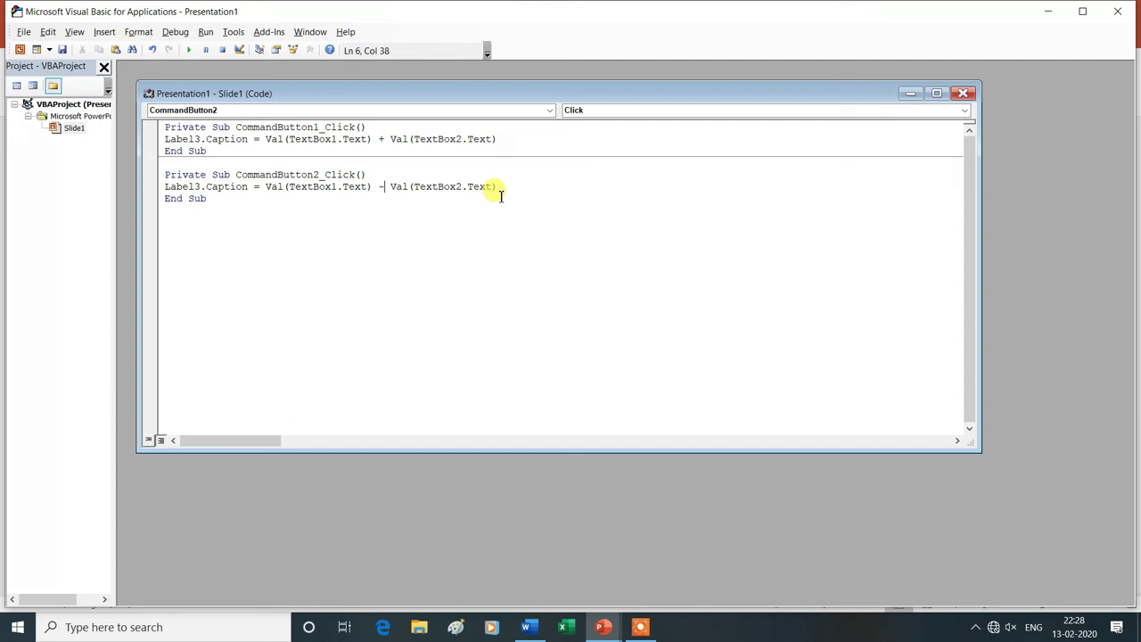
click(966, 96)
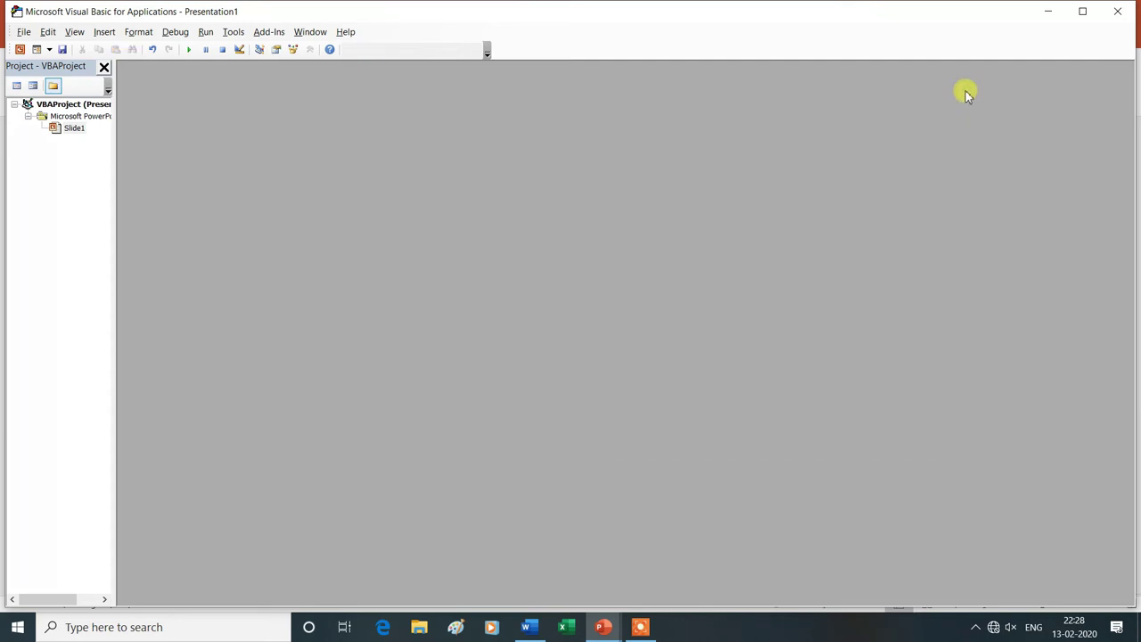
Give CommandButton3_Click the Subtract line with * in place of -, so Label3 shows the product.
click(1117, 11)
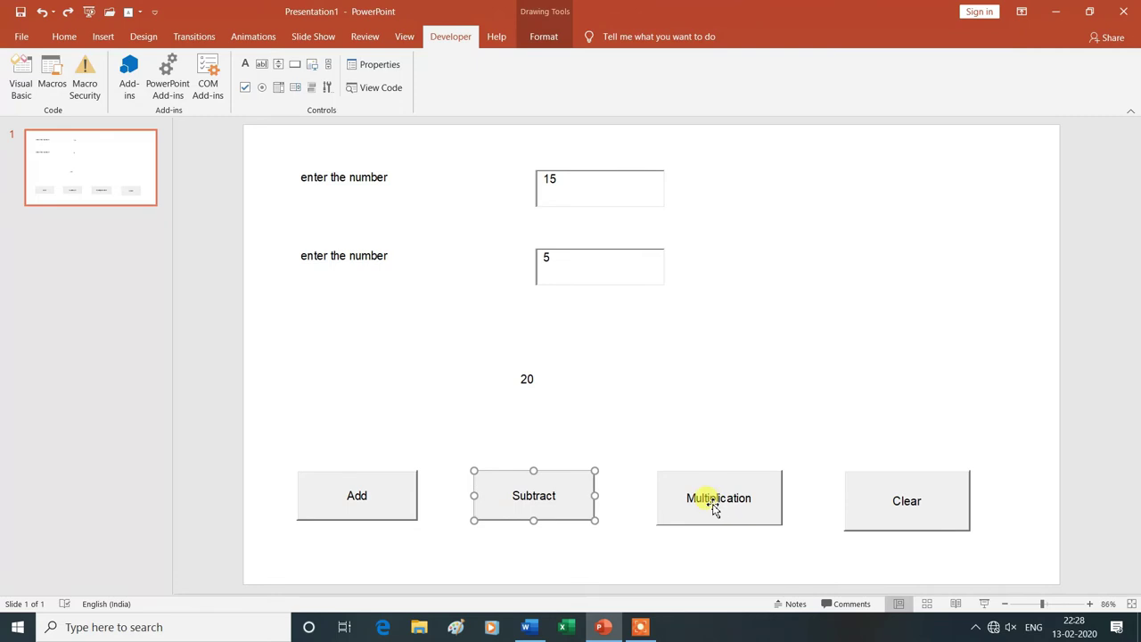
double_click(719, 500)
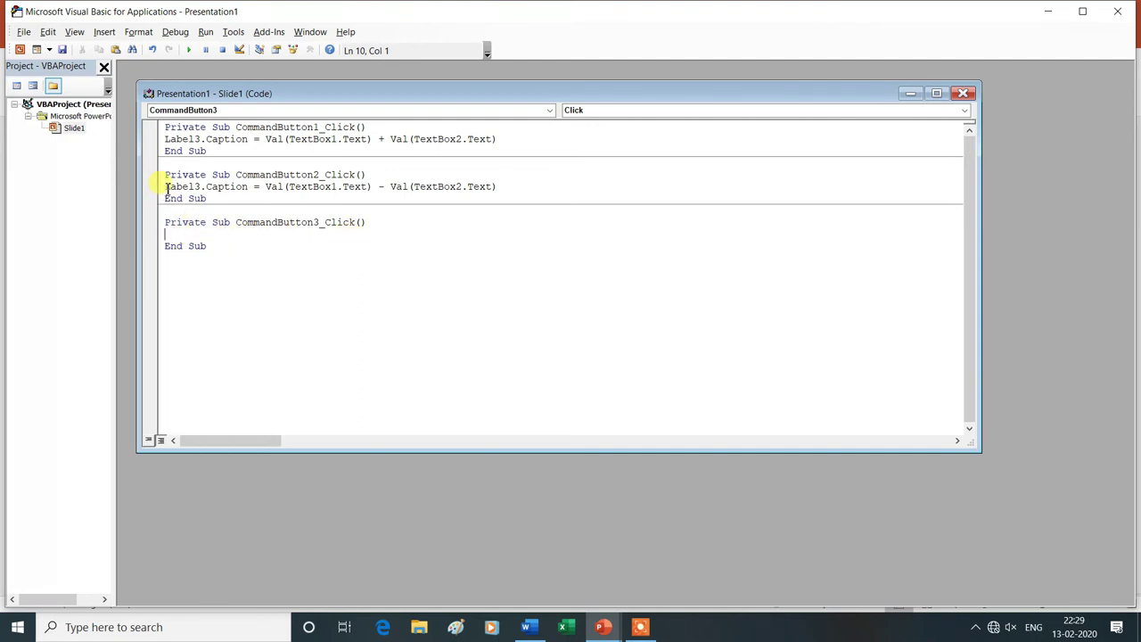
drag(166, 187, 504, 185)
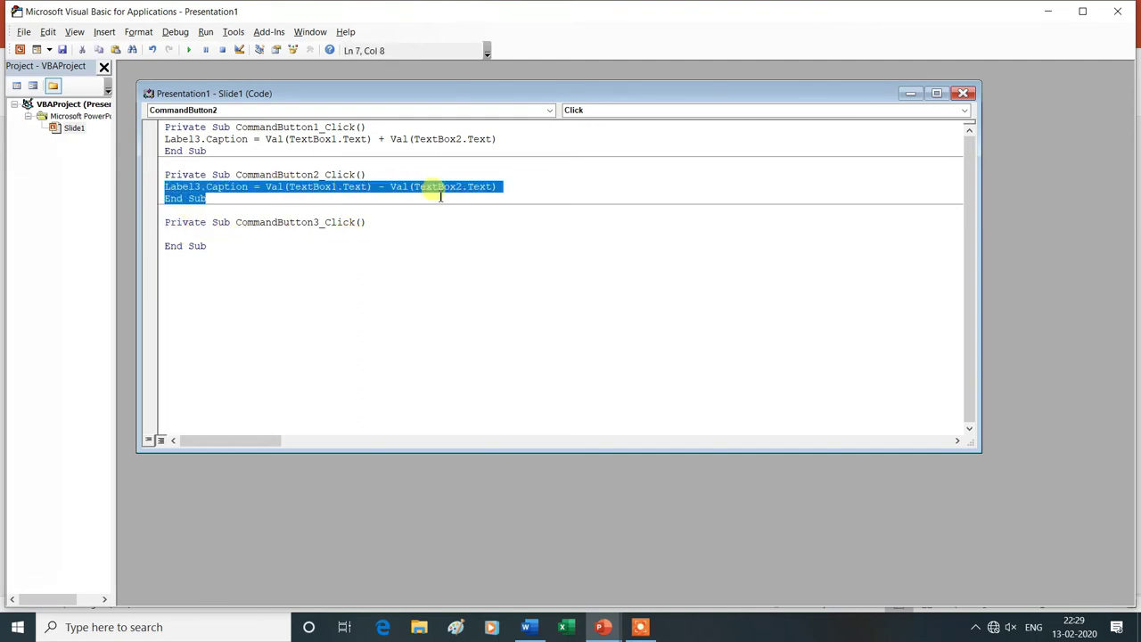
click(172, 234)
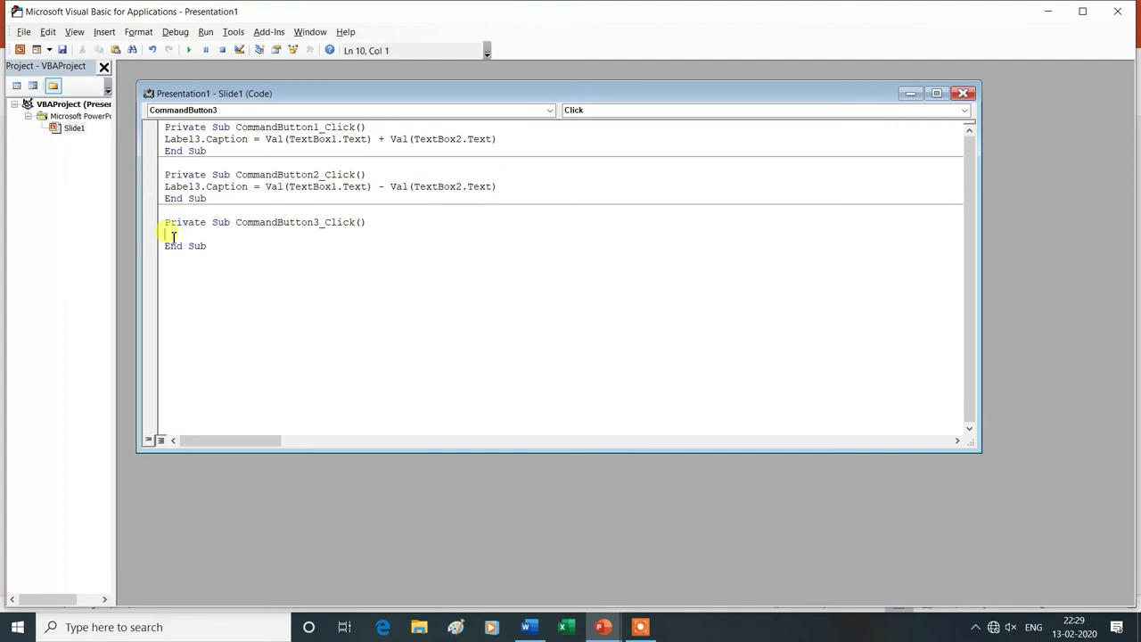
right_click(172, 234)
click(204, 277)
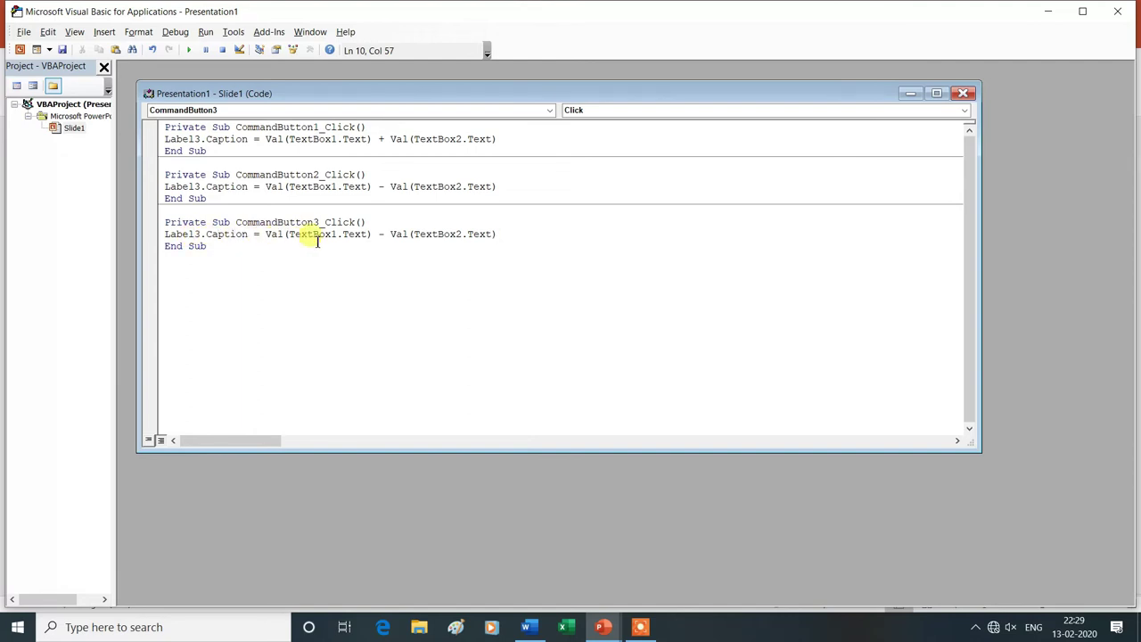
click(386, 235)
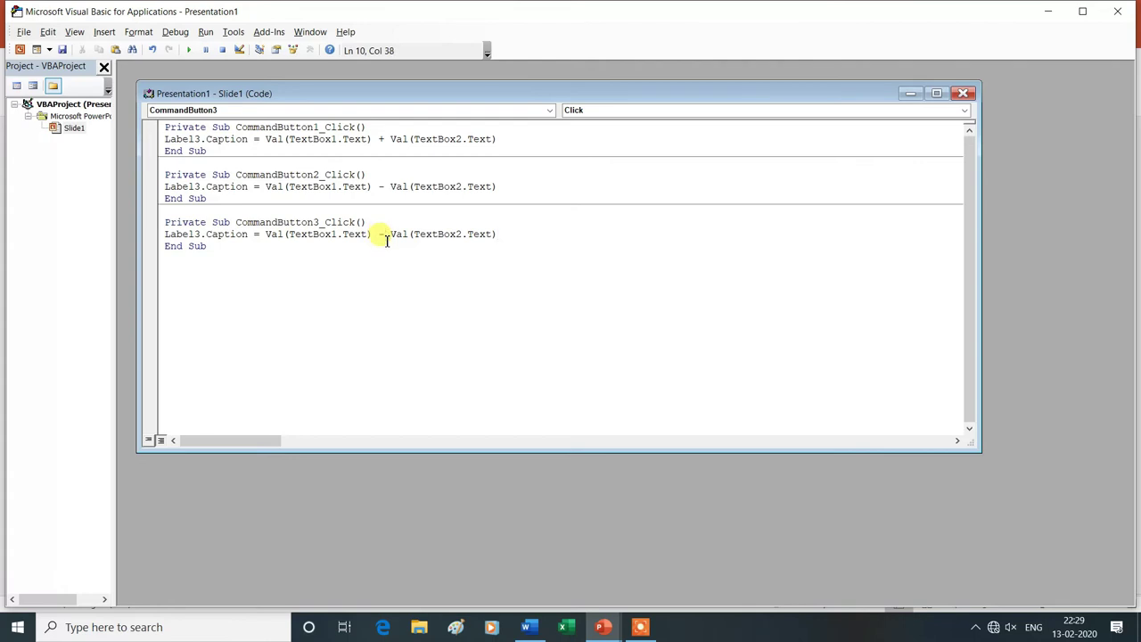
key(BackSpace)
text(*)
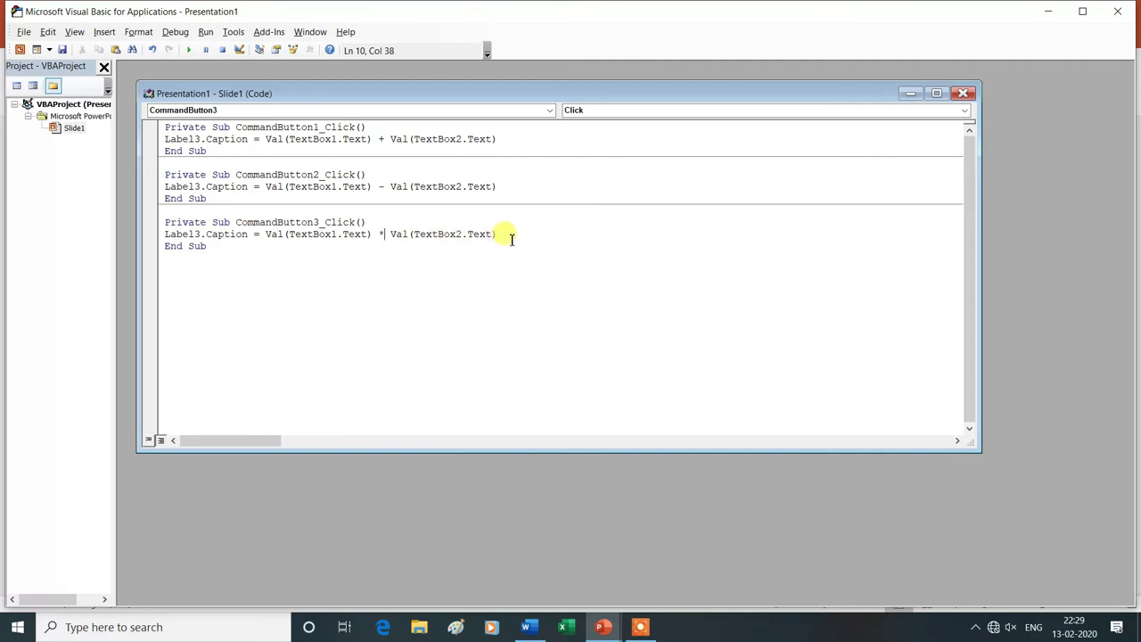
click(966, 94)
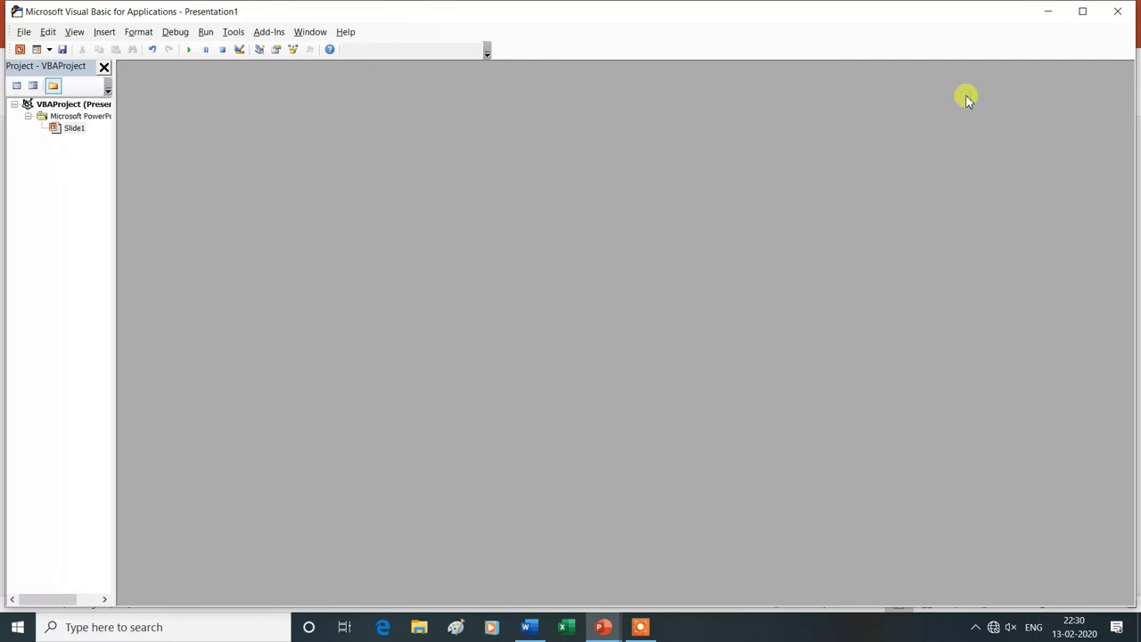
click(1117, 11)
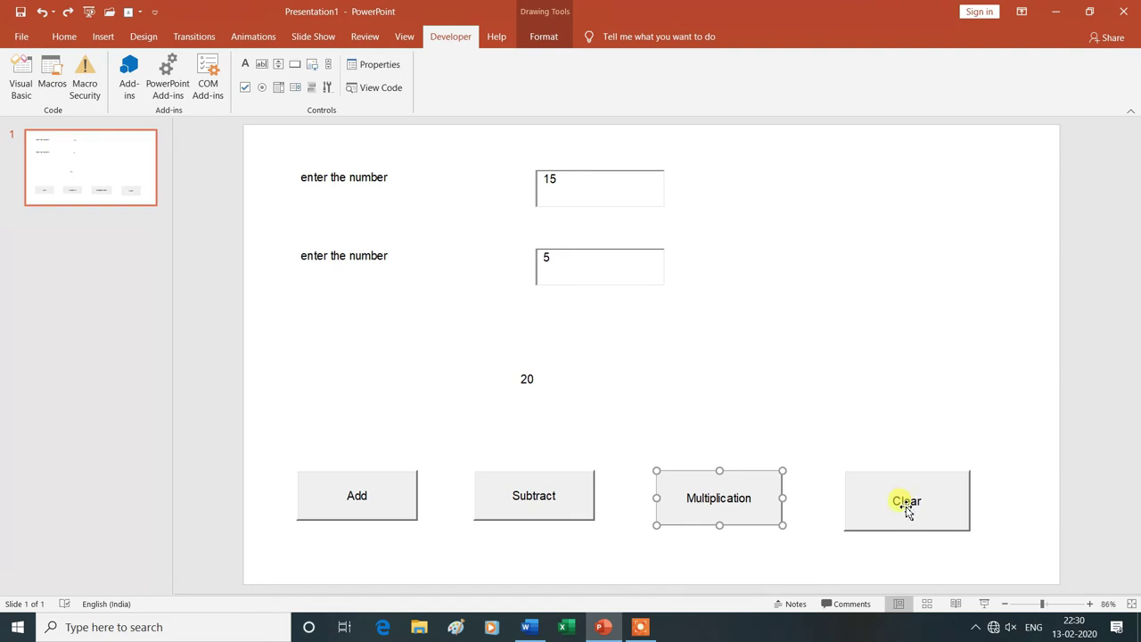
Make CommandButton4_Click set TextBox1, TextBox2 and Label3 to empty strings.
double_click(907, 506)
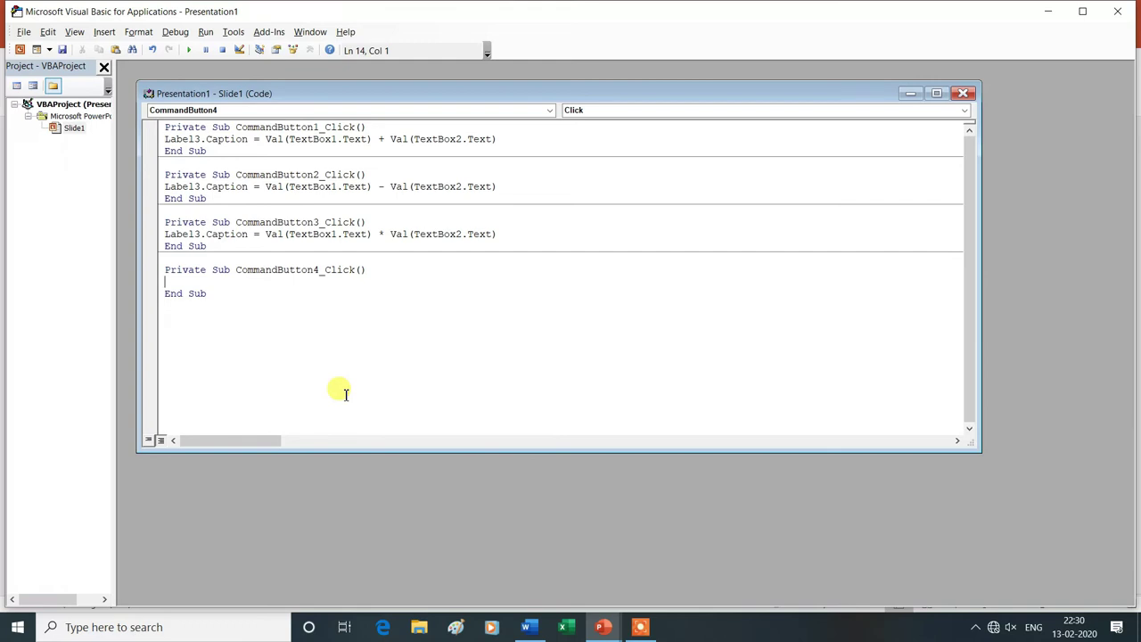
text(te)
text(tbox1)
text(.text)
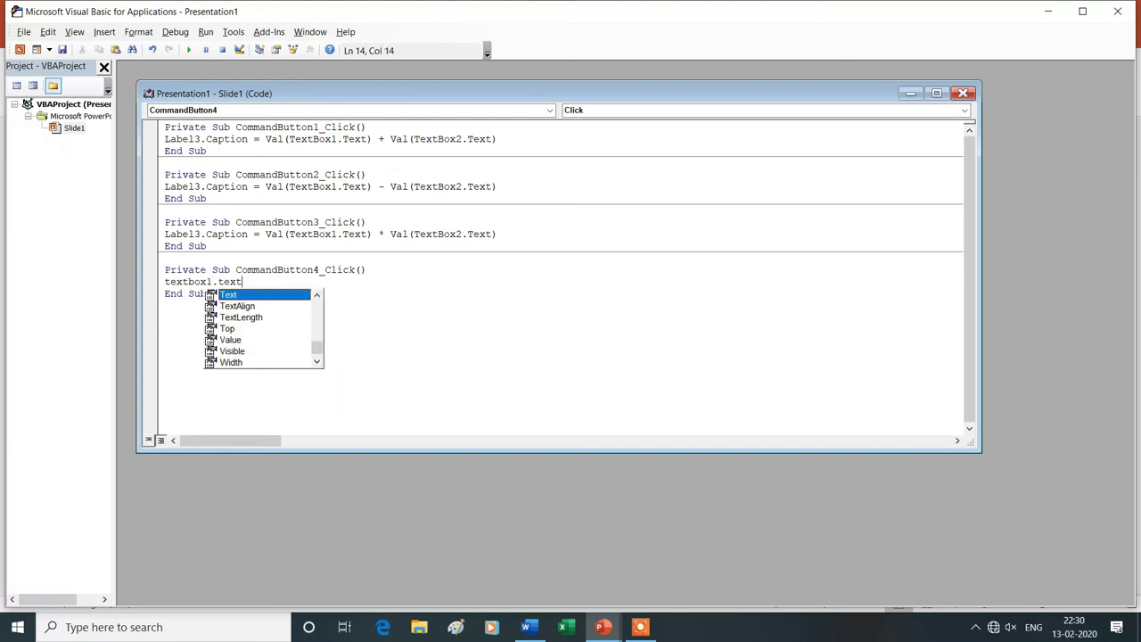
text(=)
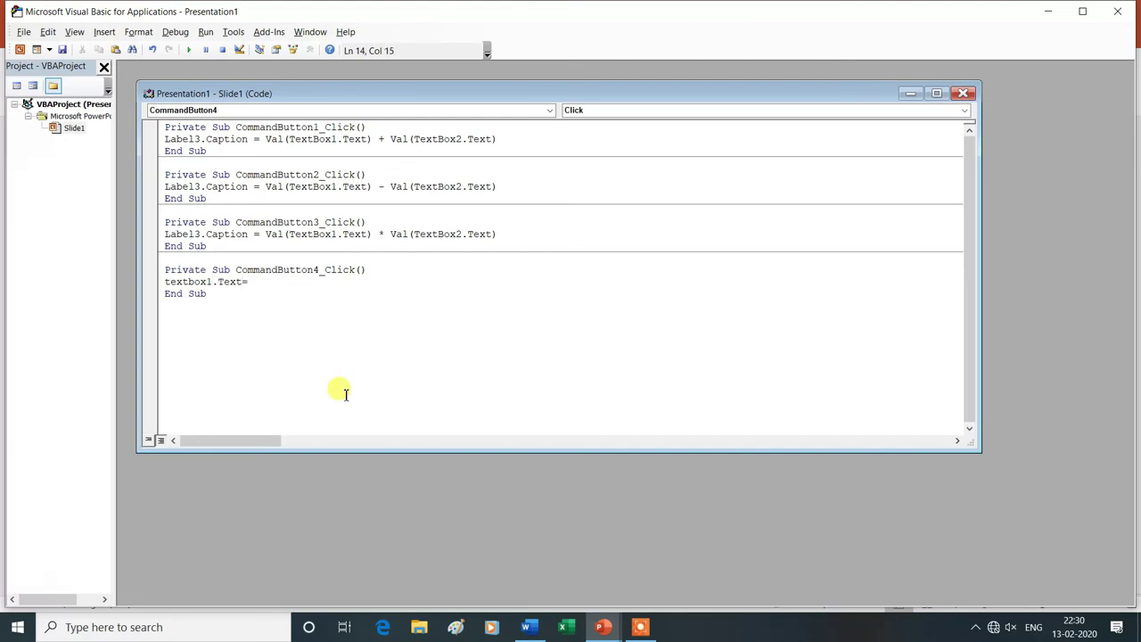
text("")
key(Return)
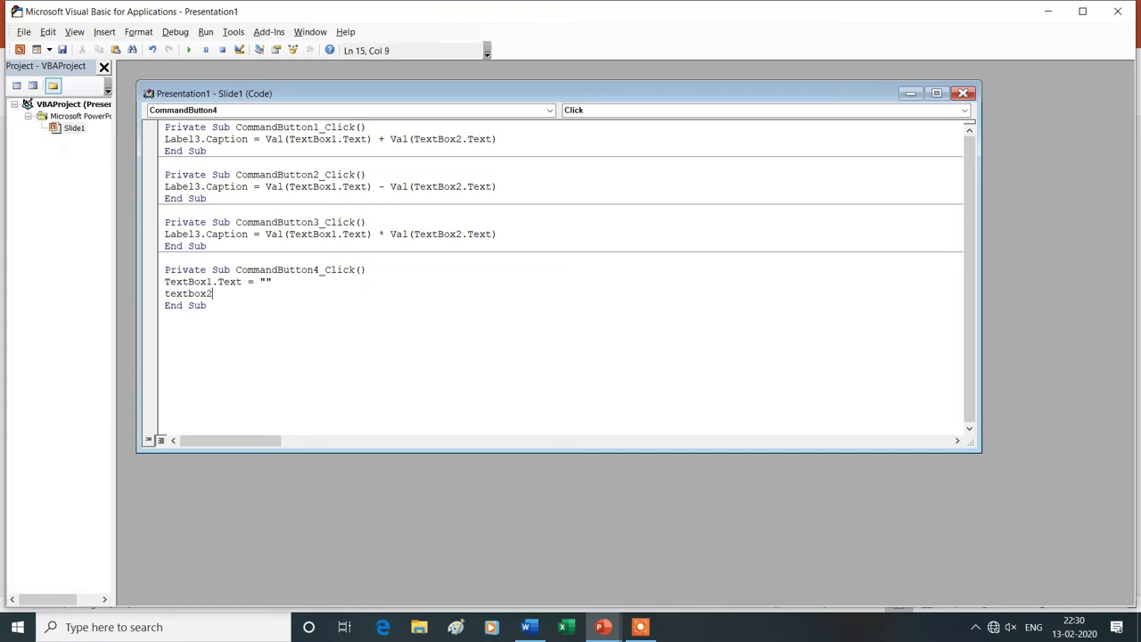
text(.text)
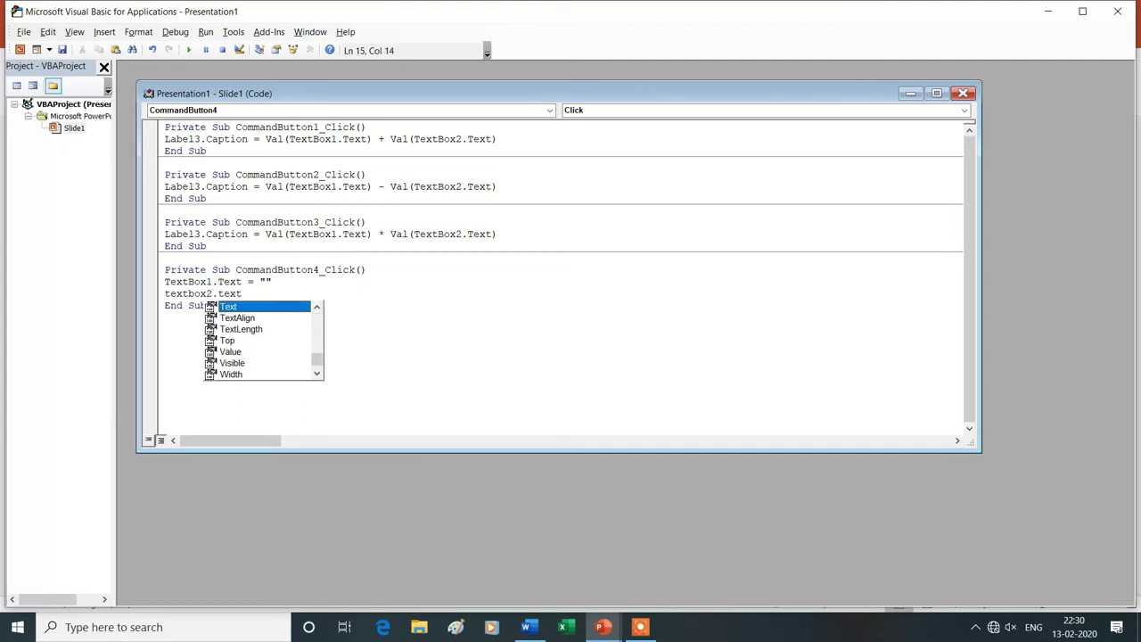
text(=)
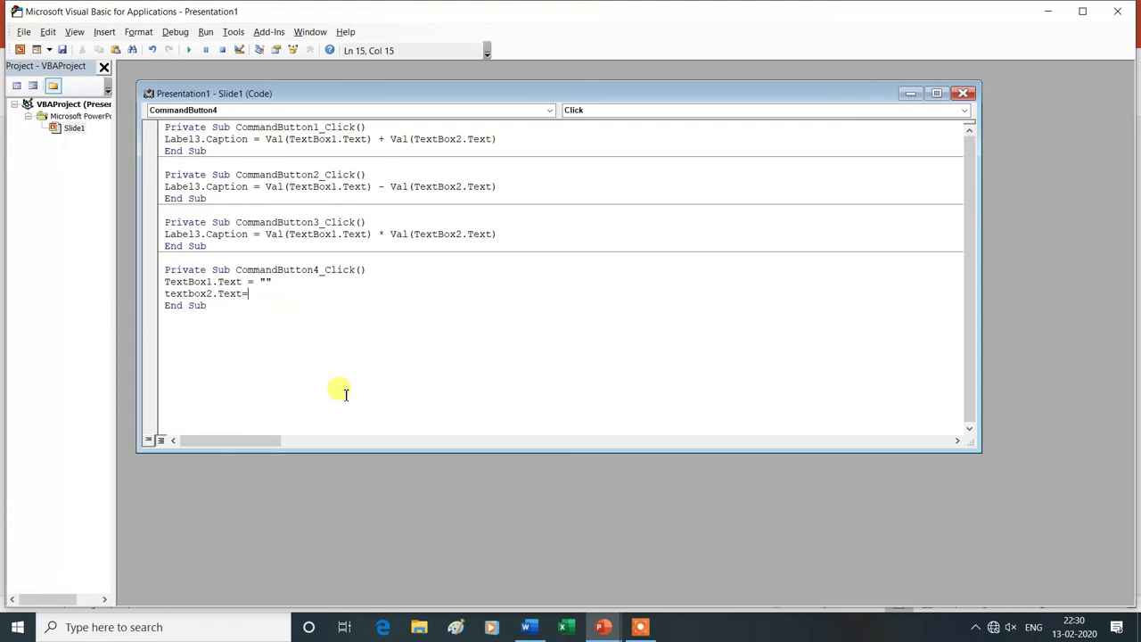
text(")
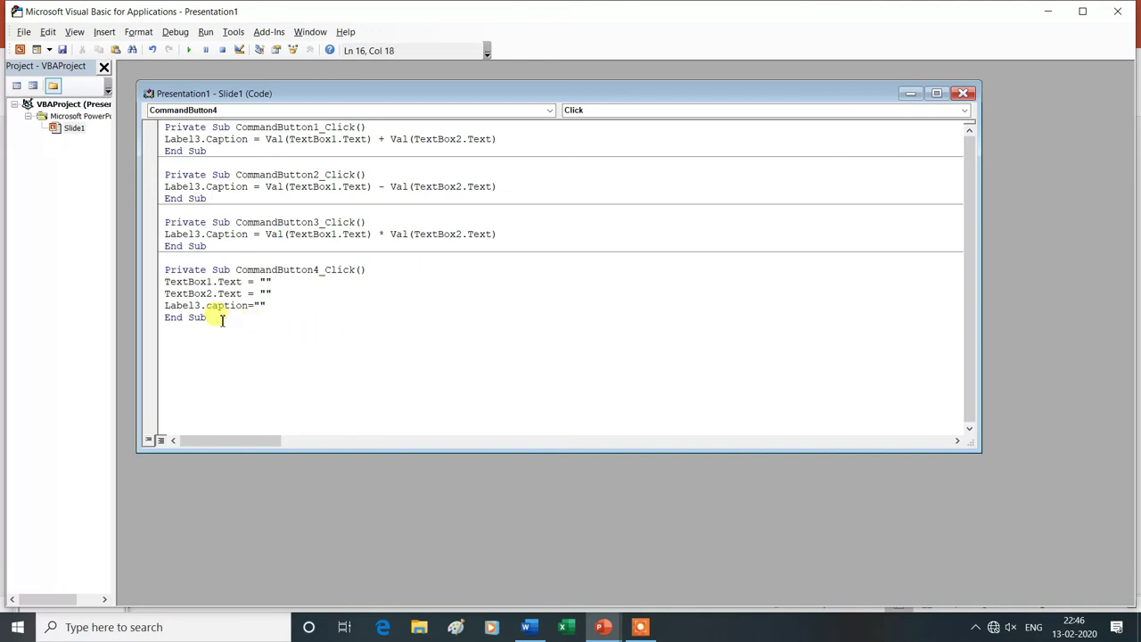
click(963, 94)
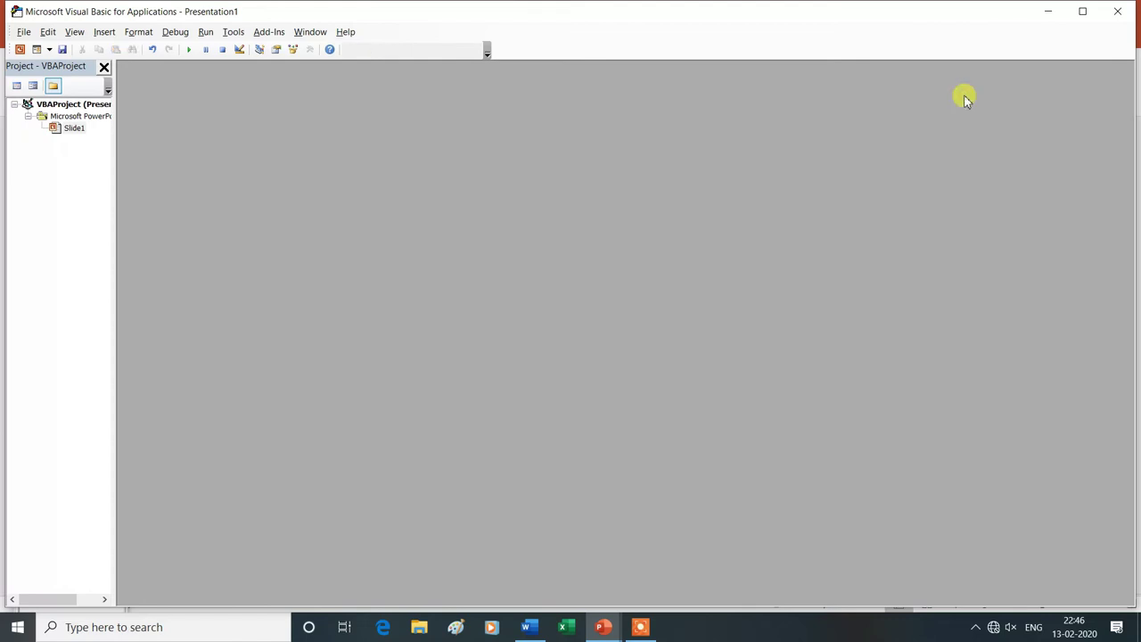
click(1118, 11)
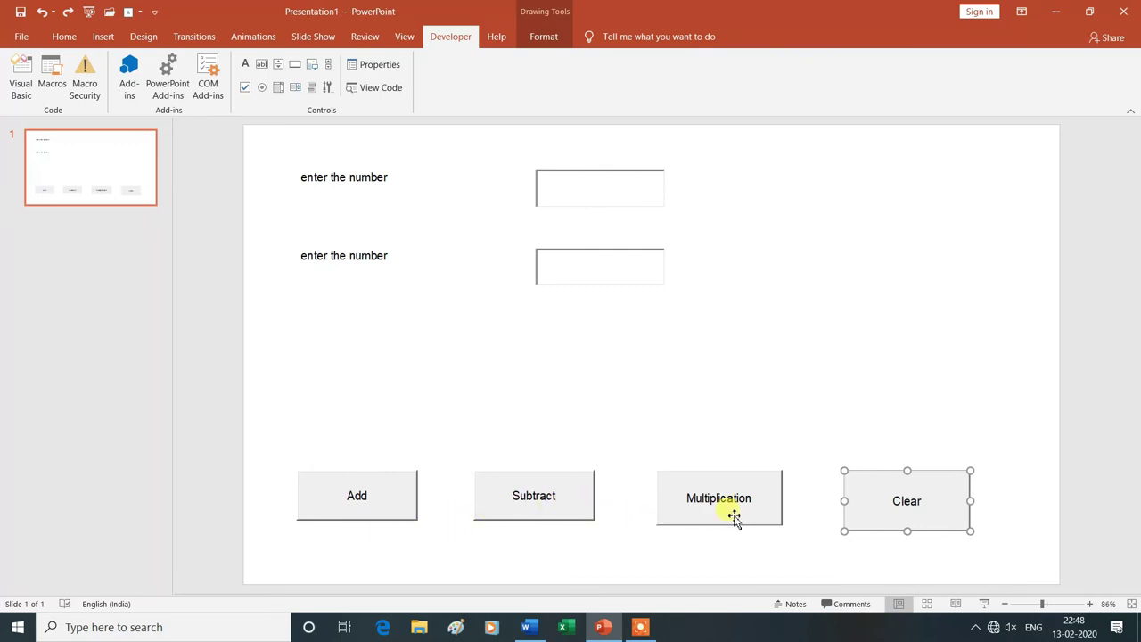
Format the empty result label Label3 in bold 26-point Arial through its Properties.
click(565, 392)
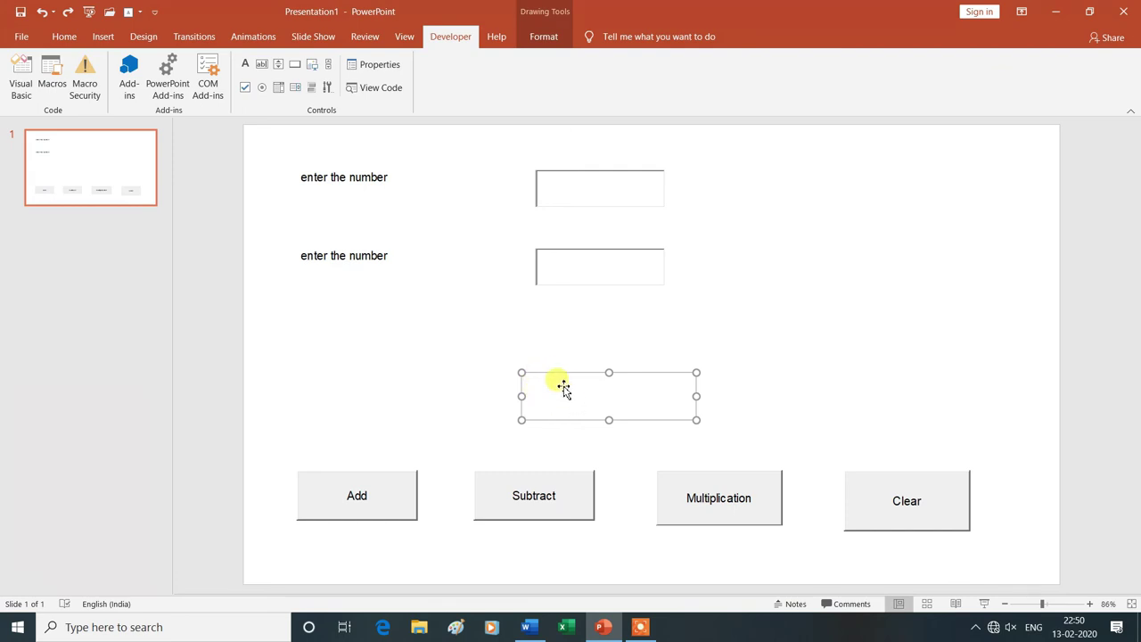
click(378, 65)
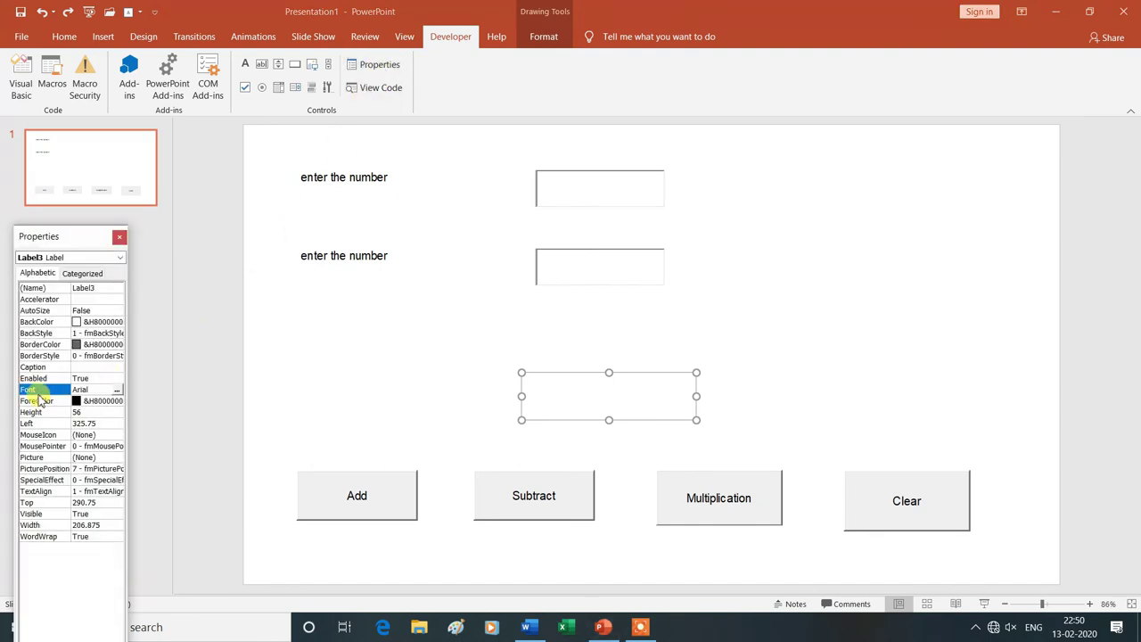
click(119, 392)
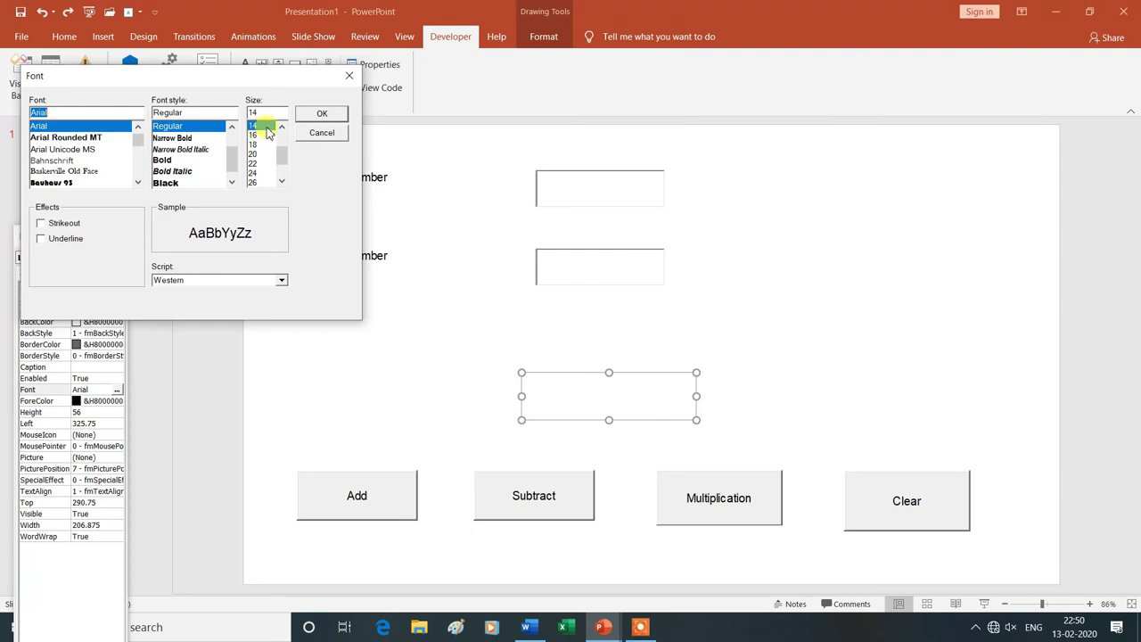
click(256, 183)
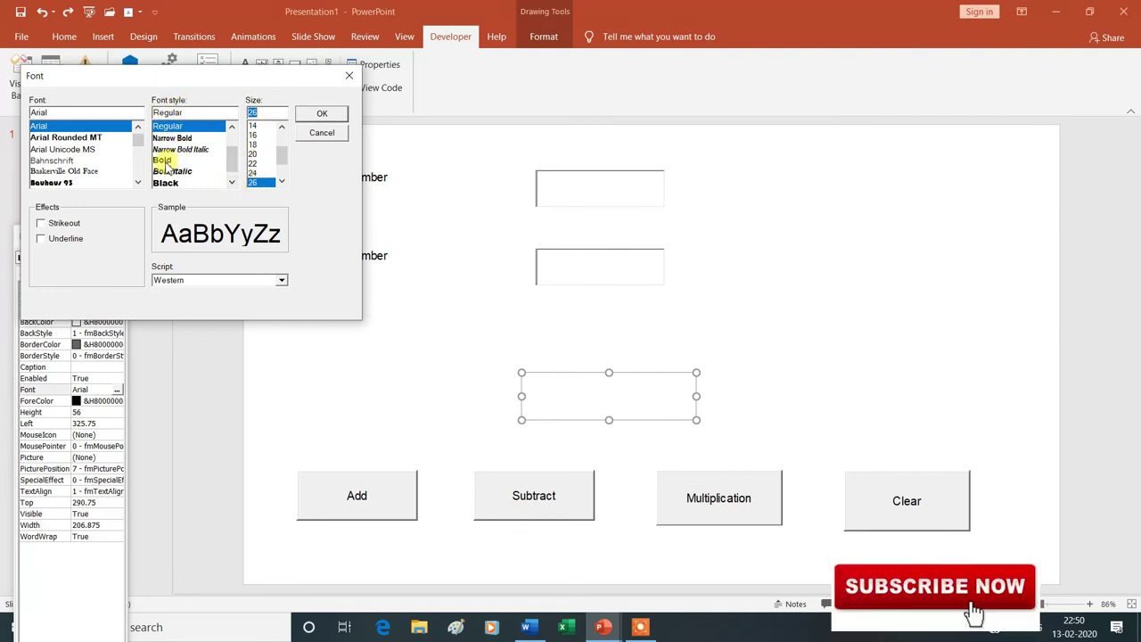
click(165, 166)
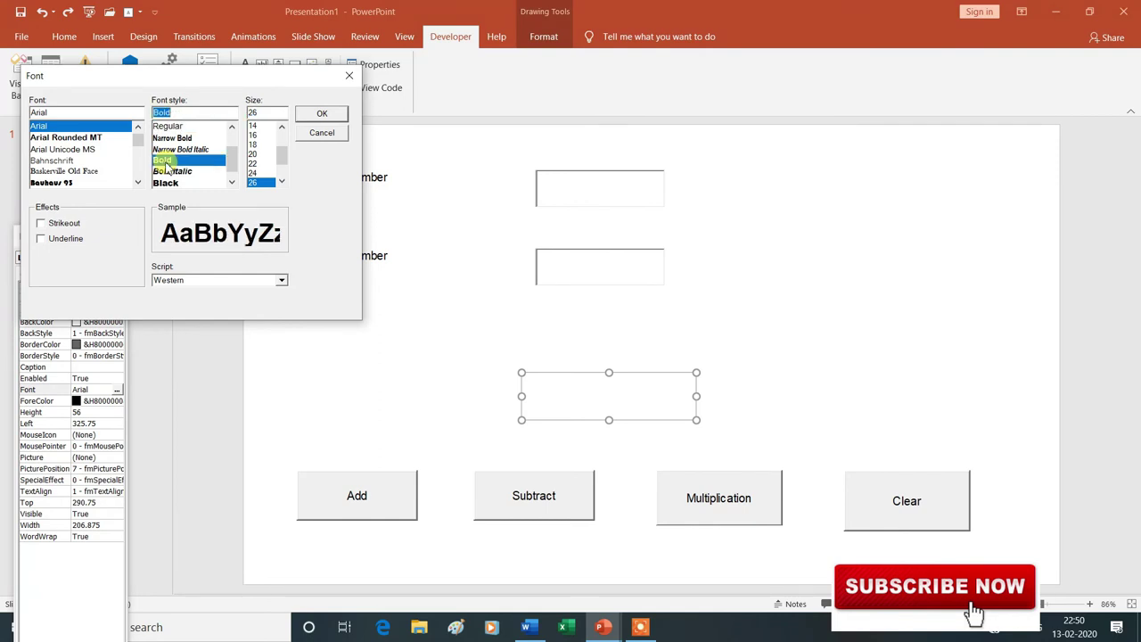
click(325, 114)
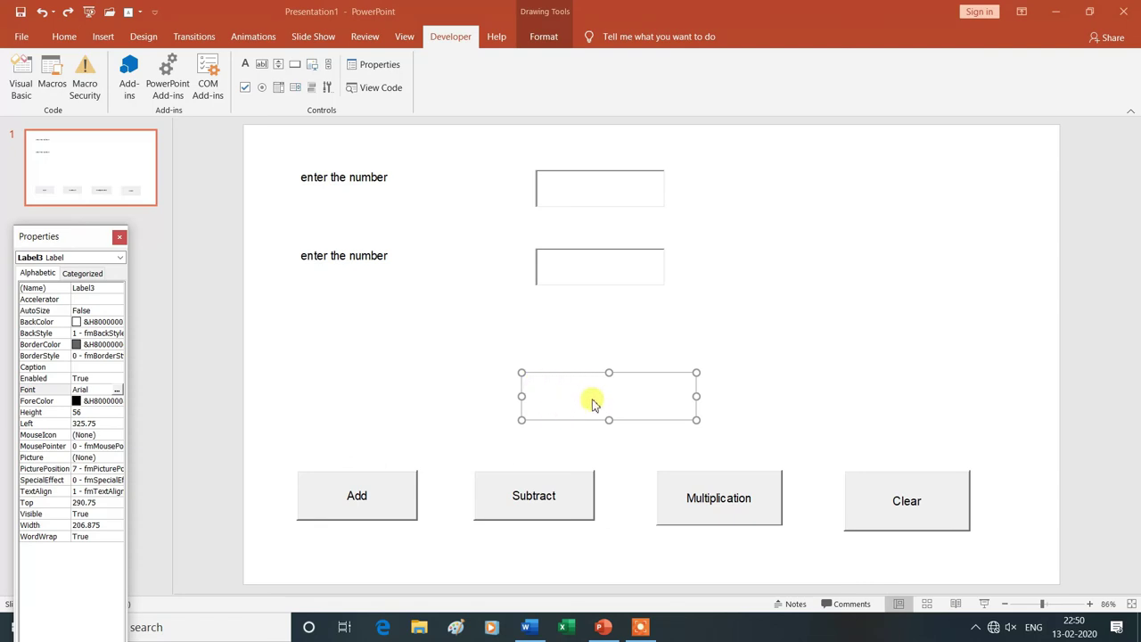
click(985, 605)
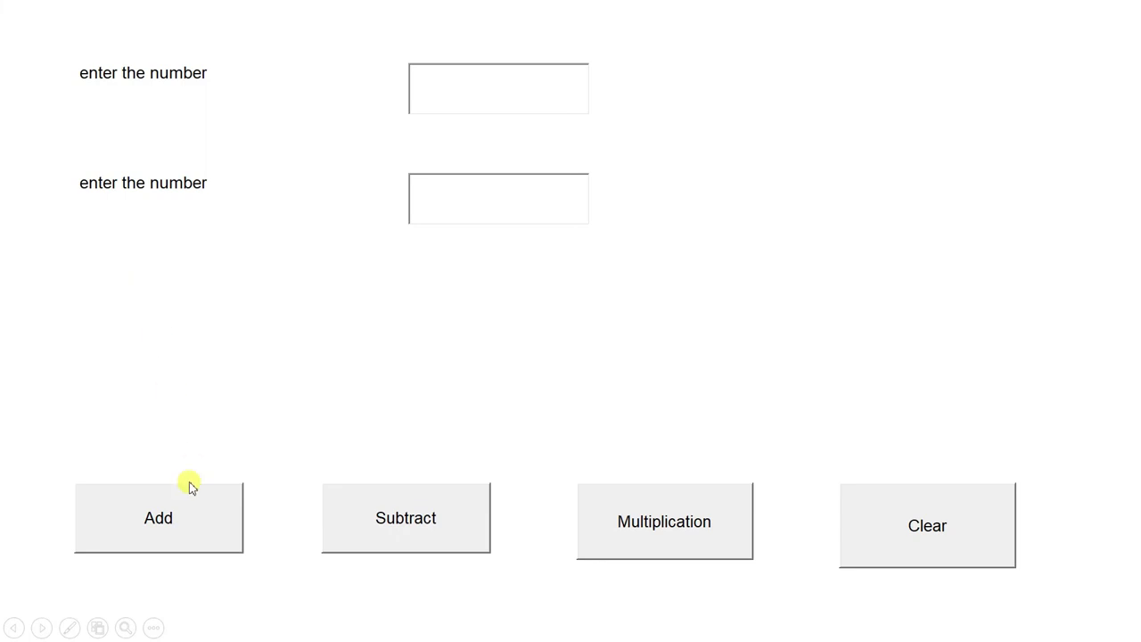
Enter 15 and 5, confirm Add shows 20, clear, then start re-entering 15.
click(459, 93)
text(15)
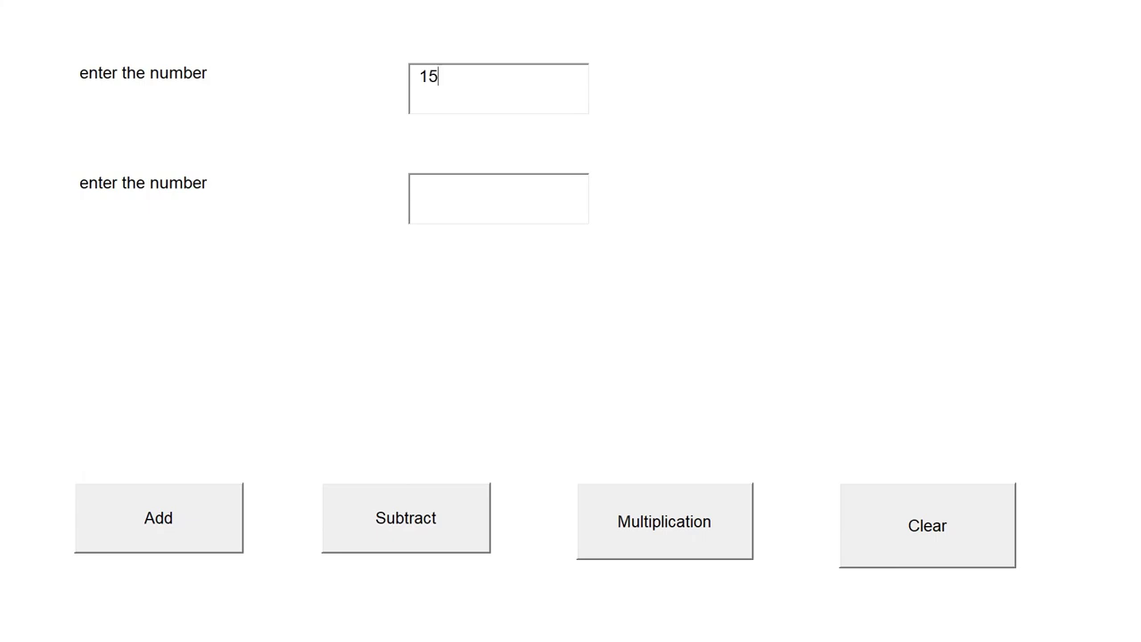
click(520, 205)
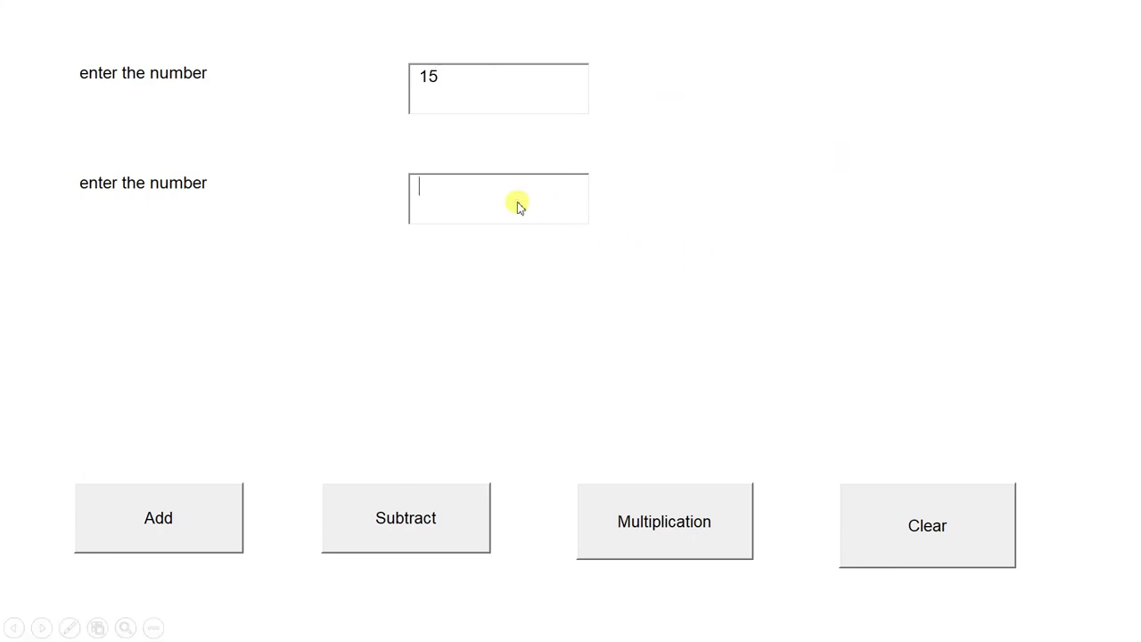
text(5)
click(183, 522)
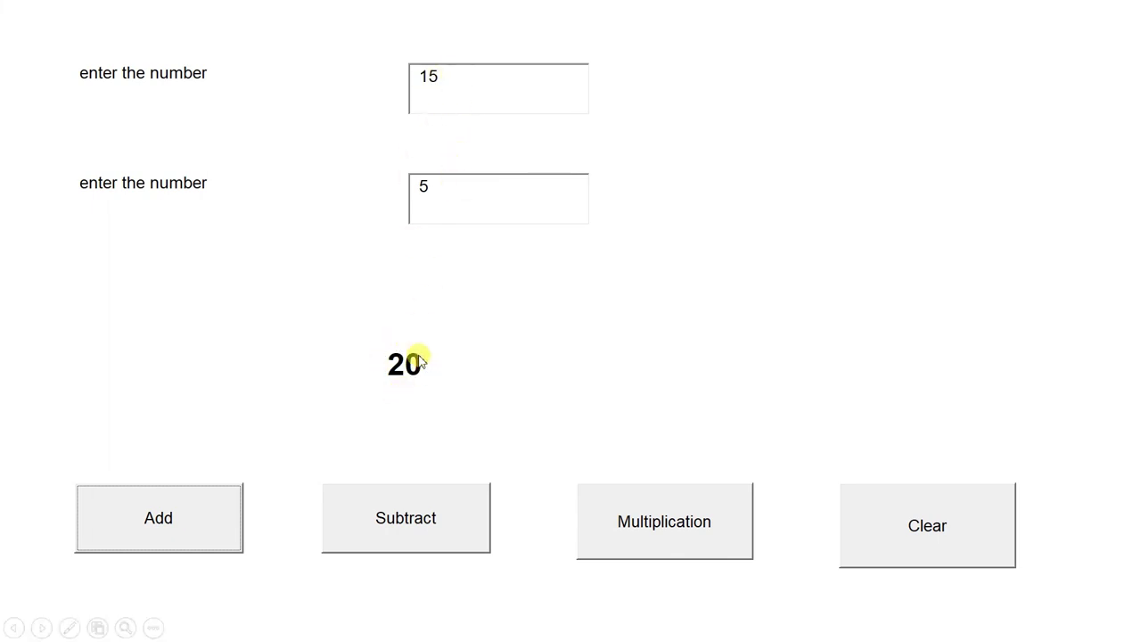
click(929, 521)
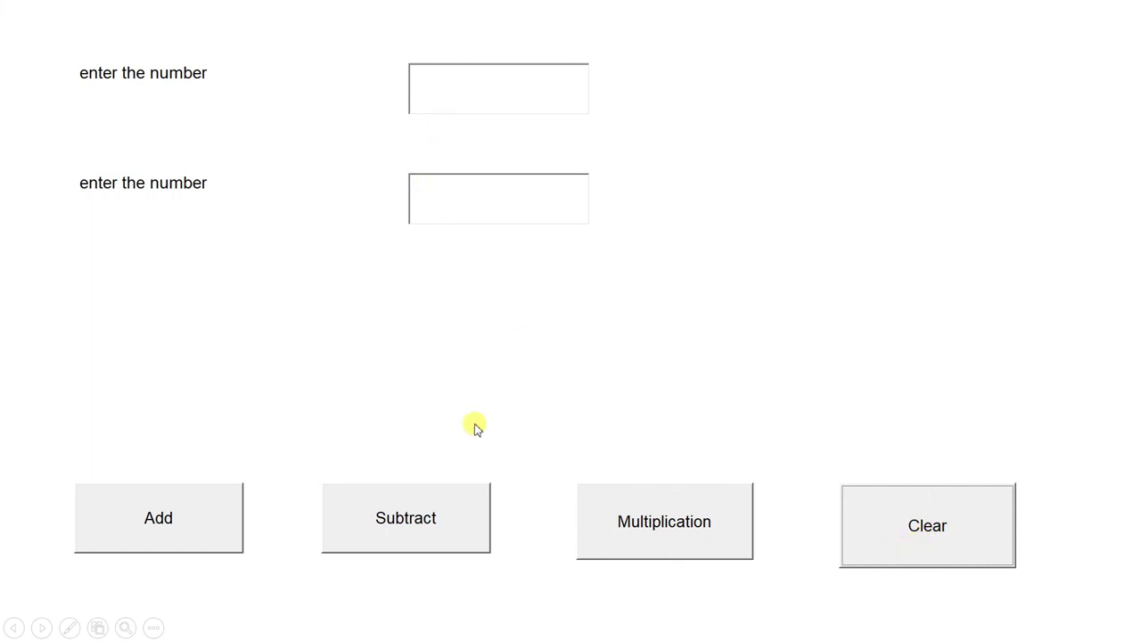
click(463, 102)
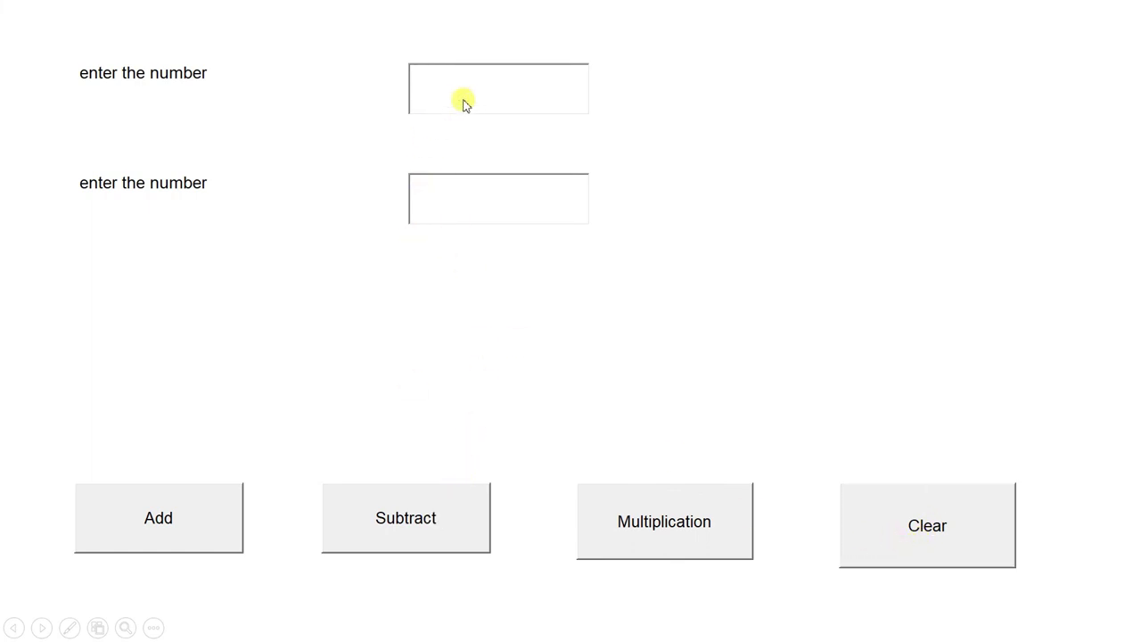
text(1)
Enter 5 as the second number, confirm Subtract shows 10, then clear.
click(505, 198)
text(5)
click(421, 522)
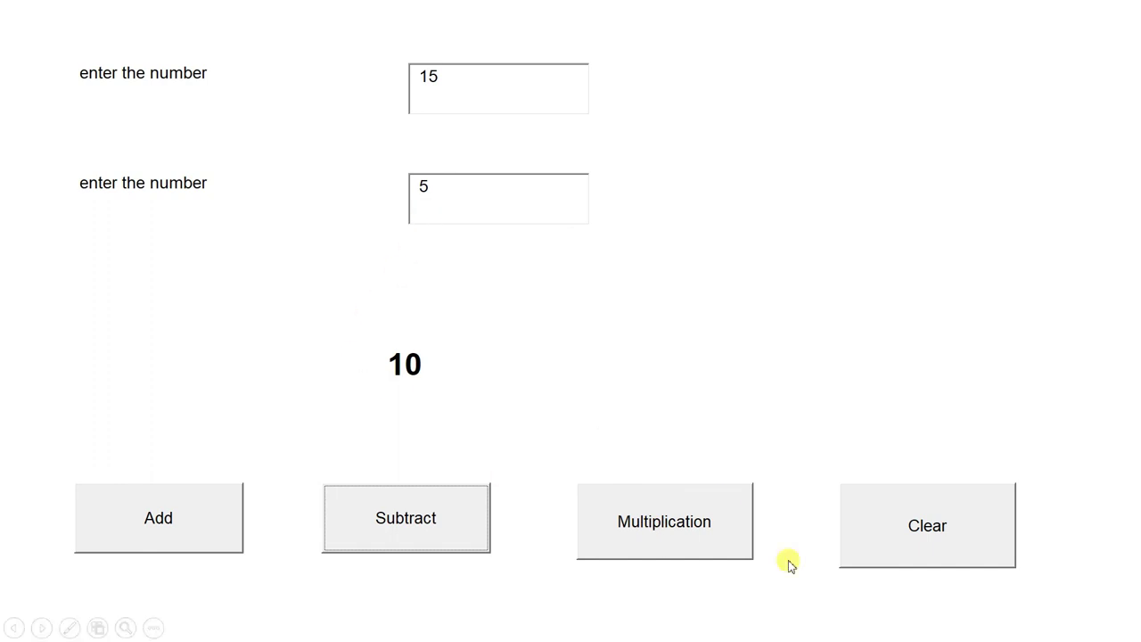
click(938, 527)
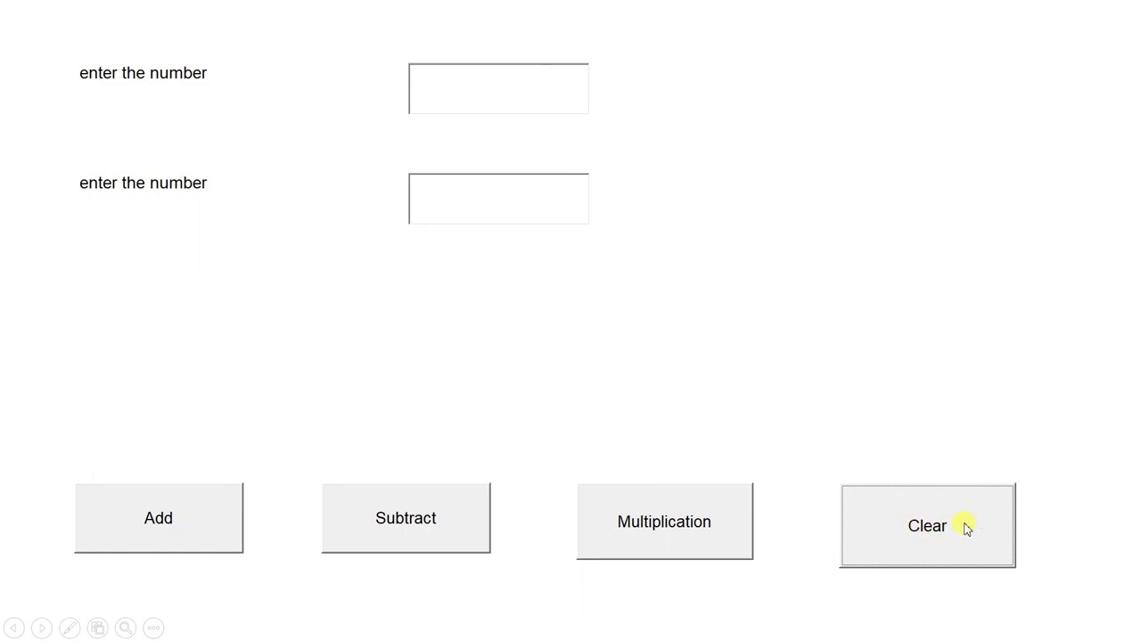
Enter 15 and 5, confirm Multiplication shows 75, clear, then try Add with empty boxes.
click(470, 95)
text(15)
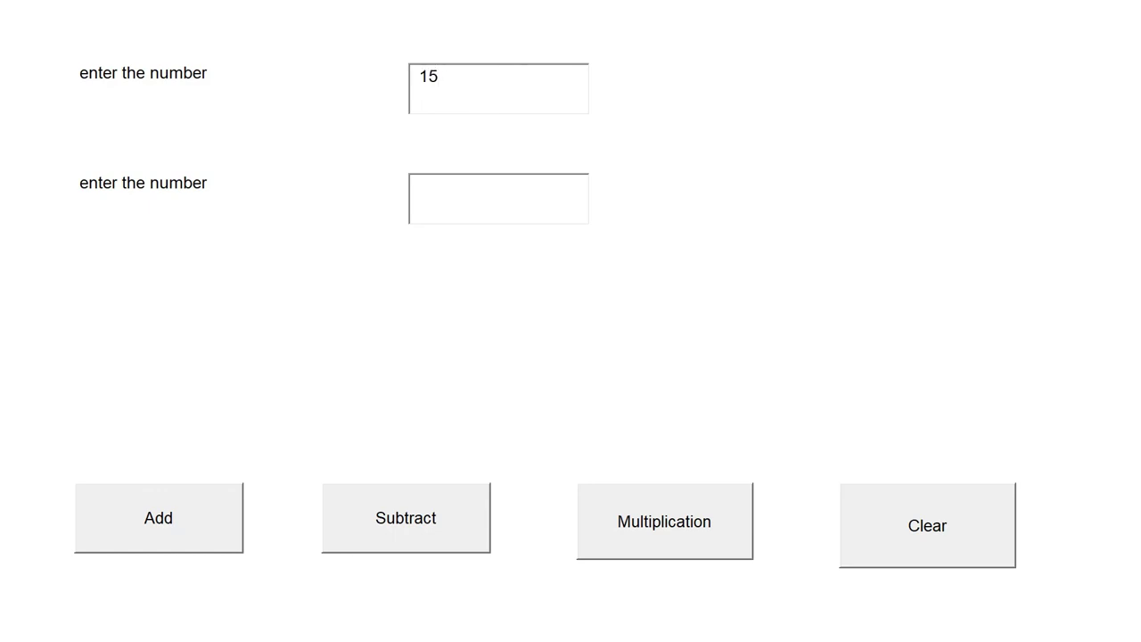
click(463, 202)
text(5)
click(664, 523)
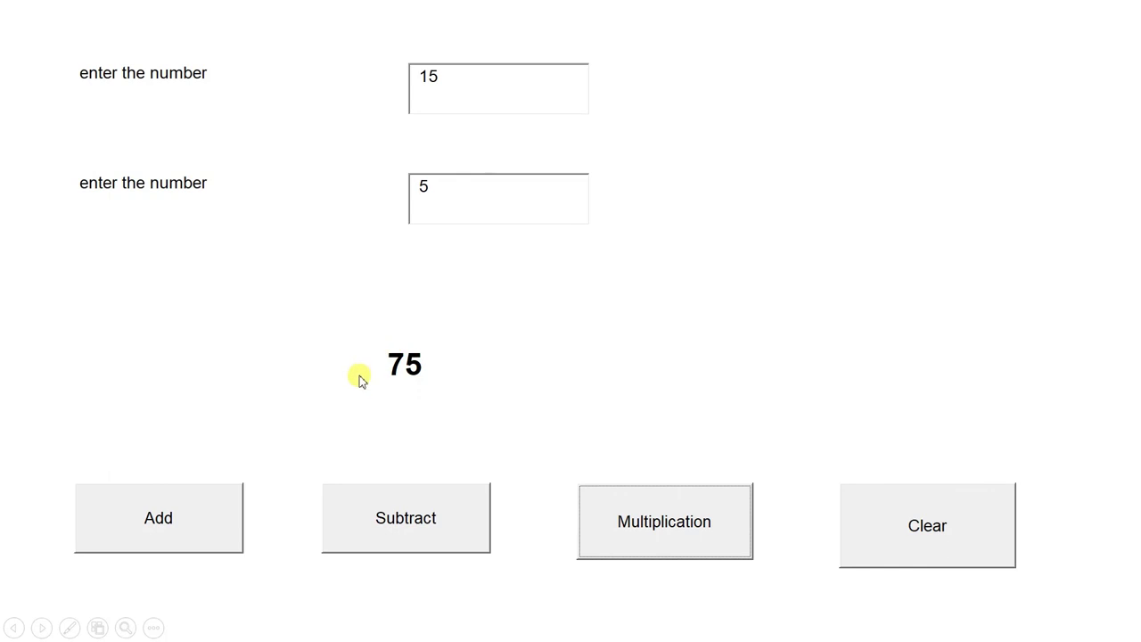
click(926, 535)
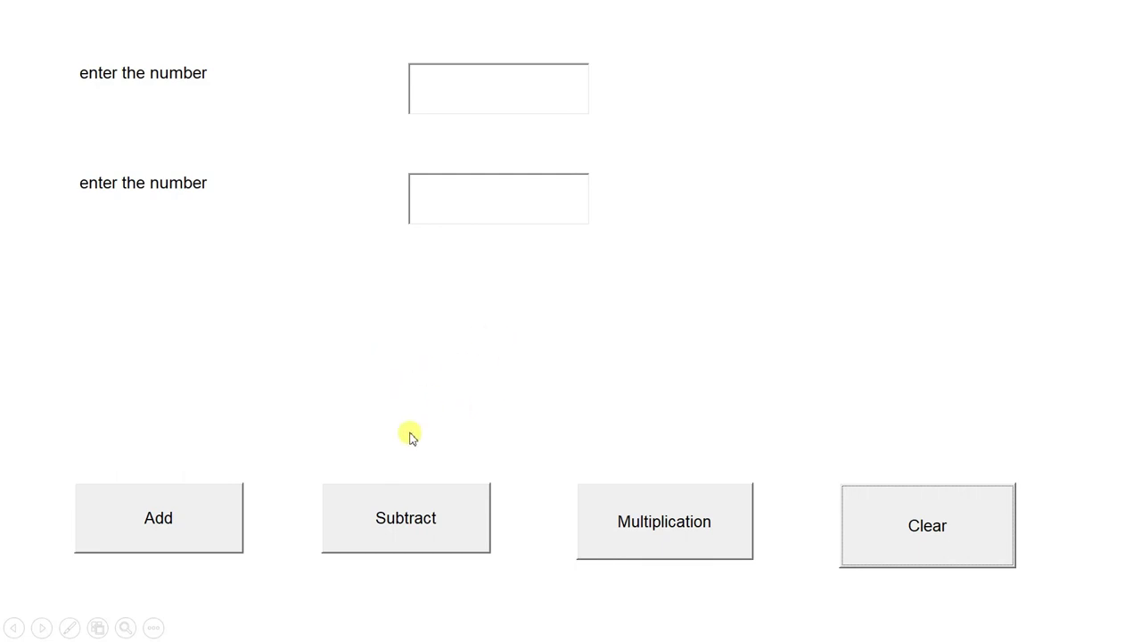
click(184, 518)
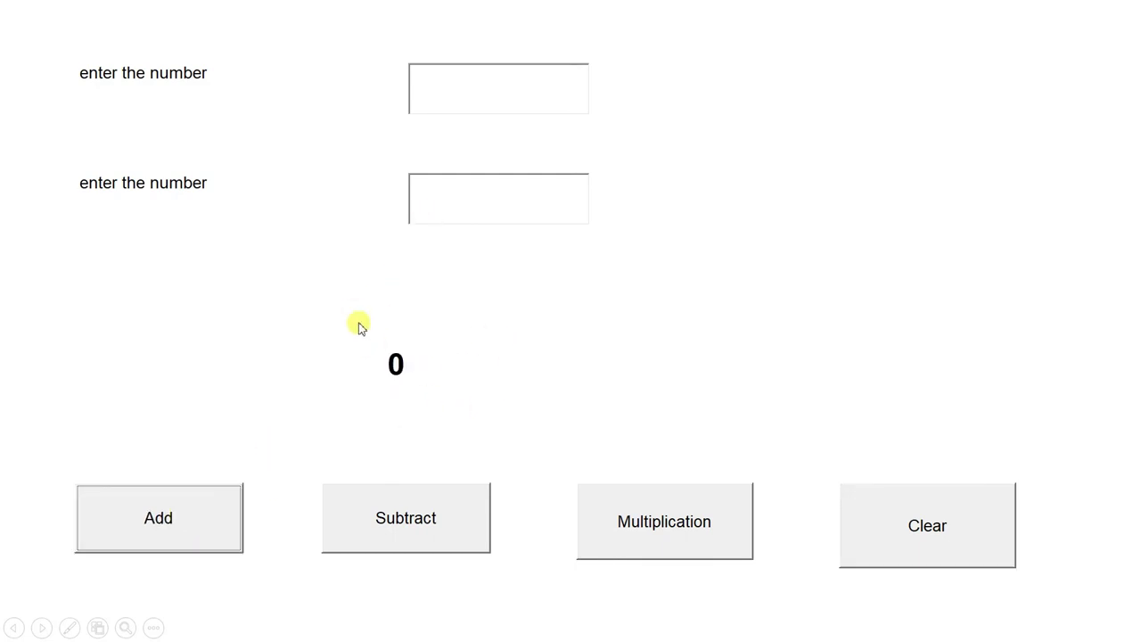
Enter 75 and 12, check Add, Subtract, Multiplication give 87, 63, 900, then clear.
click(470, 107)
text(75)
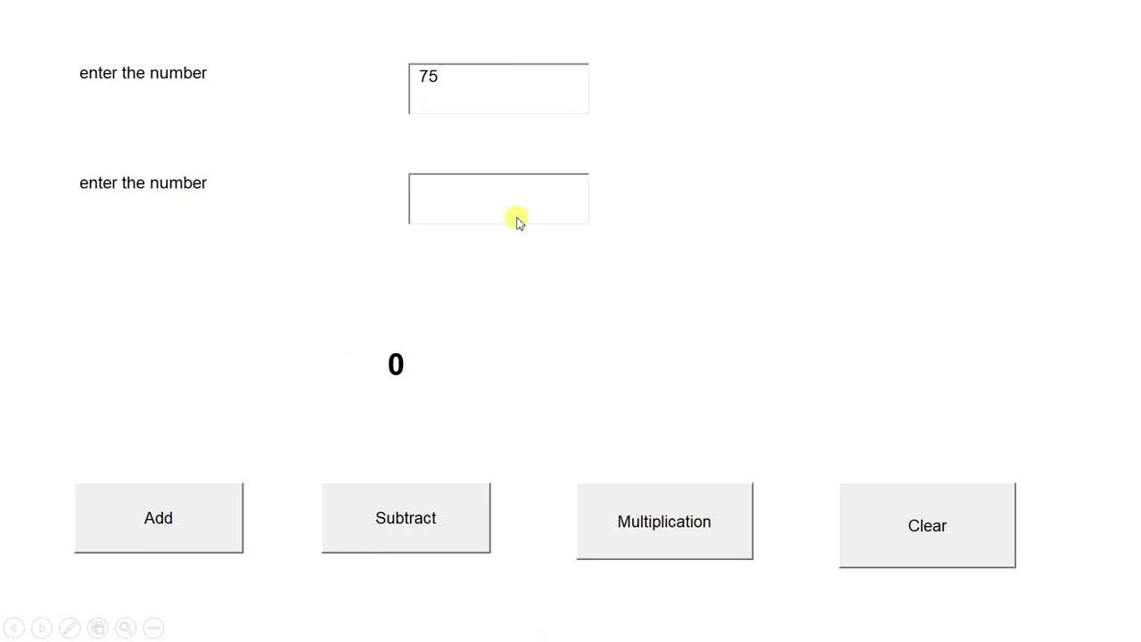
text(2)
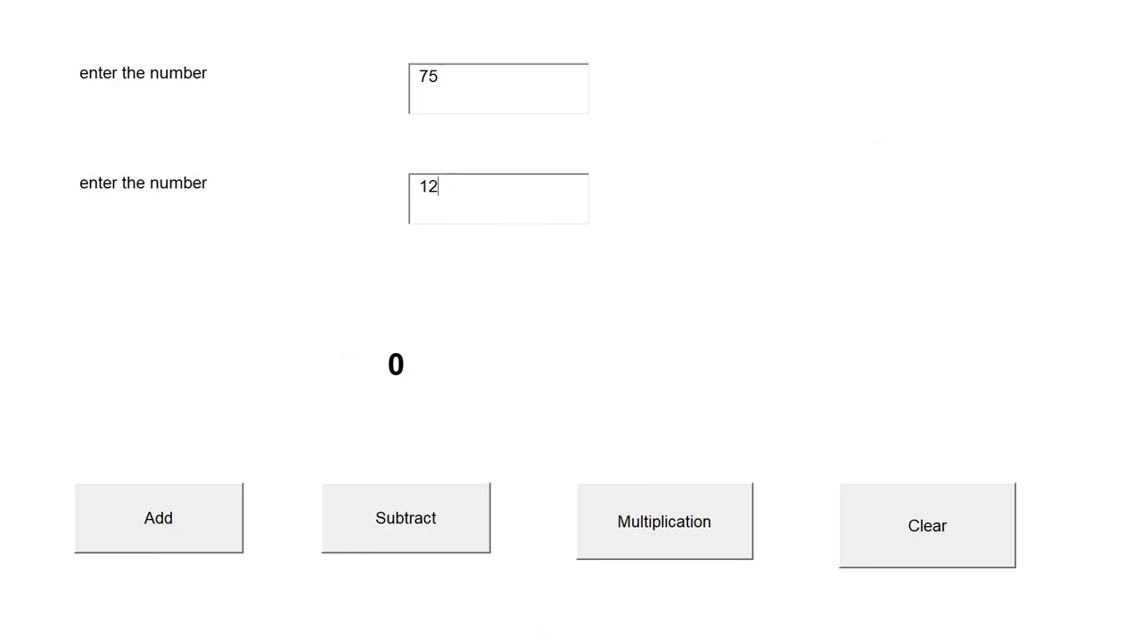
click(205, 520)
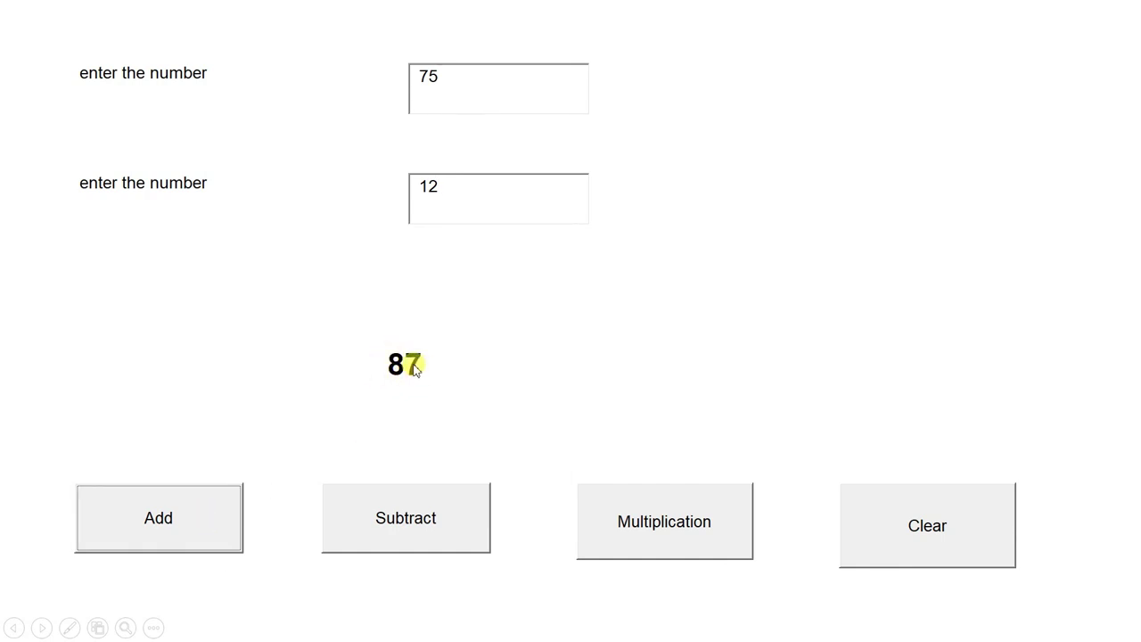
click(411, 525)
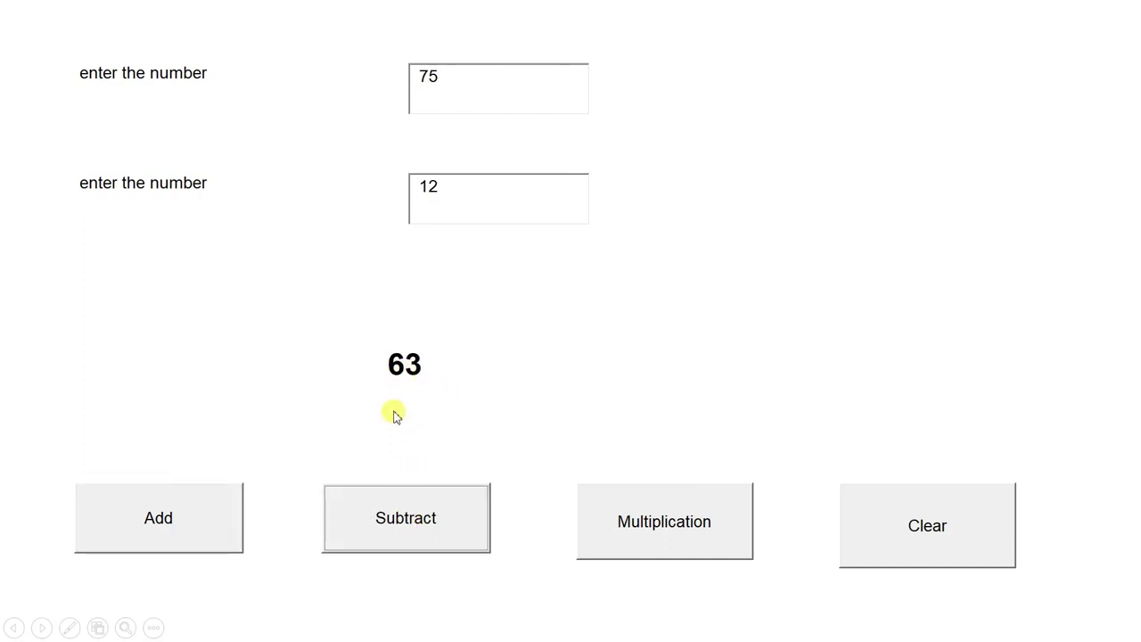
click(669, 525)
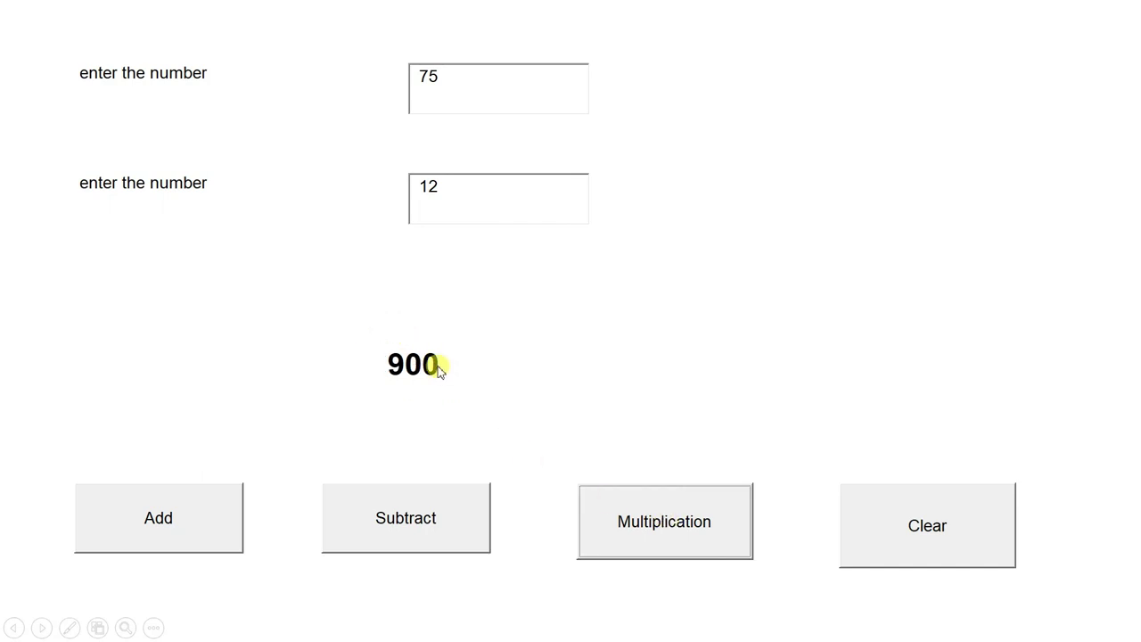
click(932, 528)
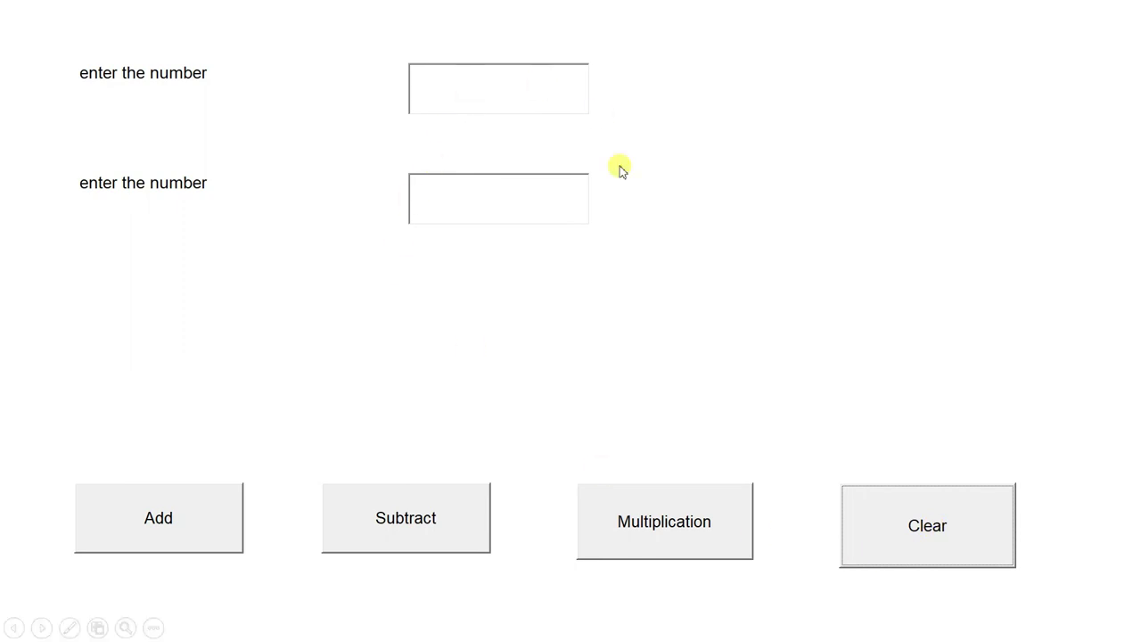